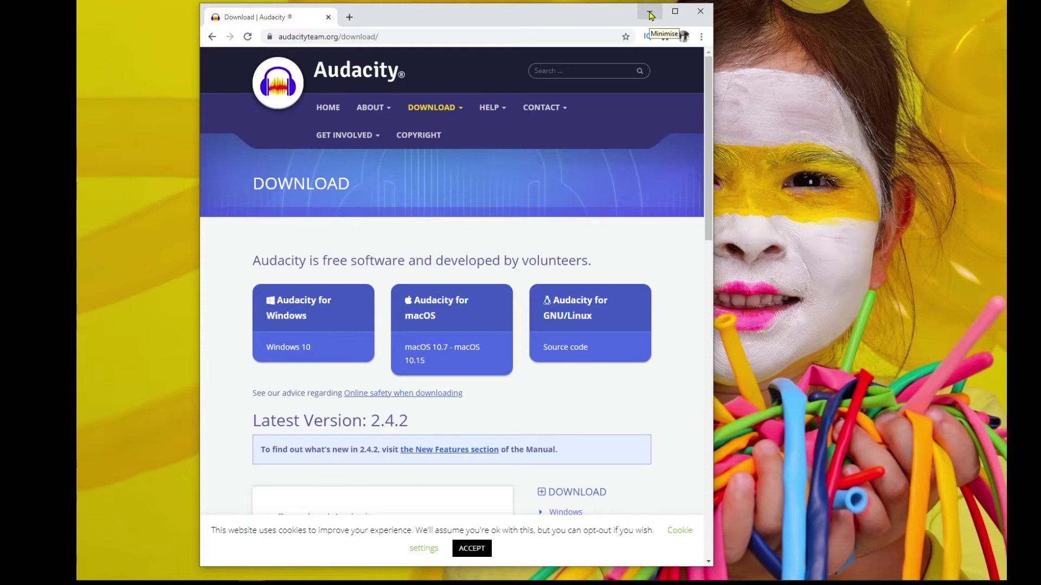
Step: Minimise the browser with the download page and switch to Audacity
left_click(650, 14)
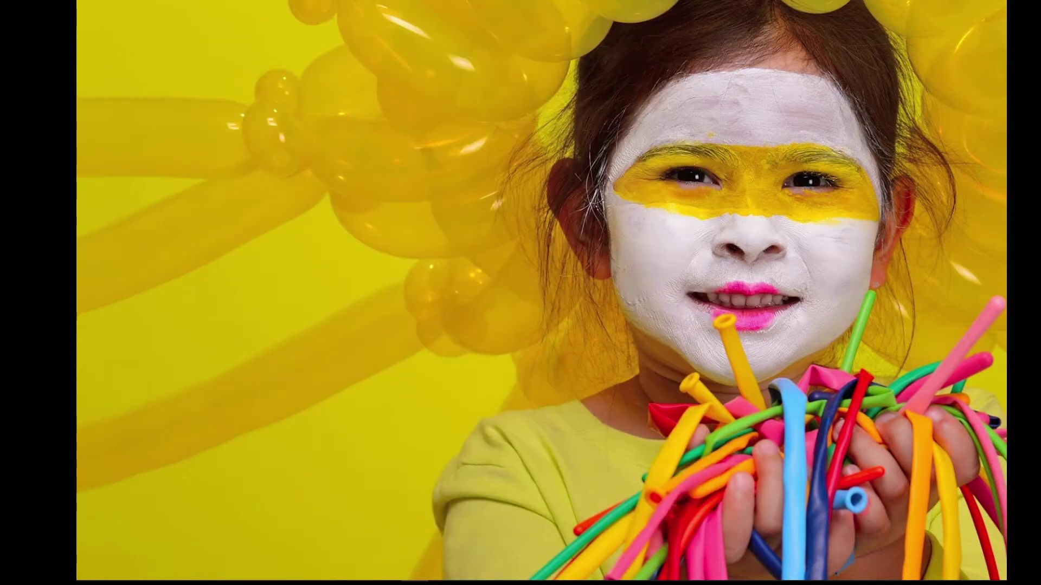
mouse_move(389, 569)
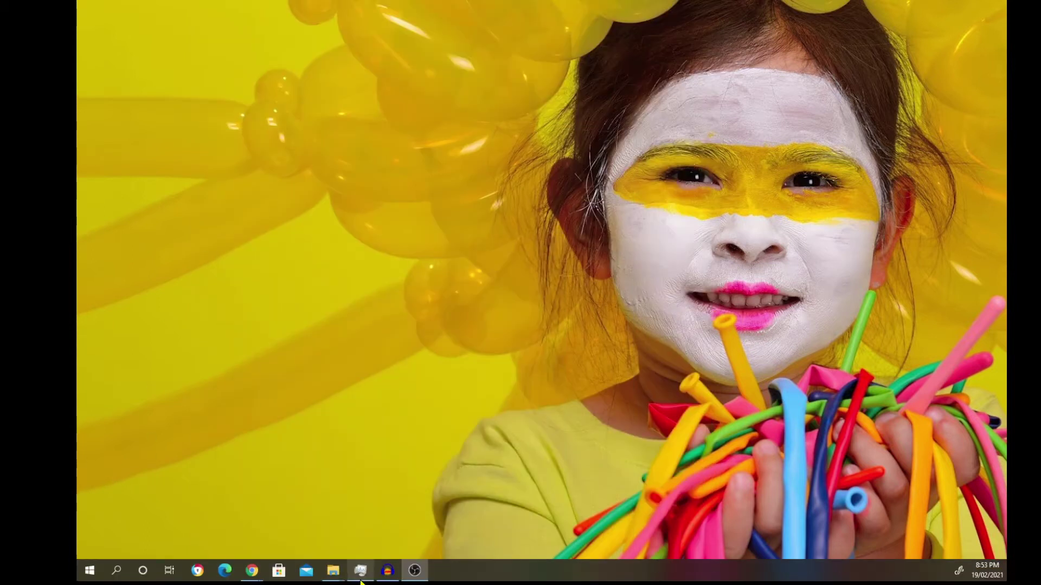
left_click(388, 571)
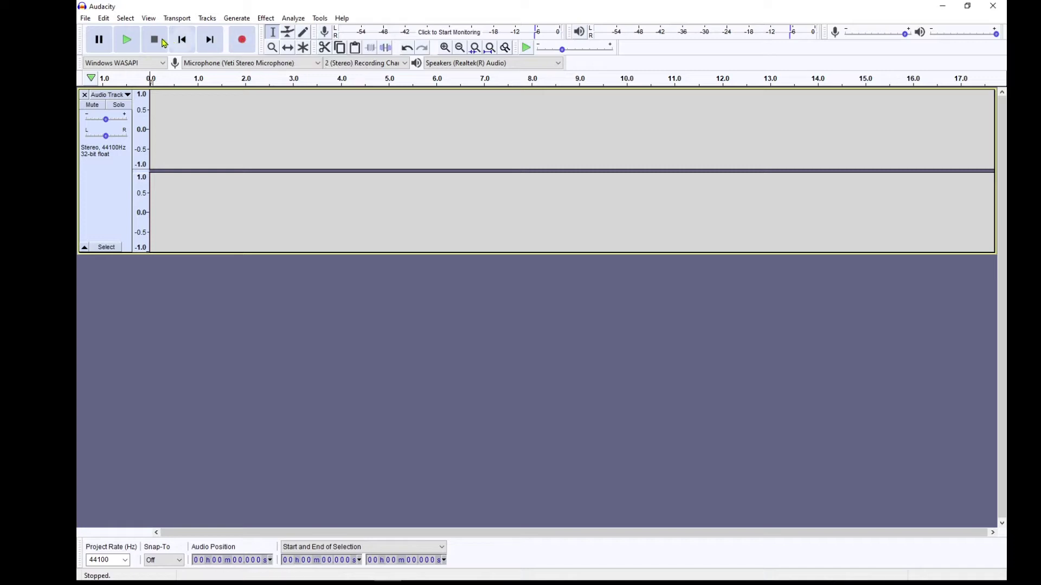
Step: Check the recording device and channels in the Devices preferences
left_click(106, 21)
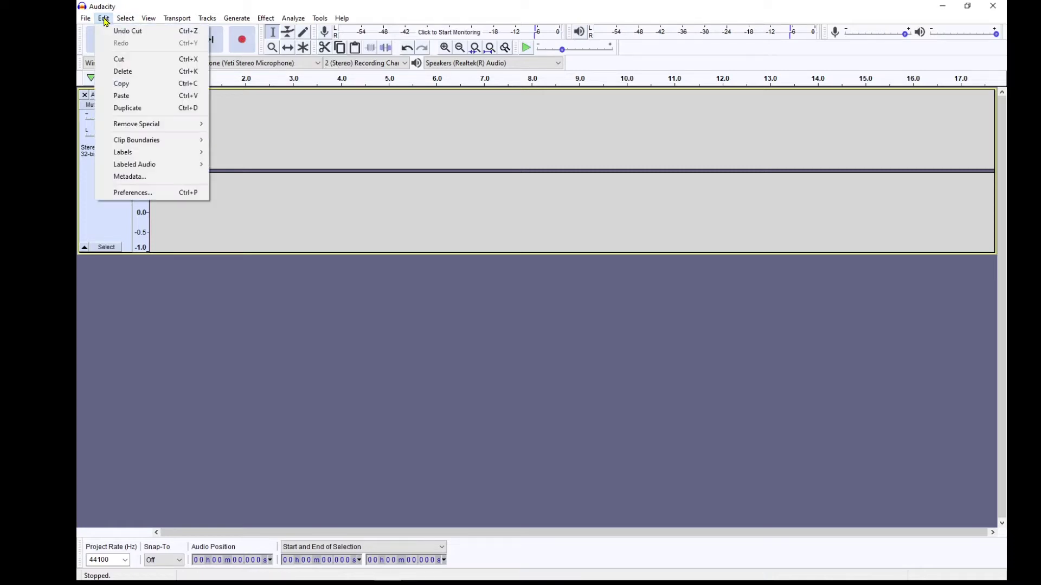
left_click(130, 191)
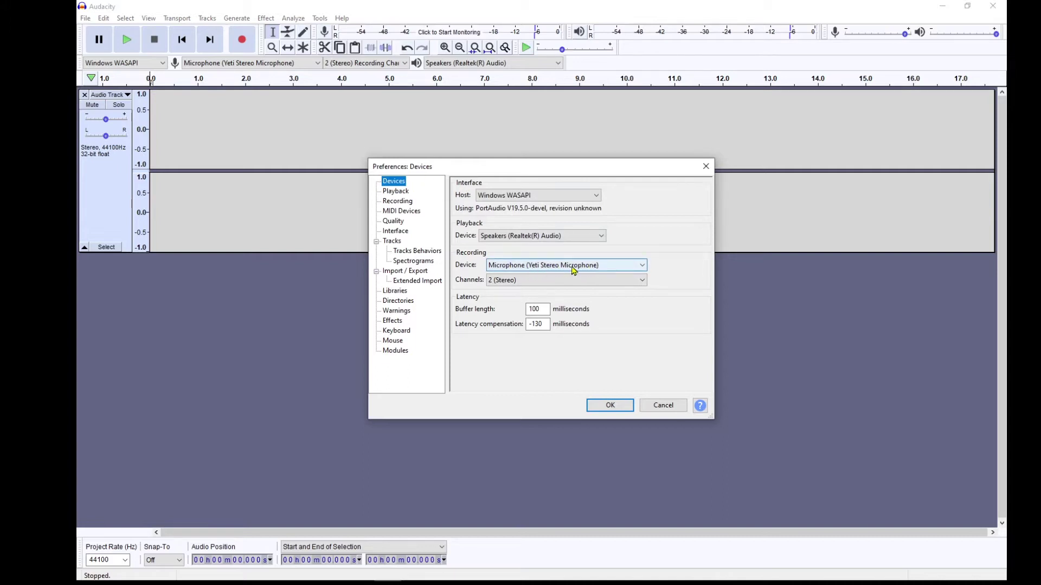
left_click(609, 405)
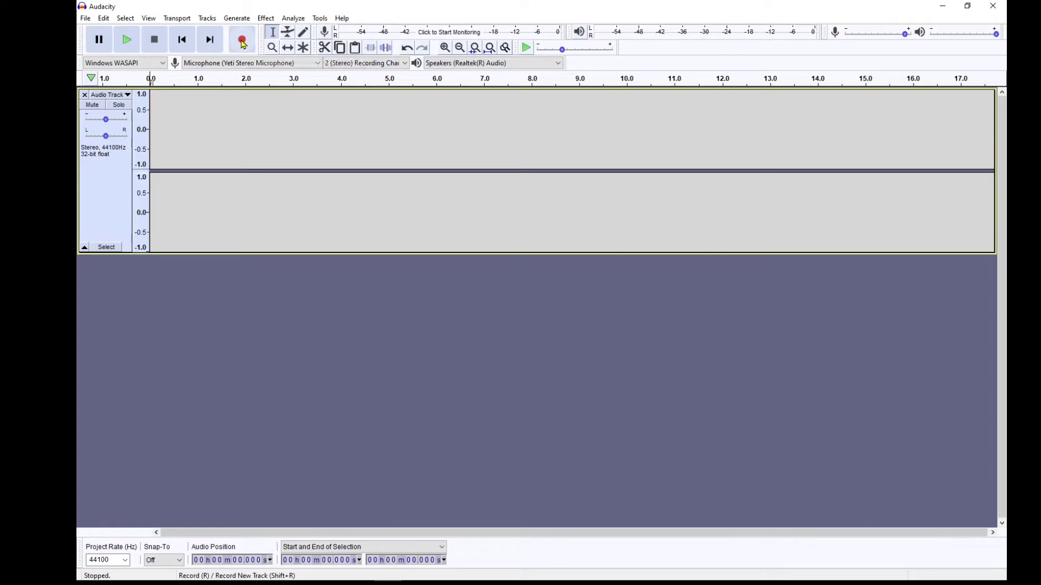
Step: Record a voice clip of about 6 seconds on the stereo audio track
left_click(243, 43)
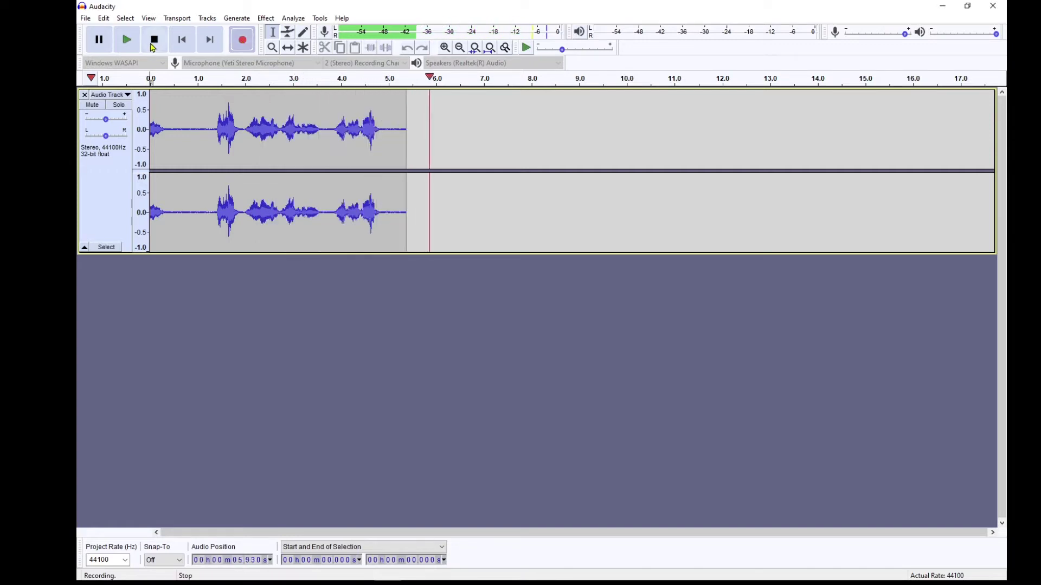
key("space")
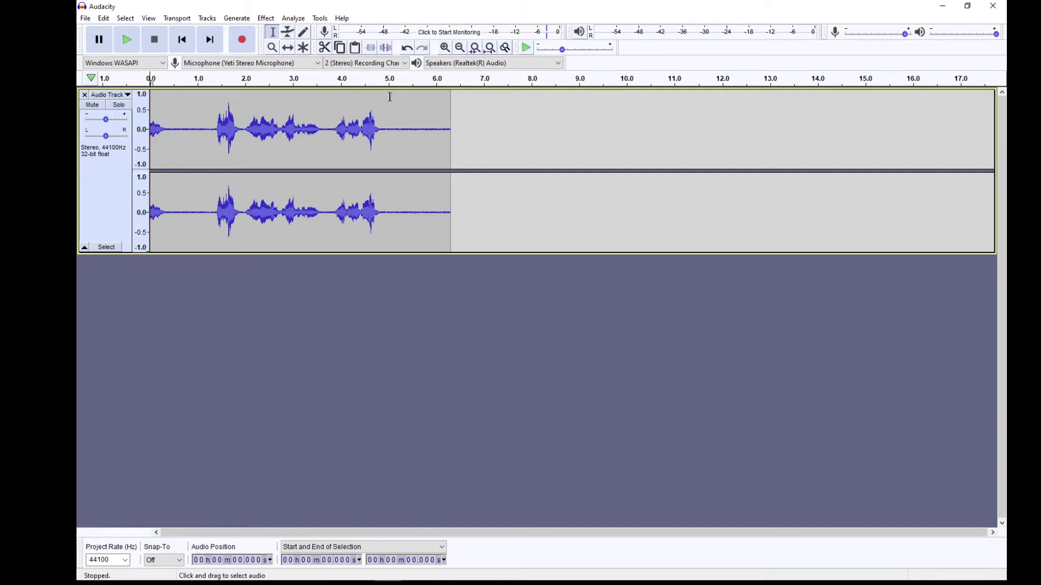
Step: Trim the recording by cutting everything after about 5.0 s and the first 1.2 s, and play back the whole remaining clip
left_click_drag(390, 96, 456, 99)
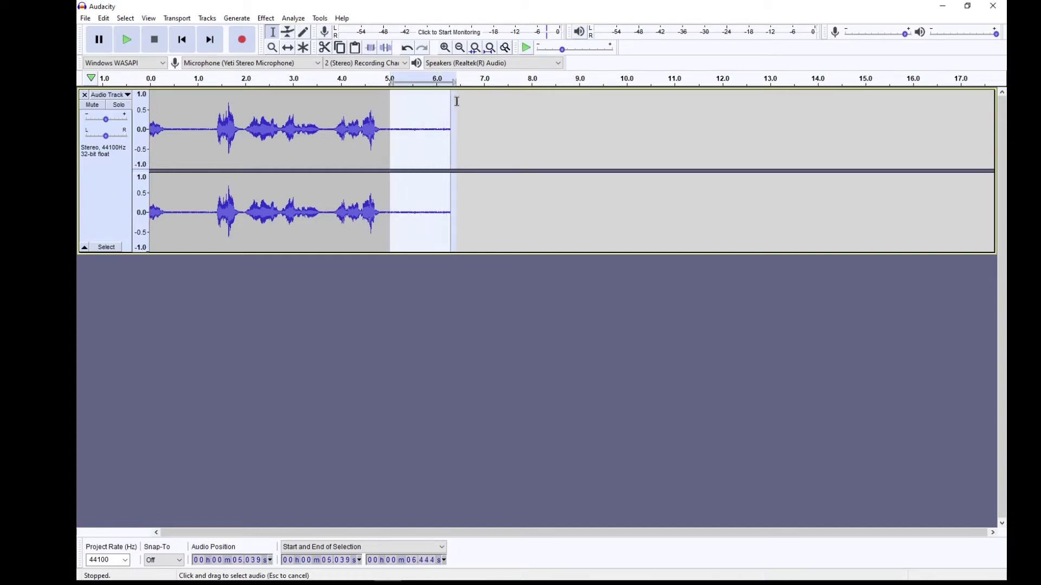
left_click(325, 48)
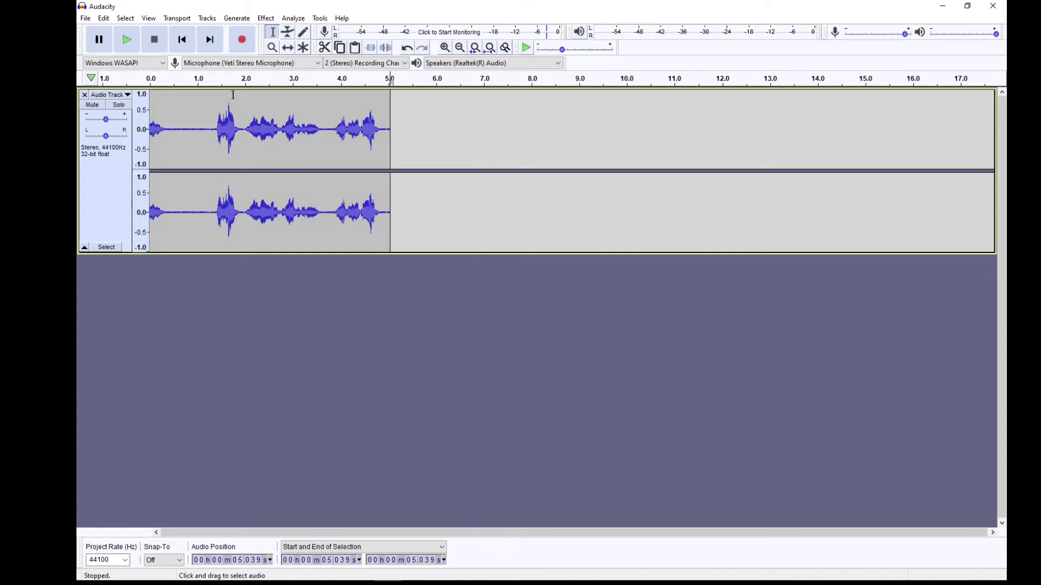
left_click_drag(205, 96, 137, 97)
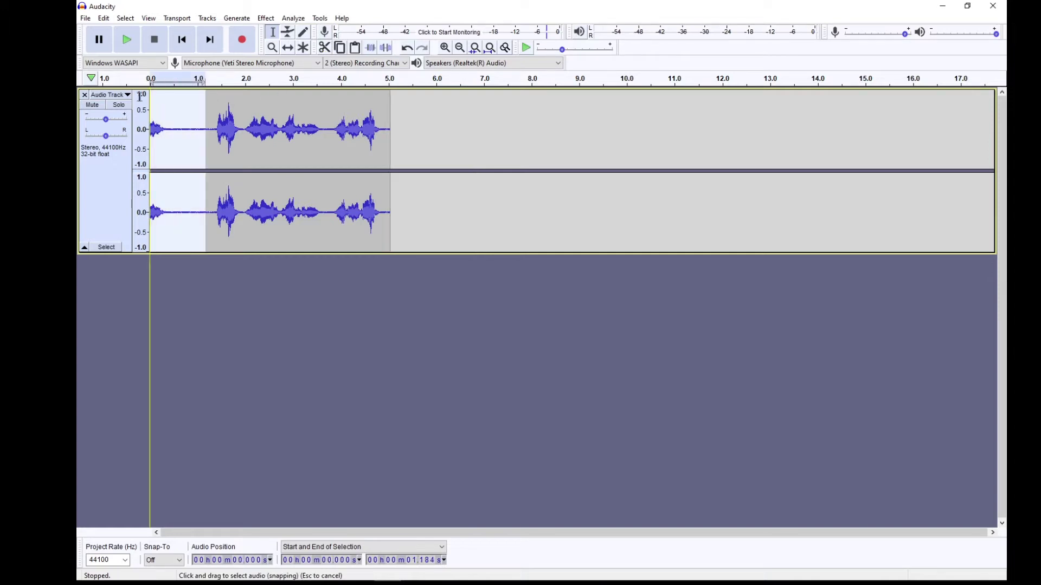
left_click(324, 48)
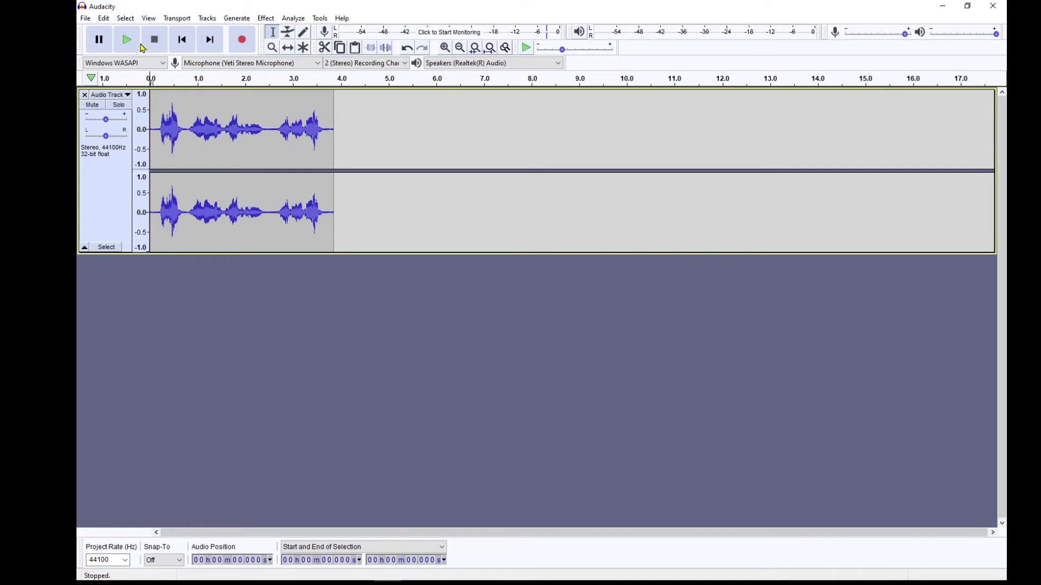
left_click(96, 197)
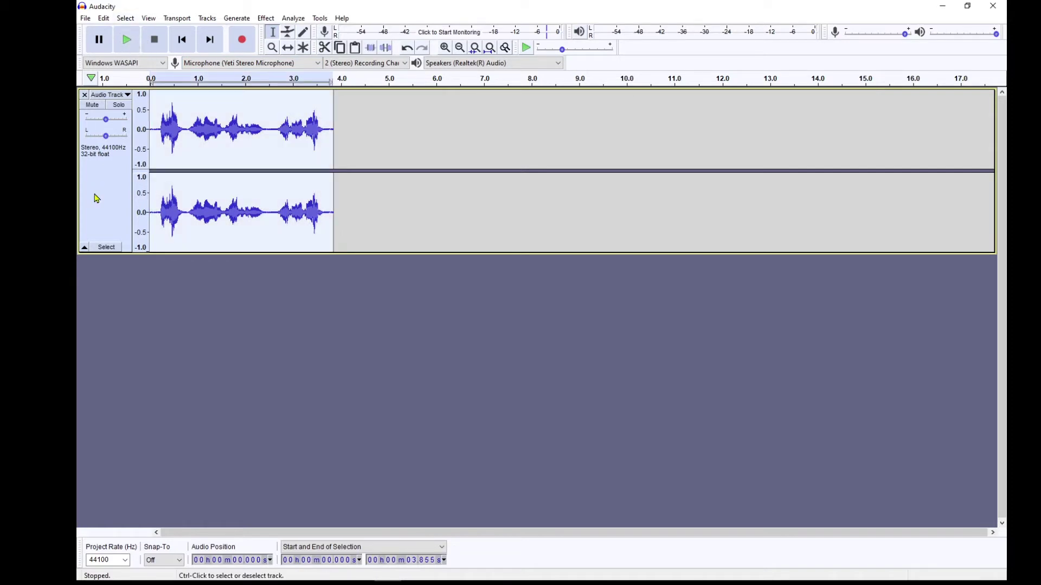
left_click(123, 42)
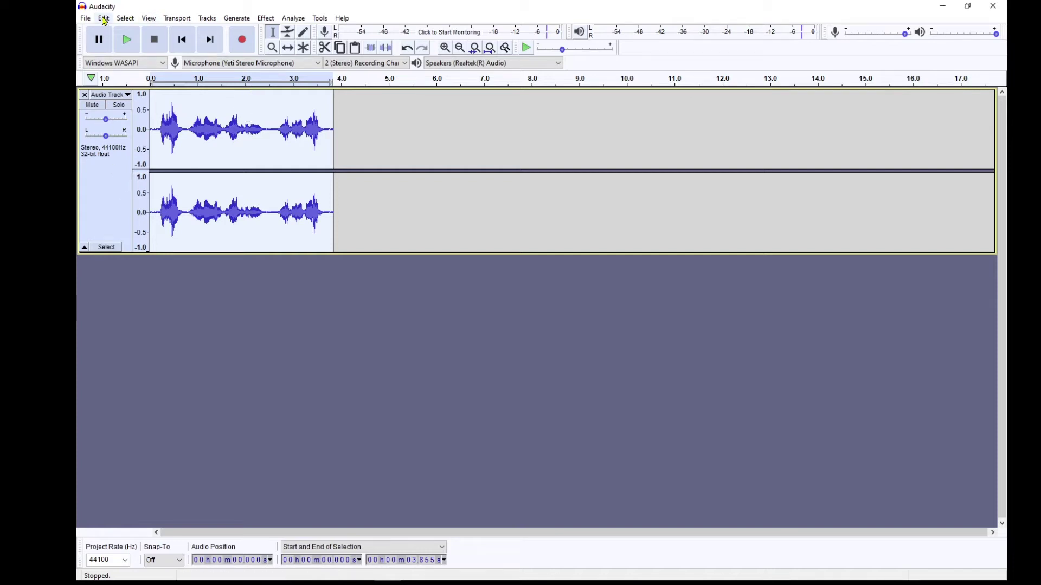
Step: Export the trimmed recording as the WAV file hello.wav in the Anilip - Audacity - Tutorial folder, replacing the existing file
left_click(86, 18)
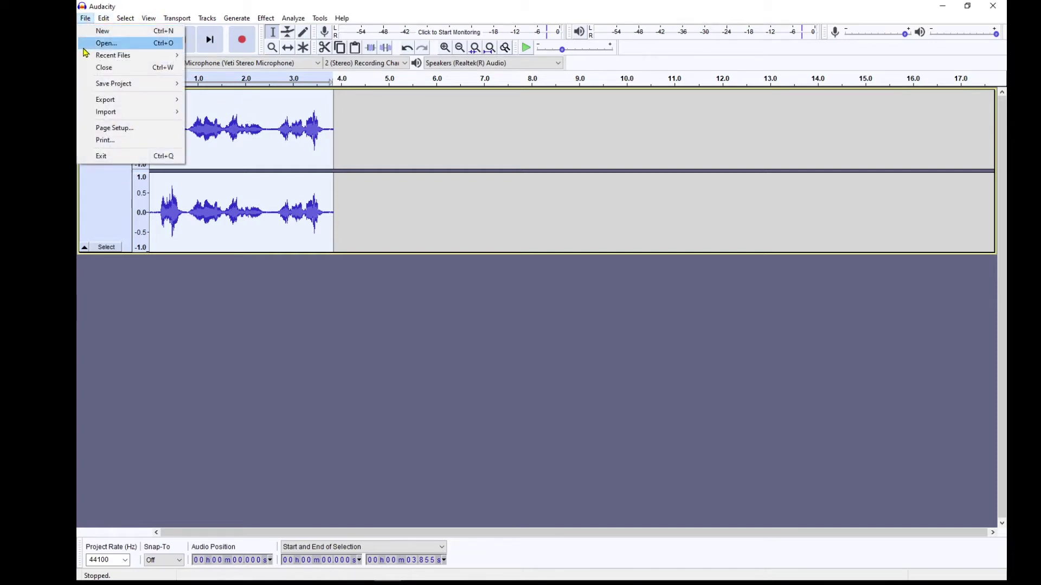
mouse_move(105, 101)
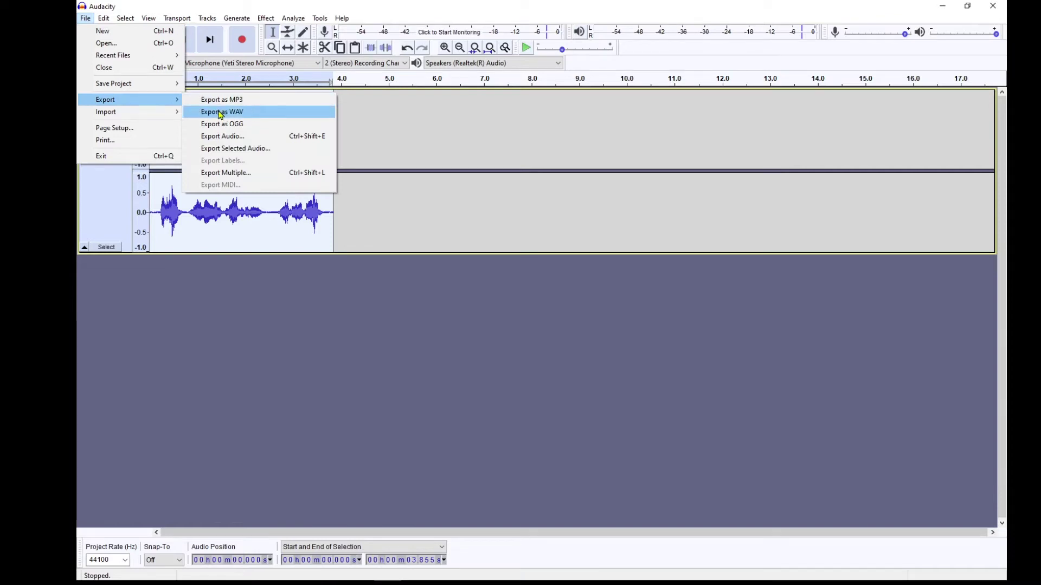
left_click(221, 113)
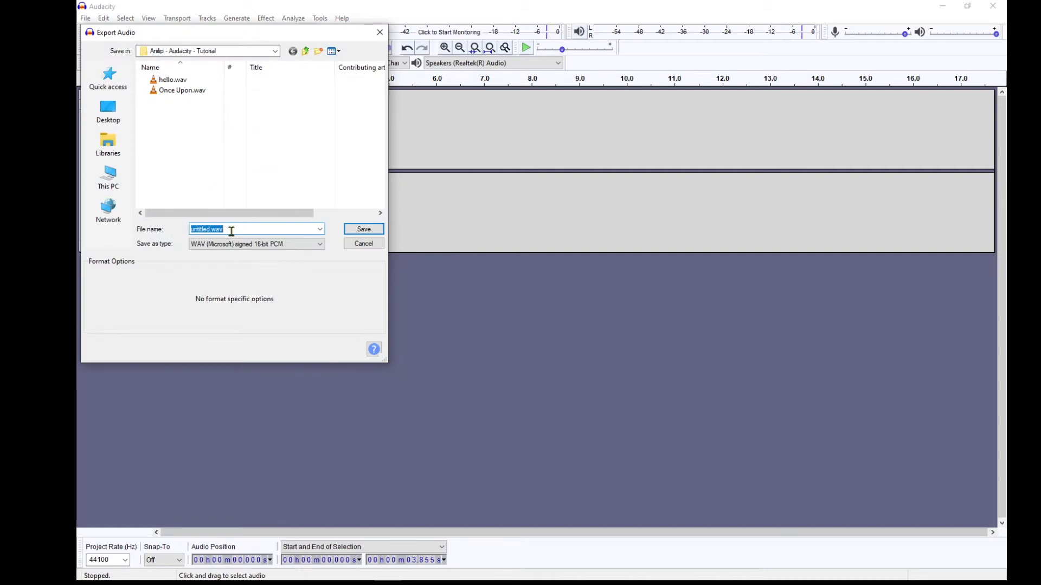
left_click(172, 80)
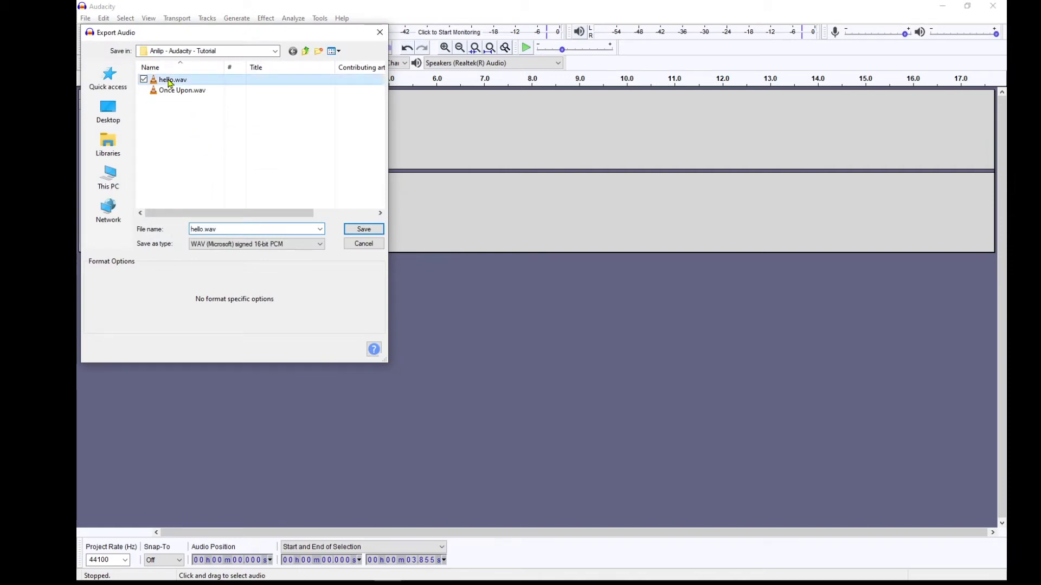
left_click(364, 230)
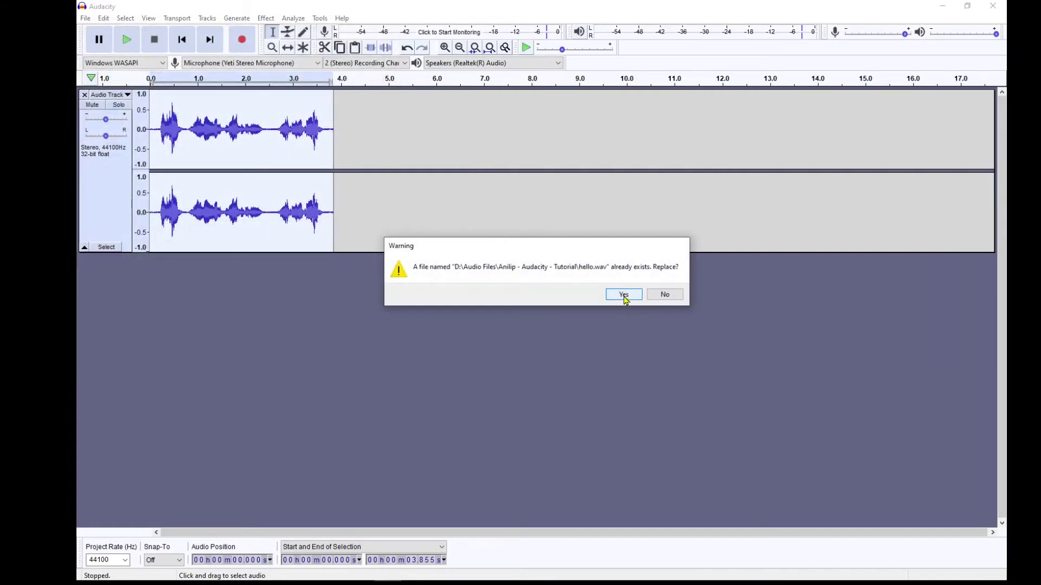
left_click(623, 295)
left_click(419, 421)
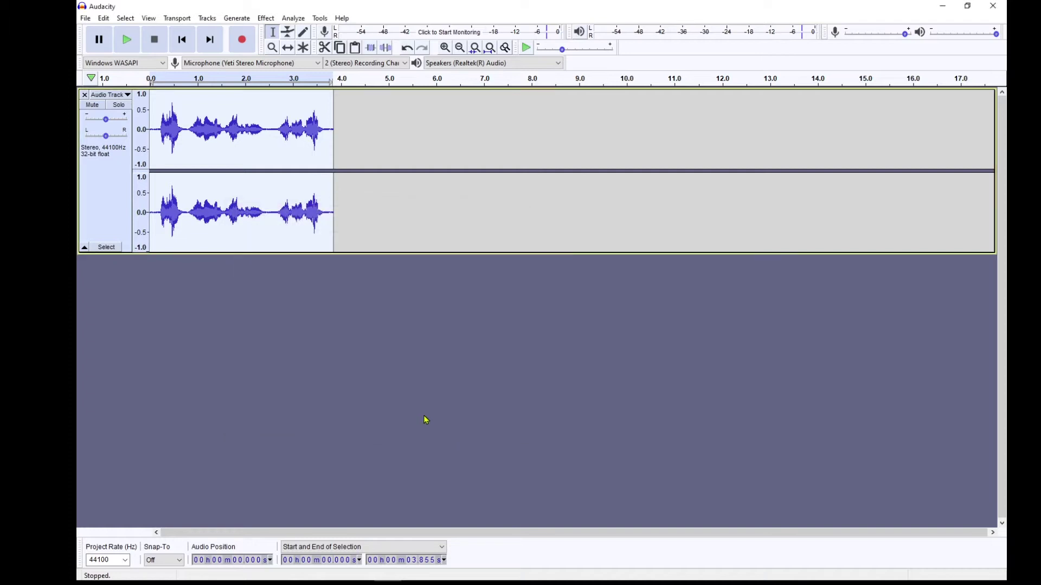
Step: Switch to DAZ Studio, set the timeline's frame rate to 24 FPS and collapse the timeline pane
left_click(944, 8)
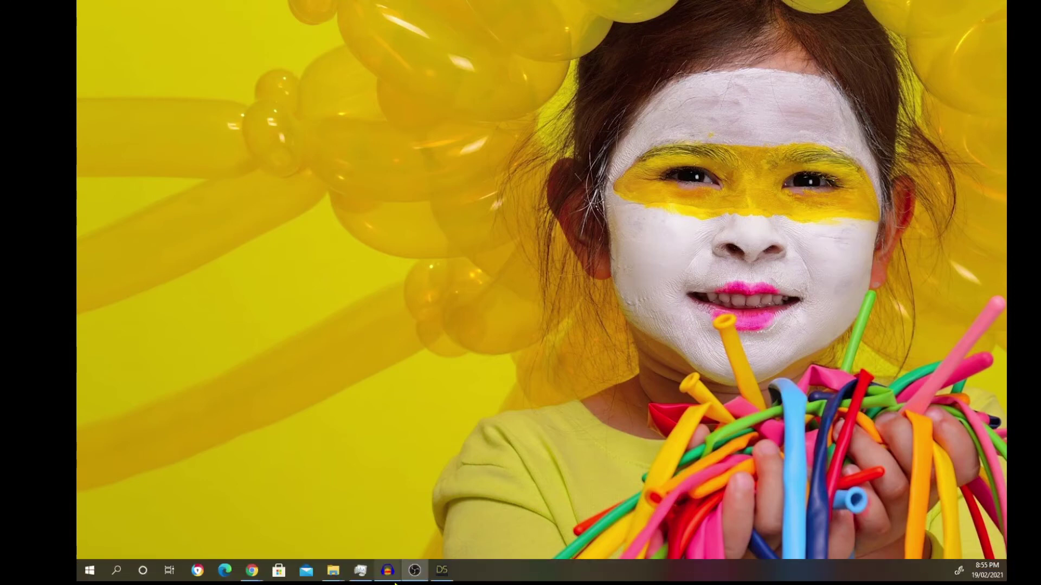
left_click(443, 573)
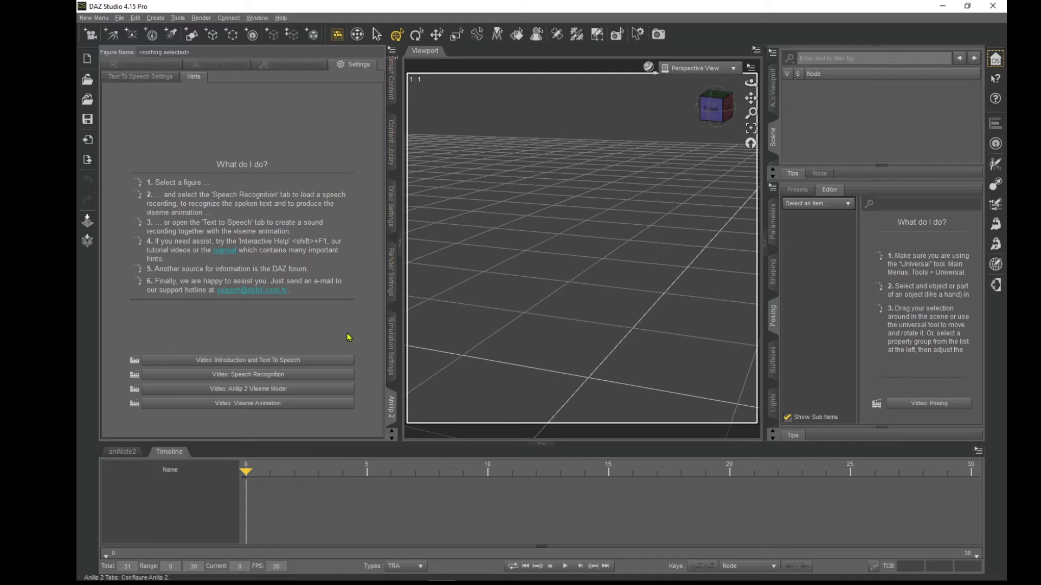
double_click(282, 566)
type("24")
key("Return")
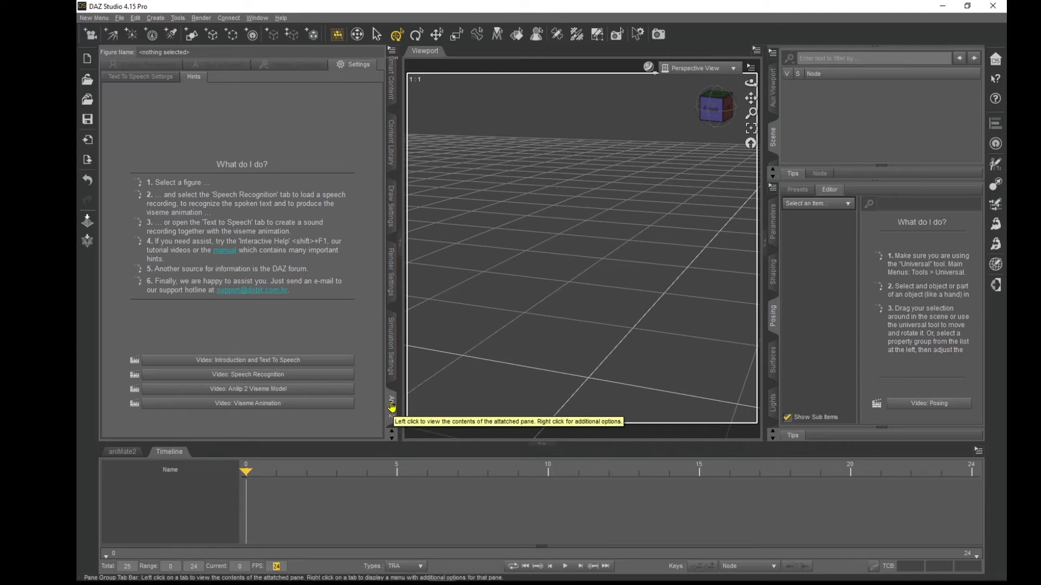
left_click(542, 444)
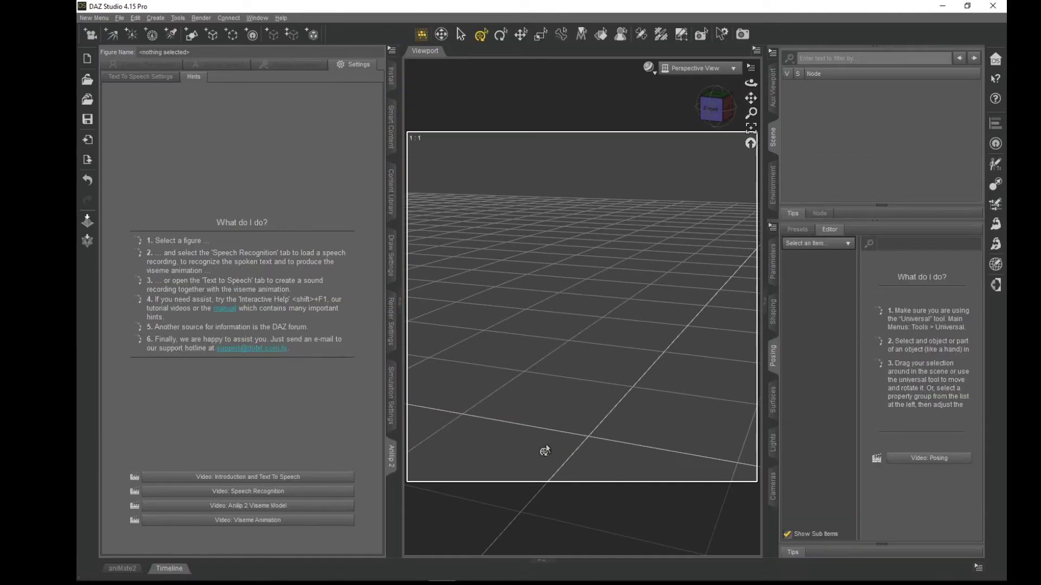
Step: Close the Anilip 2 pane and add it back to the same pane group
right_click(391, 465)
left_click(404, 494)
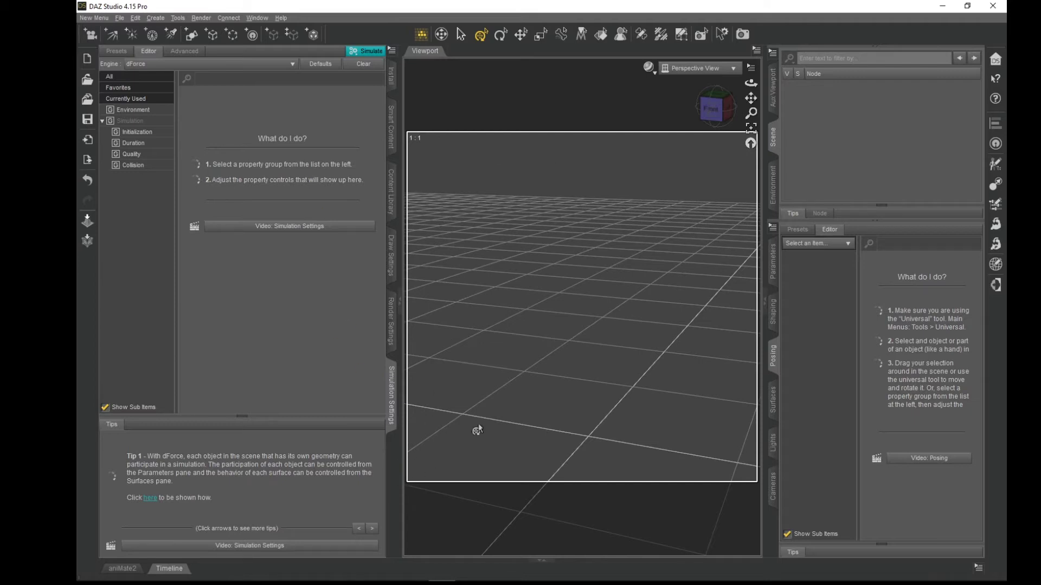
right_click(391, 478)
mouse_move(412, 483)
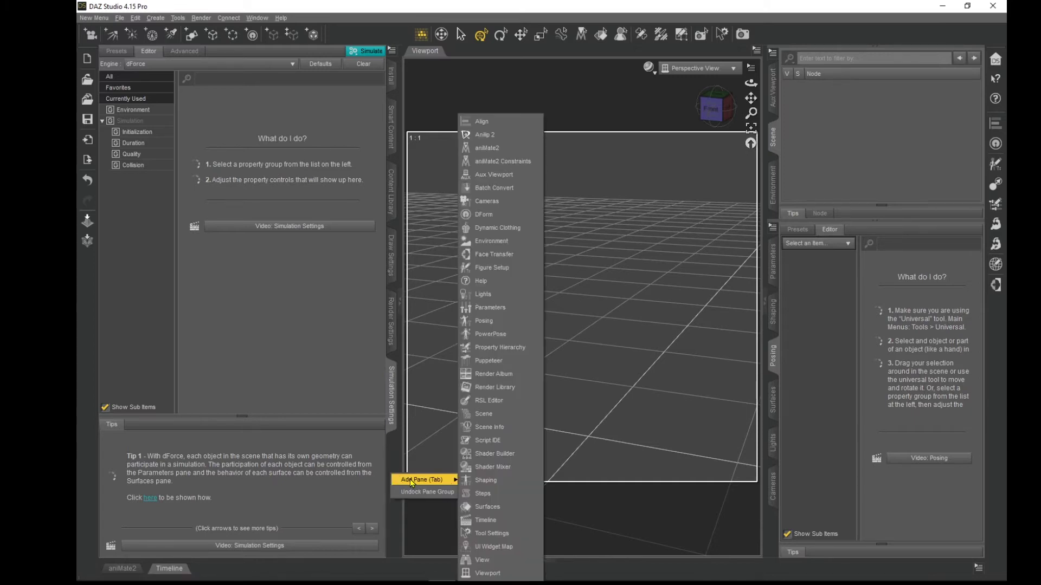
left_click(484, 135)
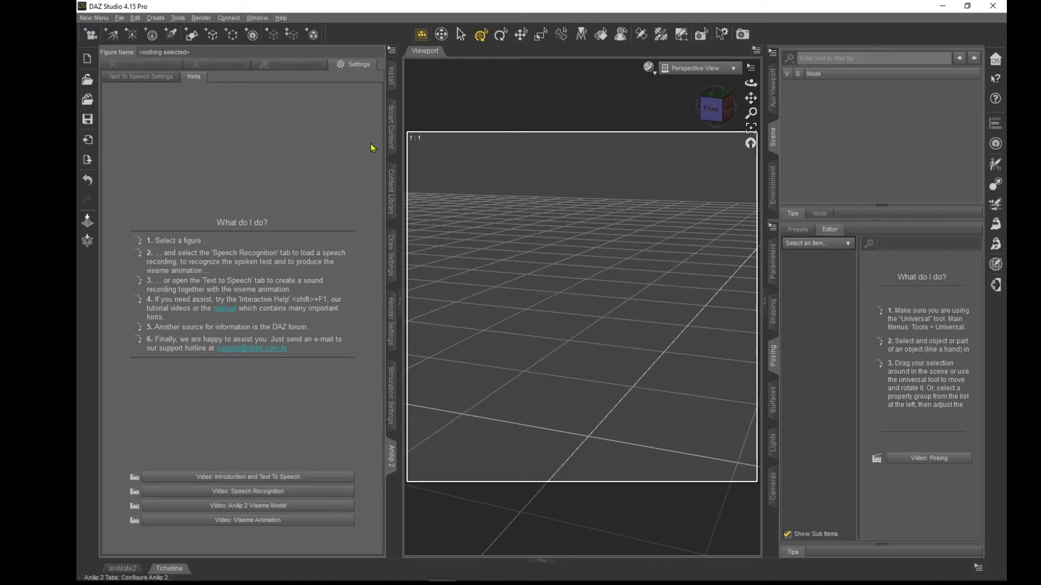
Step: Load the Curtis.duf actor from the Curtis HD for Genesis 8 Male product into the scene
left_click(394, 127)
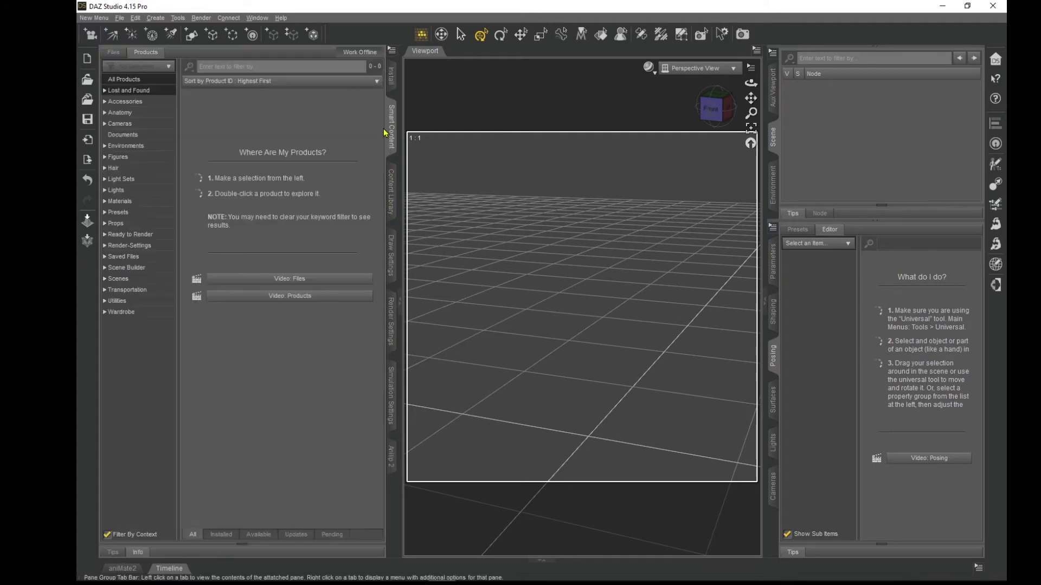
left_click(117, 157)
left_click(319, 327)
double_click(319, 327)
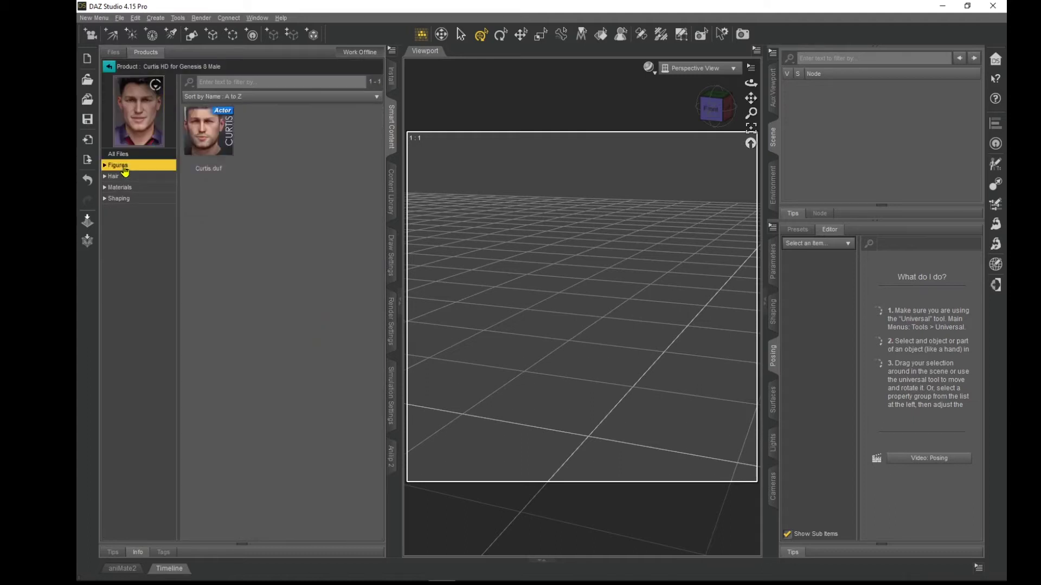
double_click(208, 146)
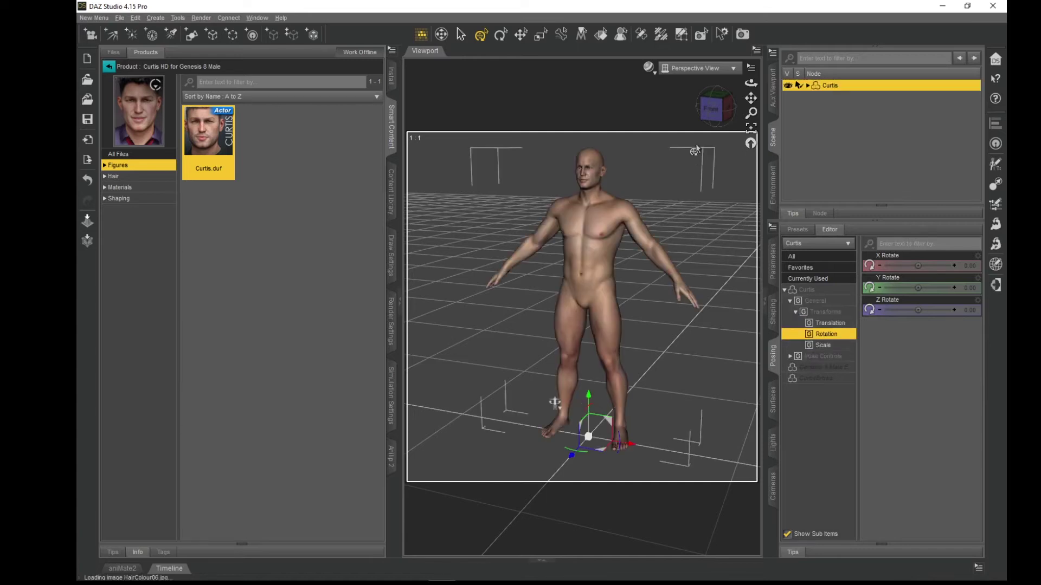
Step: Frame the perspective view on the figure's head and turn it towards the front
left_click(589, 166)
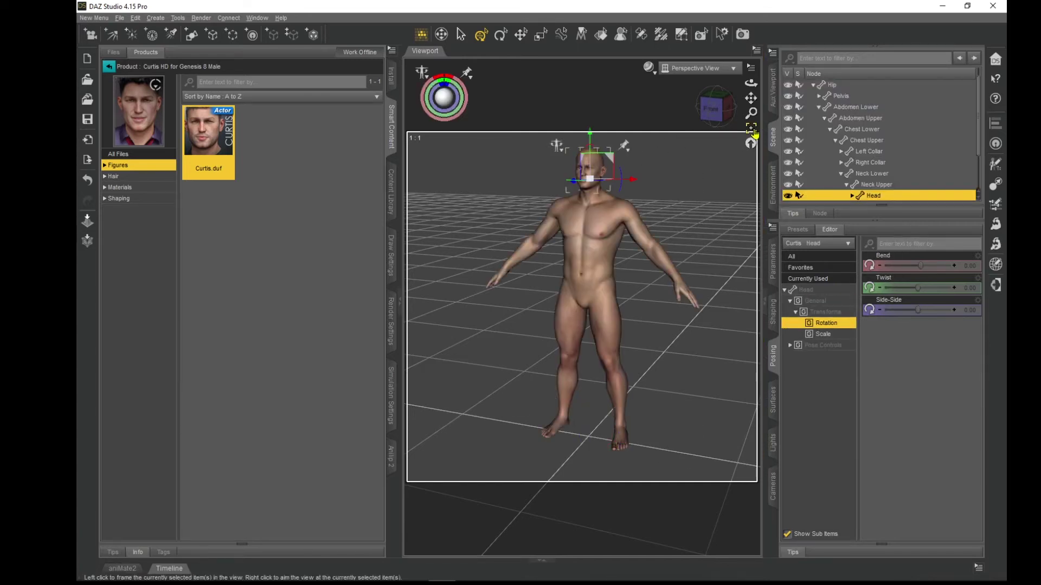
left_click(753, 132)
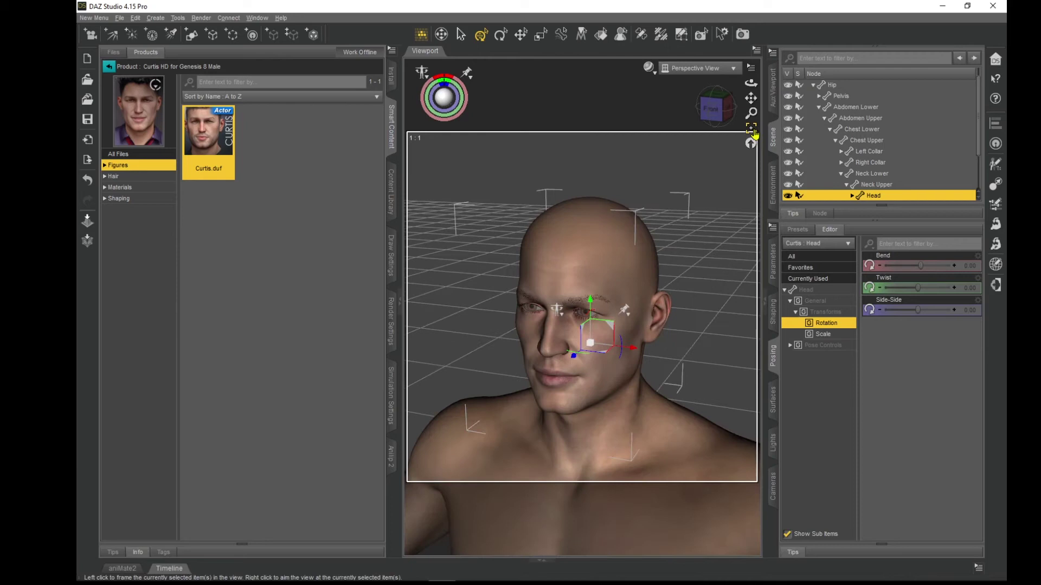
left_click(720, 112)
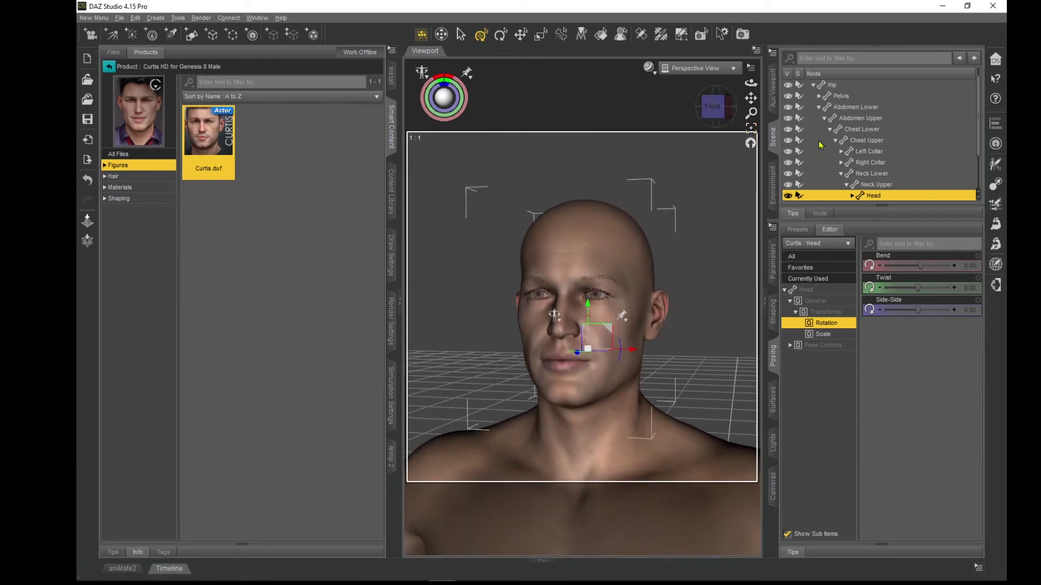
Step: Select the root node of the Curtis figure and show the Anilip 2 pane for it
scroll(895, 128, "up", 1)
left_click(827, 86)
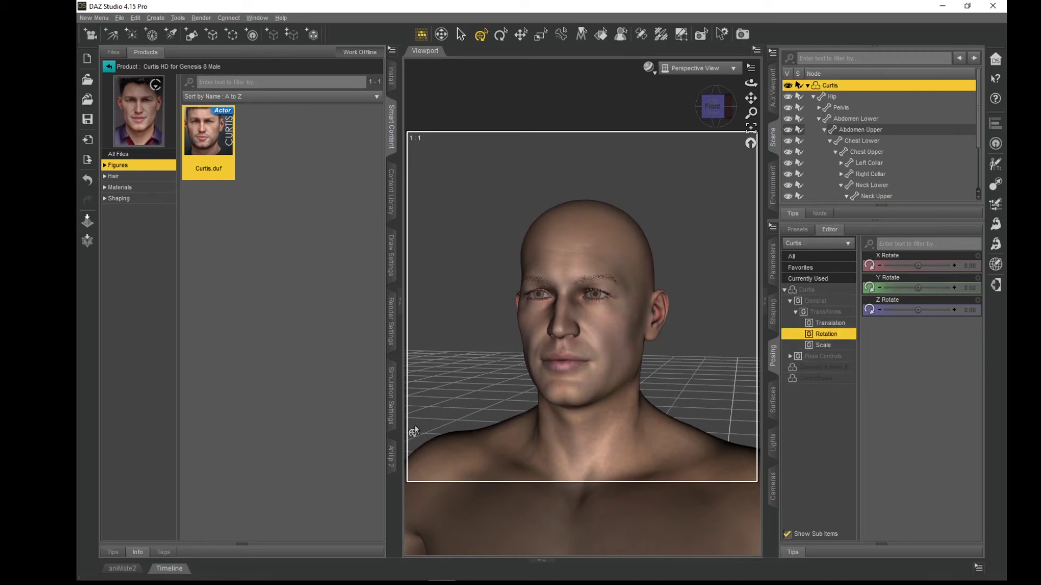
left_click(390, 458)
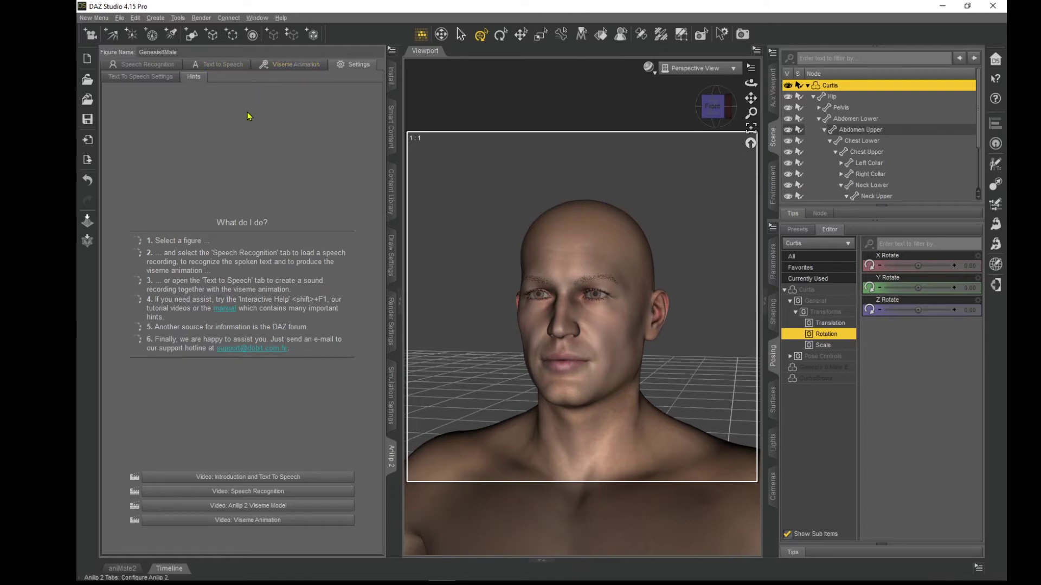
Step: Generate the viseme animation for Curtis from hello.wav with Anilip 2 speech recognition
left_click(147, 65)
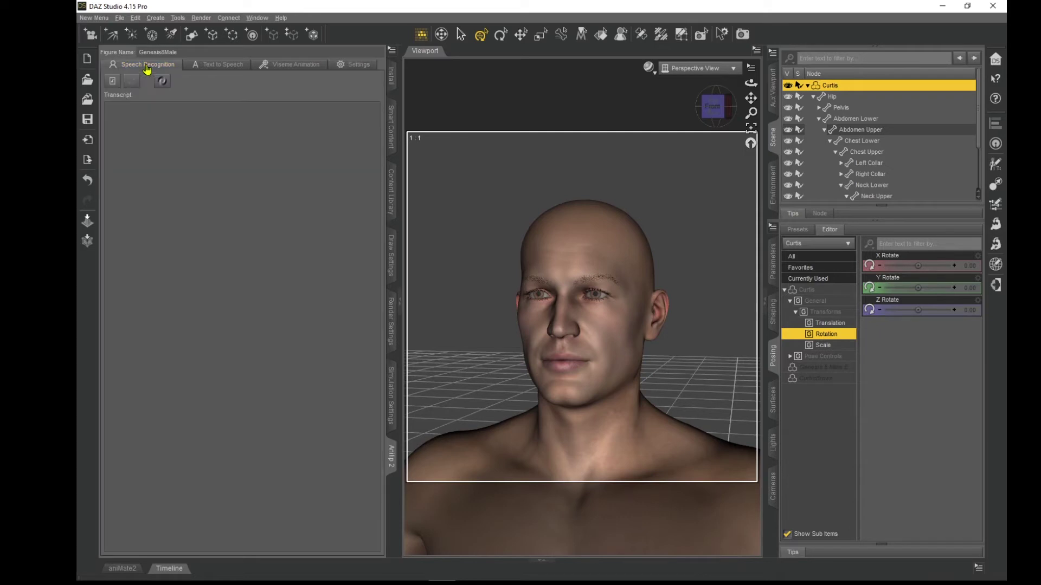
left_click(113, 82)
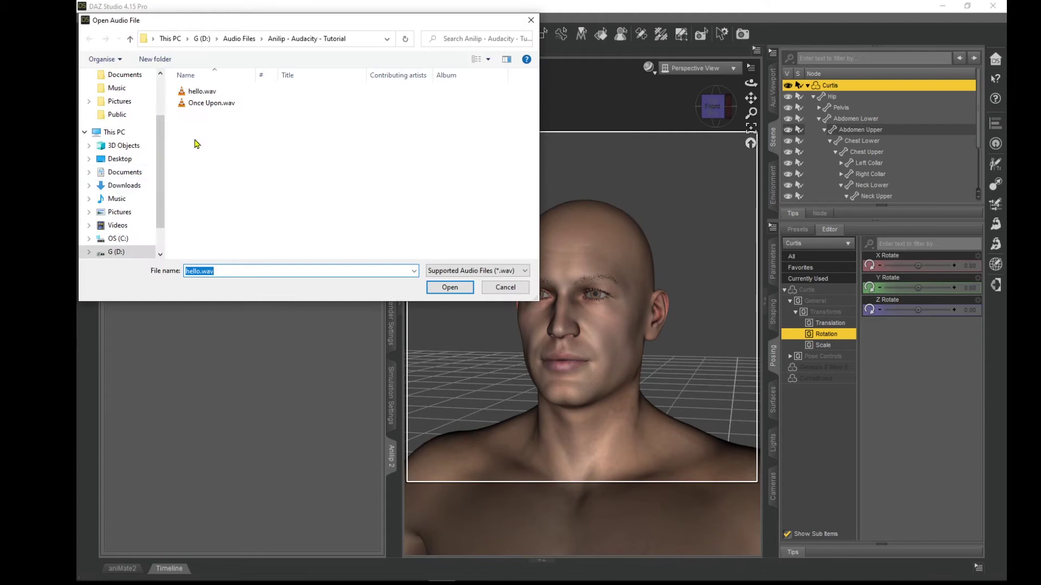
double_click(197, 93)
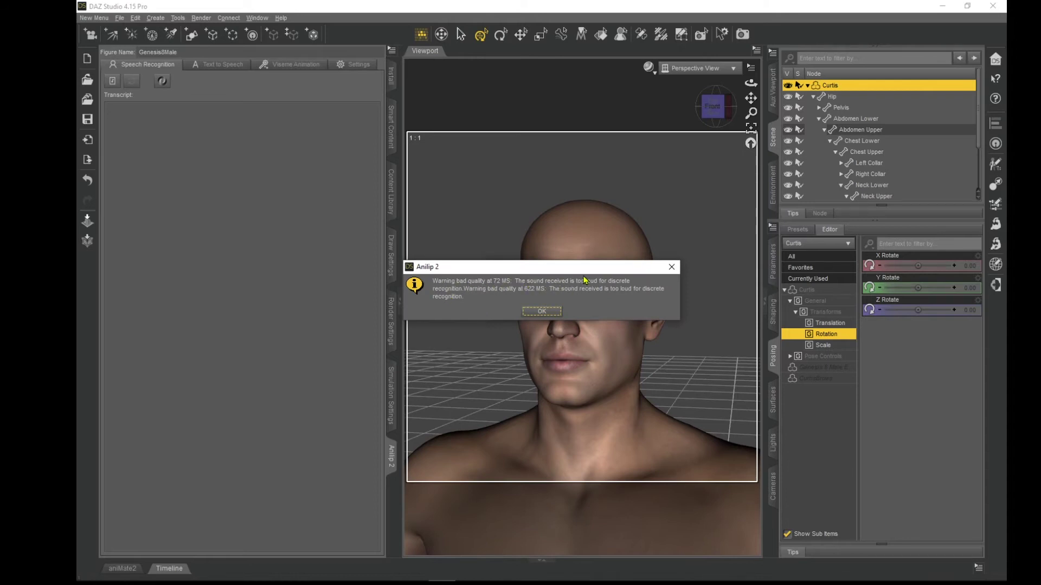
left_click(539, 314)
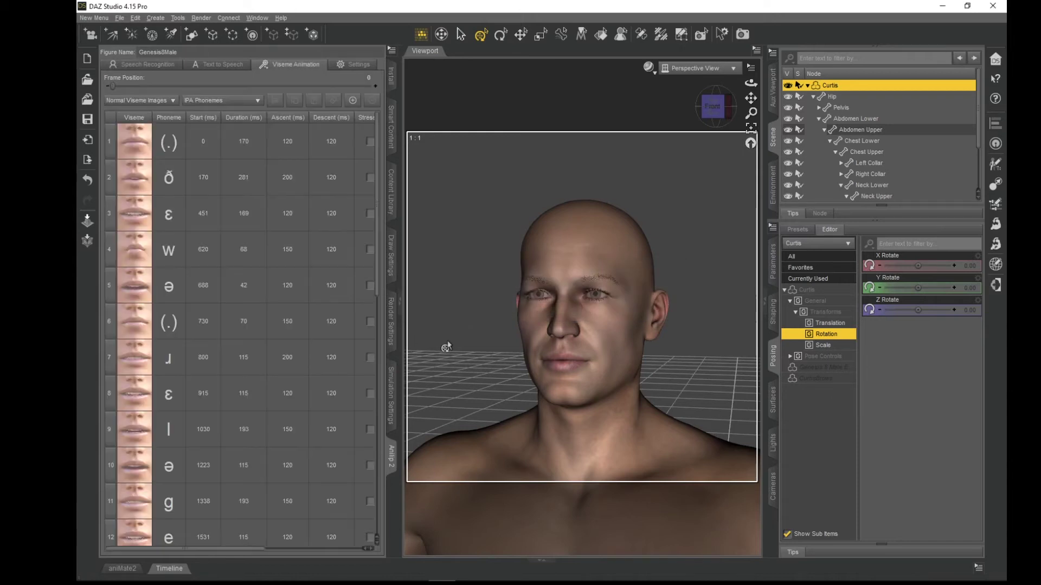
Step: Expand the timeline and load hello.wav as the scene's audio, starting on frame 0 with the animation range adjusted automatically
left_click(542, 561)
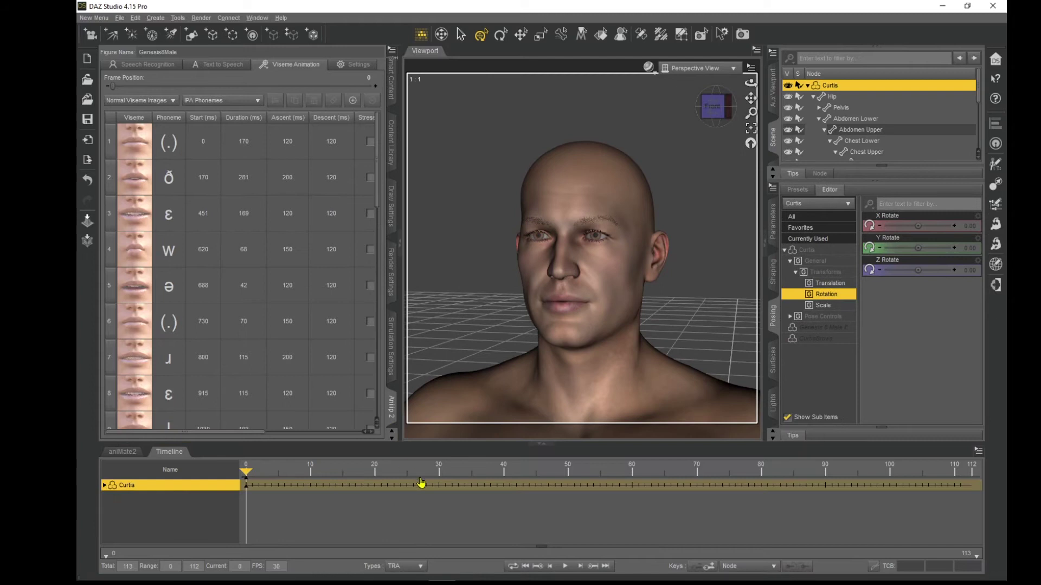
left_click(135, 18)
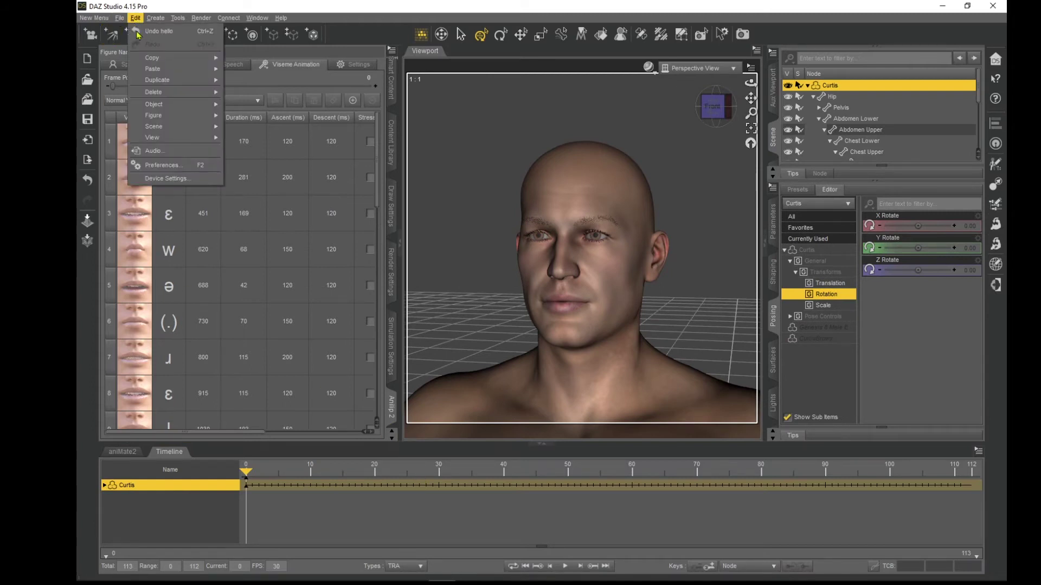
left_click(161, 151)
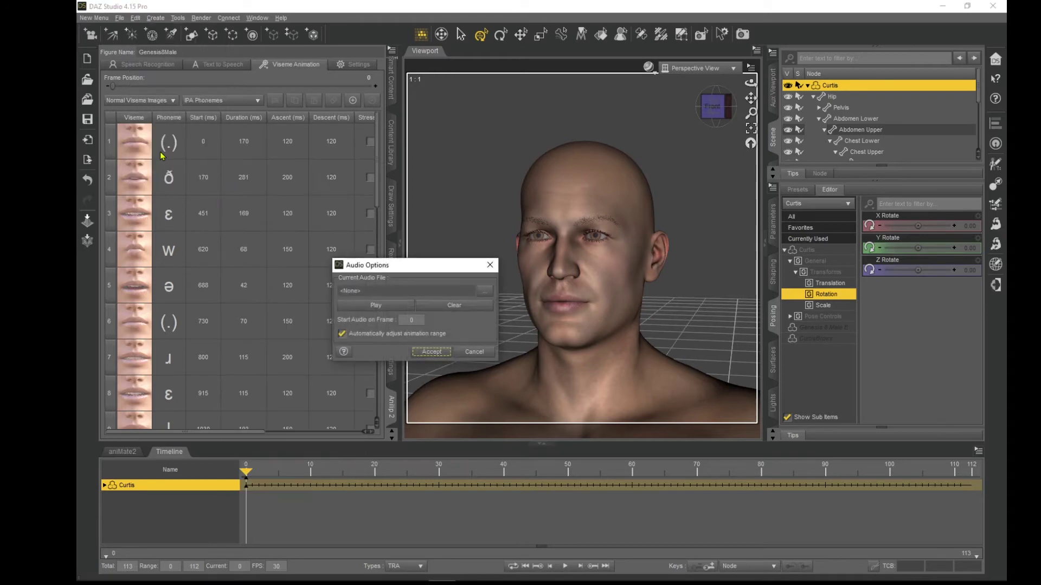
left_click(484, 293)
left_click(456, 352)
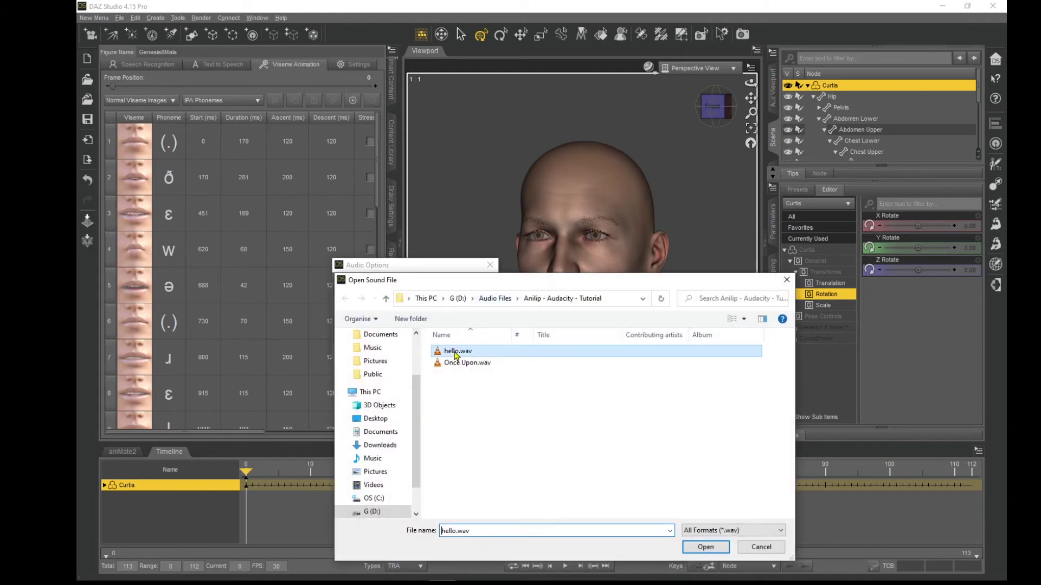
left_click(705, 548)
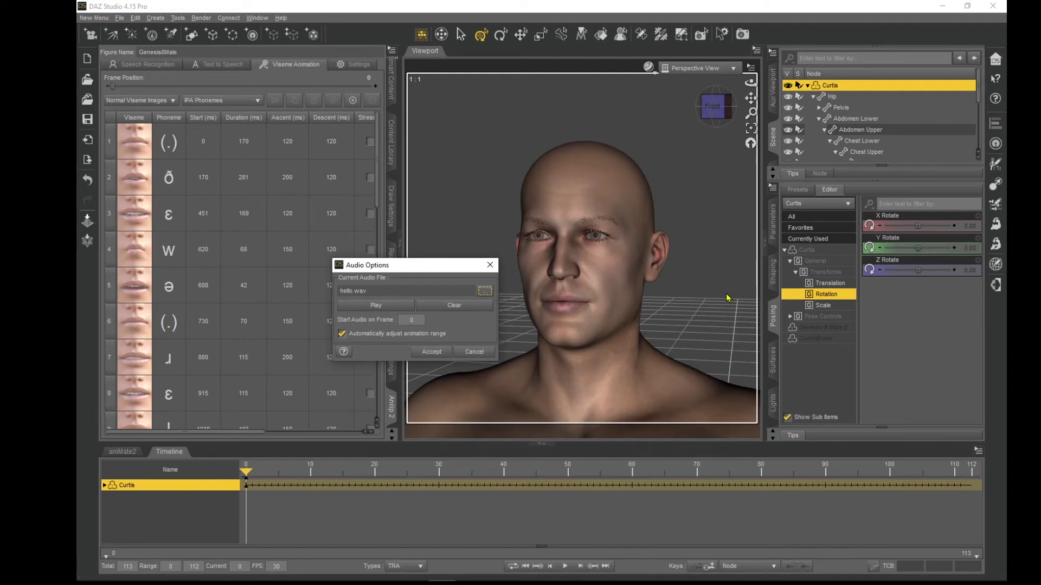
left_click(428, 353)
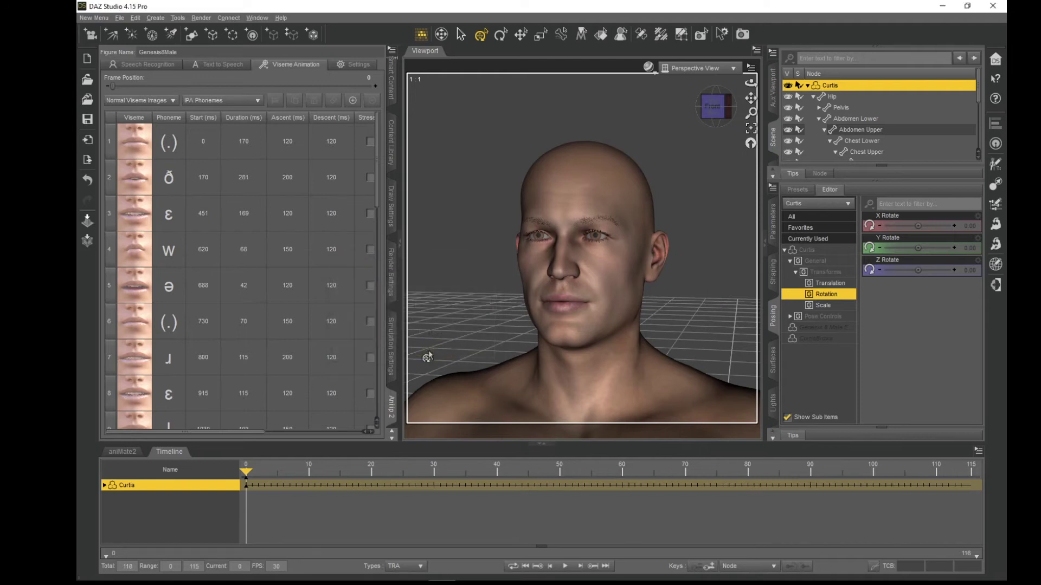
Step: Play the lip-sync animation with its audio, stop it near the end and return the playhead to frame 0
left_click(566, 566)
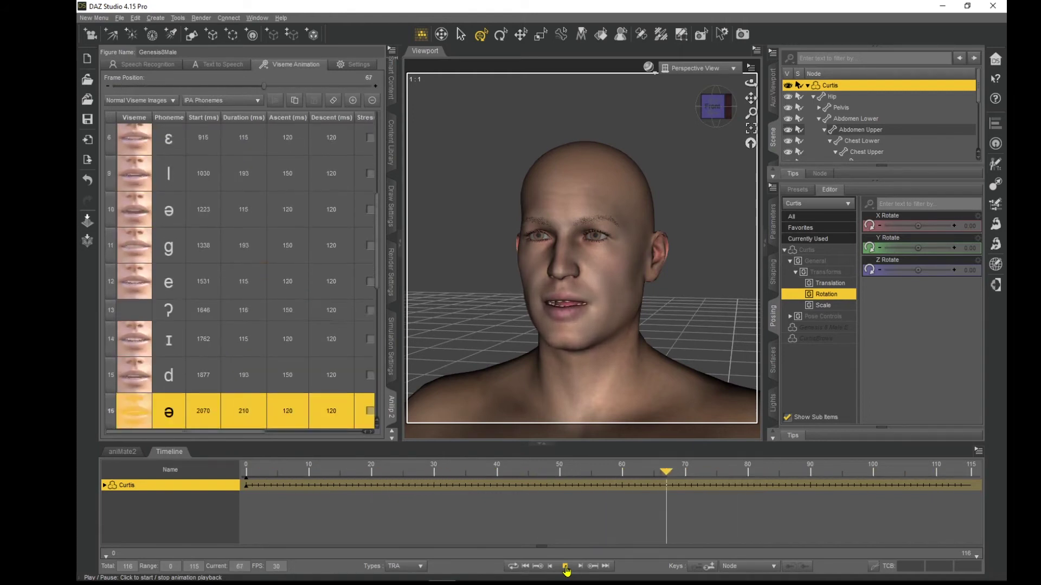
left_click(566, 571)
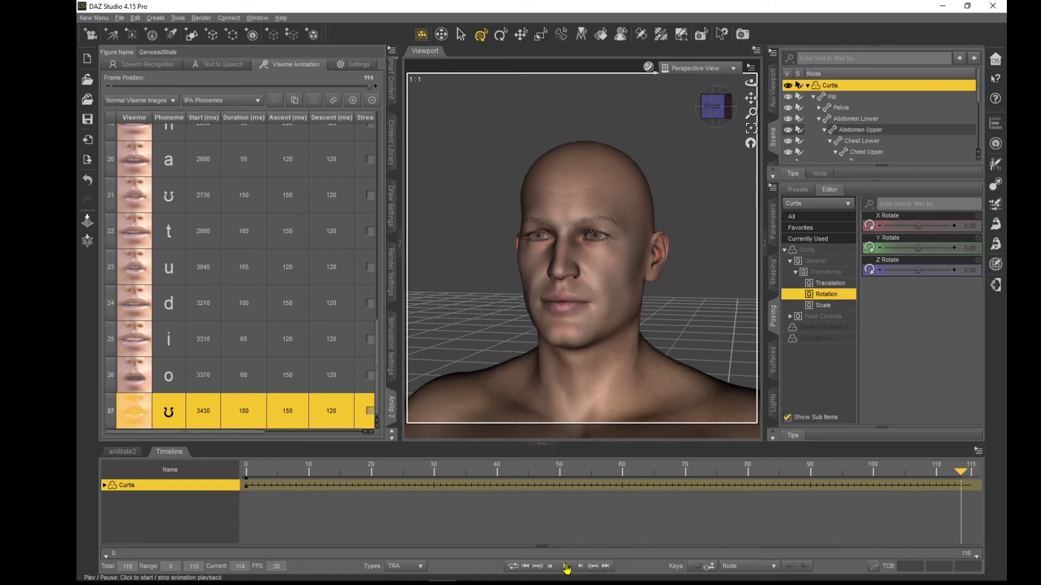
left_click_drag(959, 472, 171, 504)
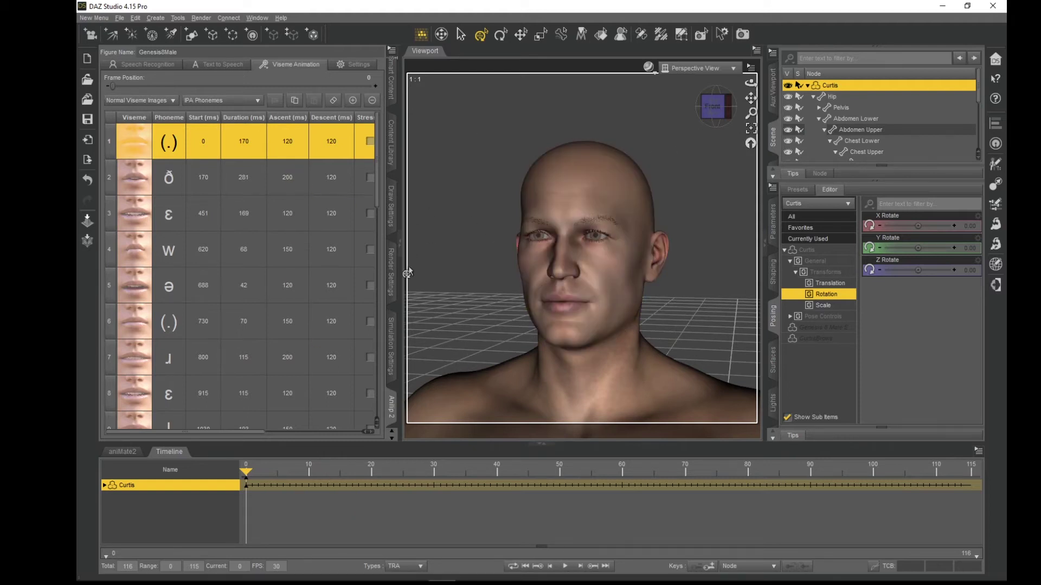
Step: Collapse the Anilip 2 pane, select the lower and upper neck bones, and rotate them to about 0.5 bend and 2.8 twist at frame 0
left_click(402, 248)
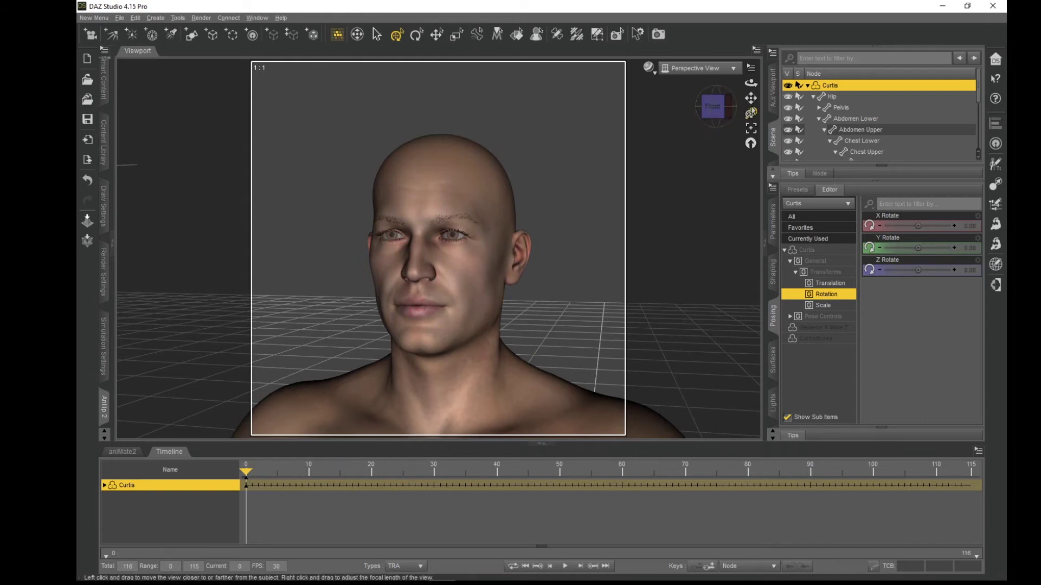
left_click_drag(750, 98, 754, 79)
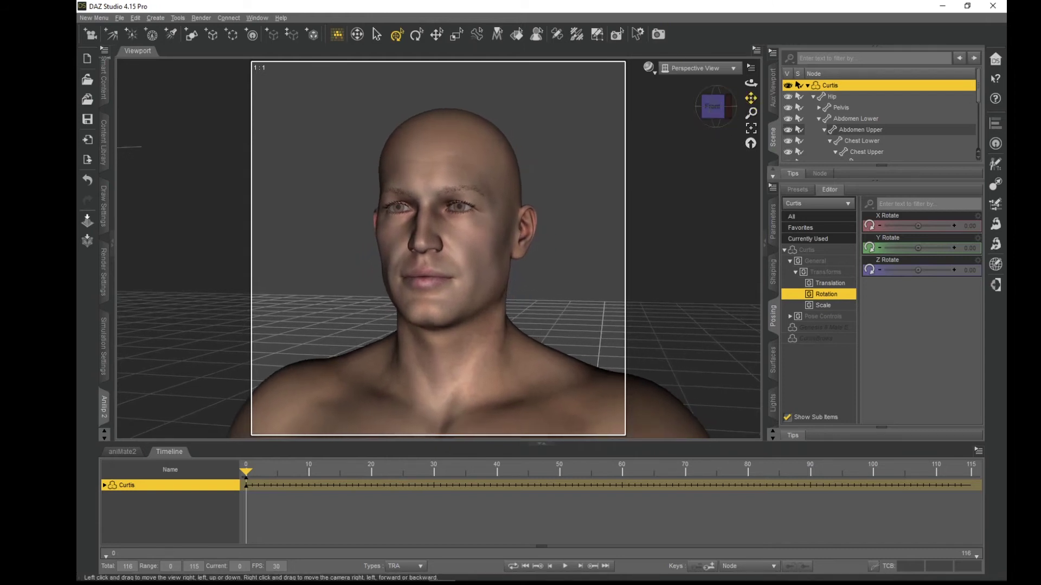
left_click(447, 381)
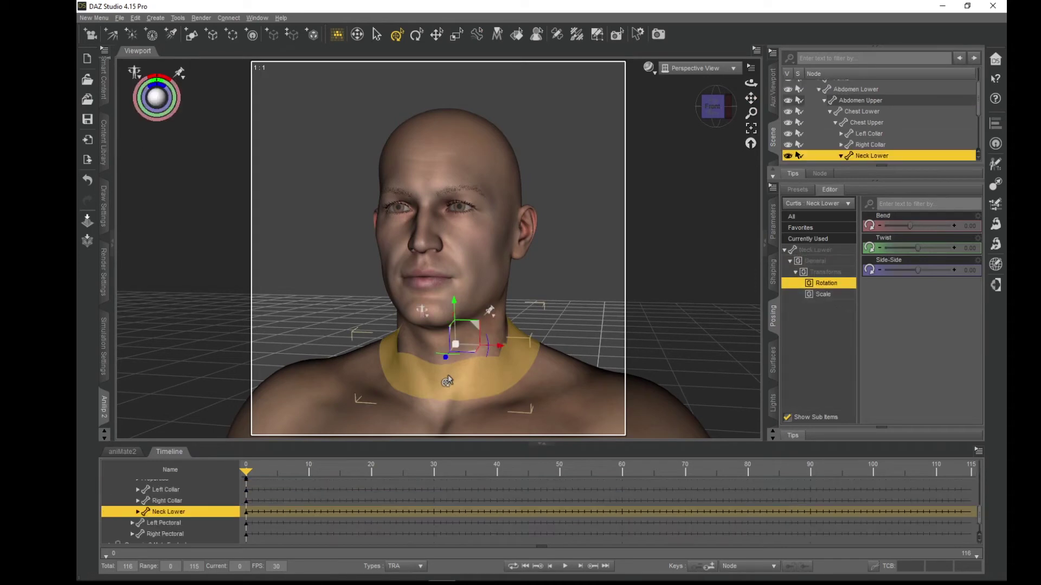
left_click(414, 347)
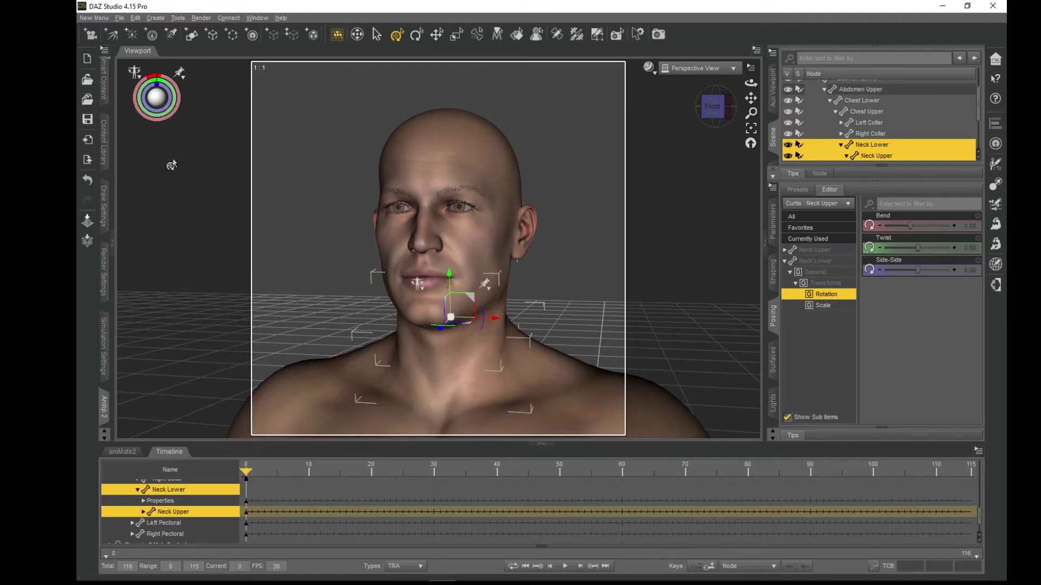
left_click_drag(451, 316, 457, 311)
Step: Keyframe both neck bones at frame 5 with about 1.7 twist and at frame 25 with about 2.2 bend and -0.1 twist
left_click_drag(247, 469, 275, 483)
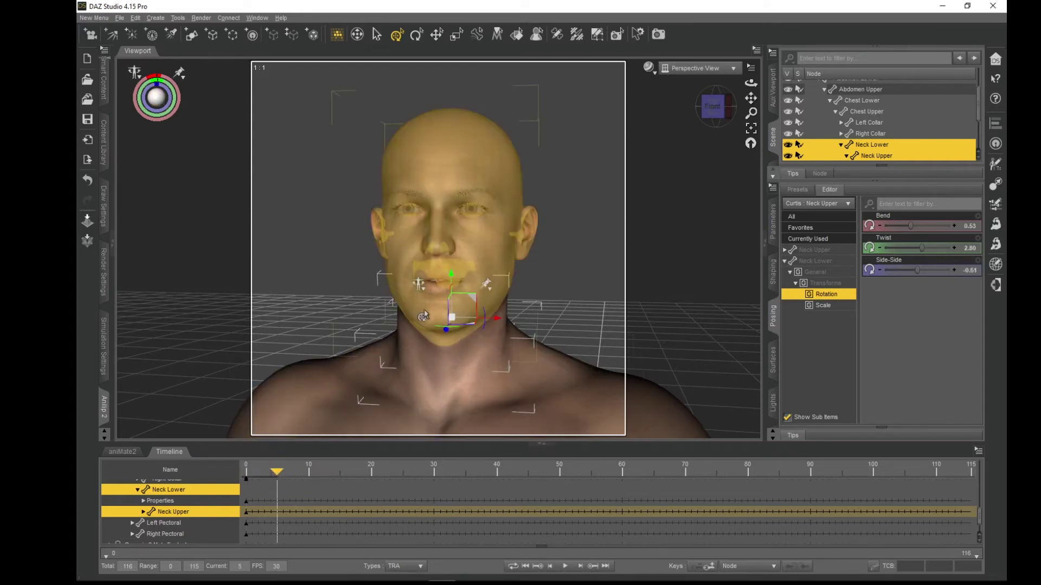
left_click_drag(158, 97, 156, 96)
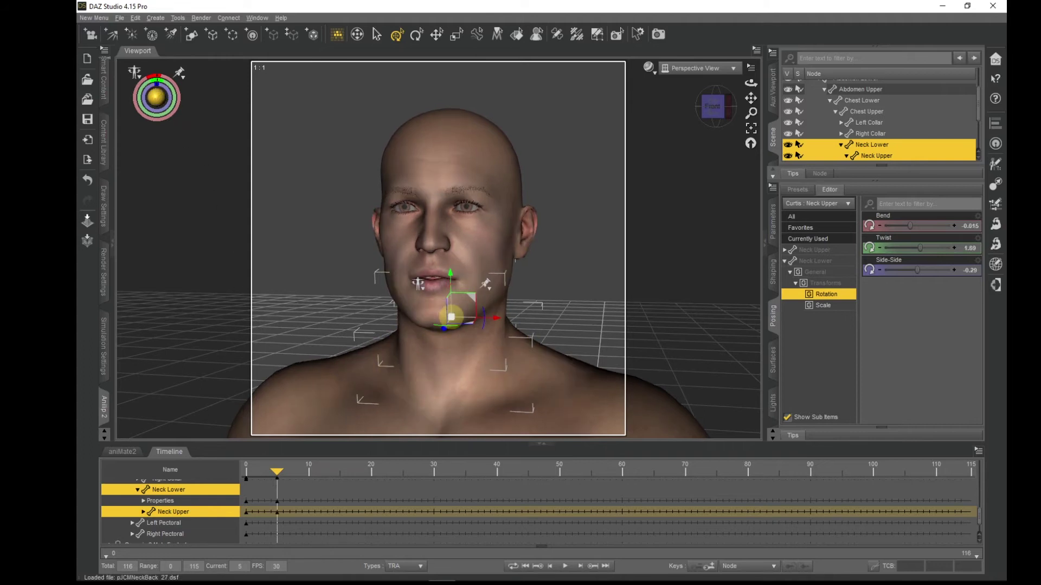
left_click_drag(278, 475, 400, 497)
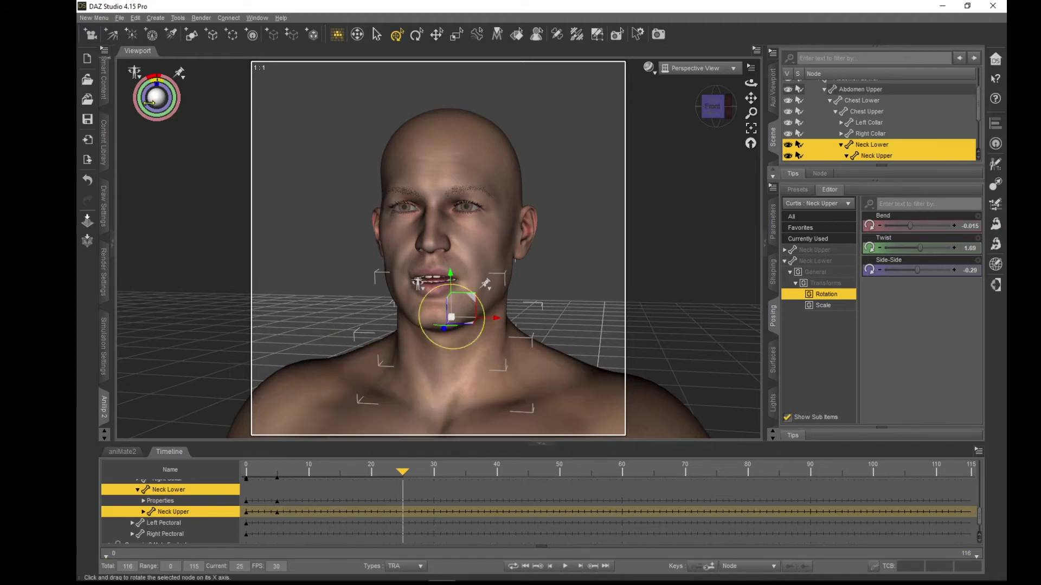
left_click_drag(451, 317, 450, 318)
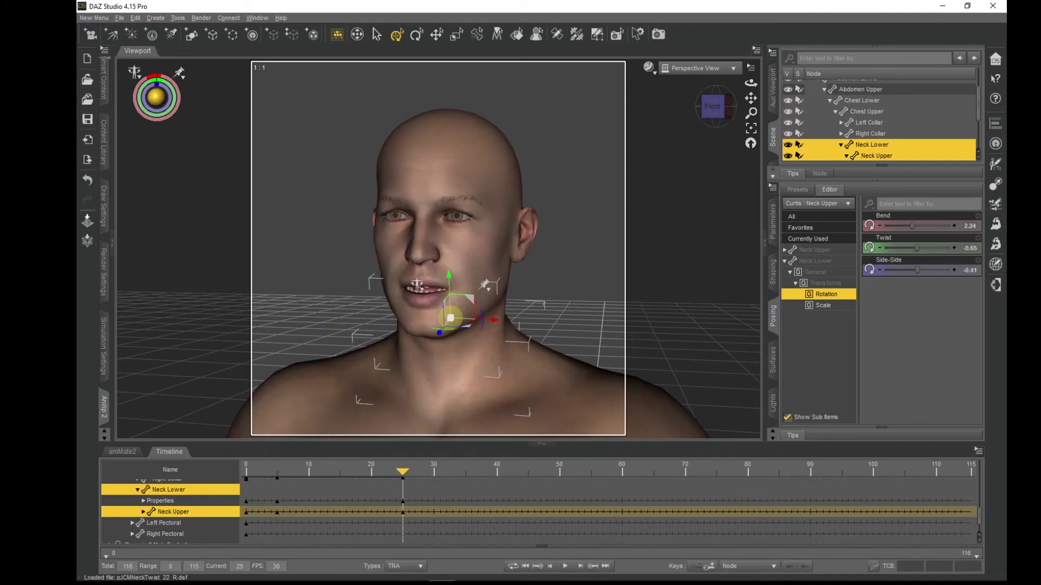
Step: Keyframe both neck bones at frame 34 with about 1.1 bend, 2.2 twist and at frame 50 with about 2.2 bend, 0.5 twist
left_click_drag(400, 473, 459, 474)
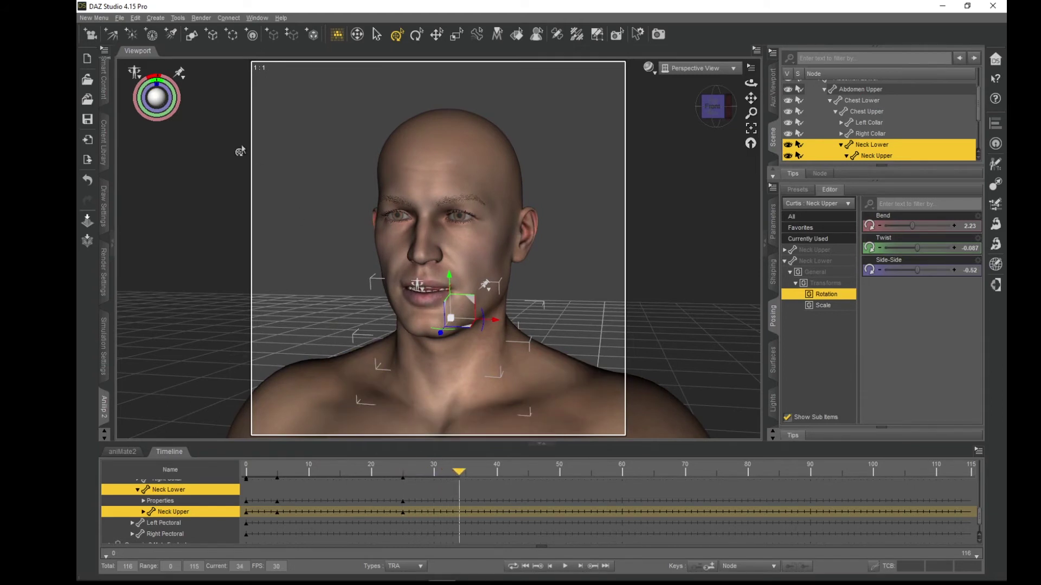
left_click_drag(451, 318, 454, 315)
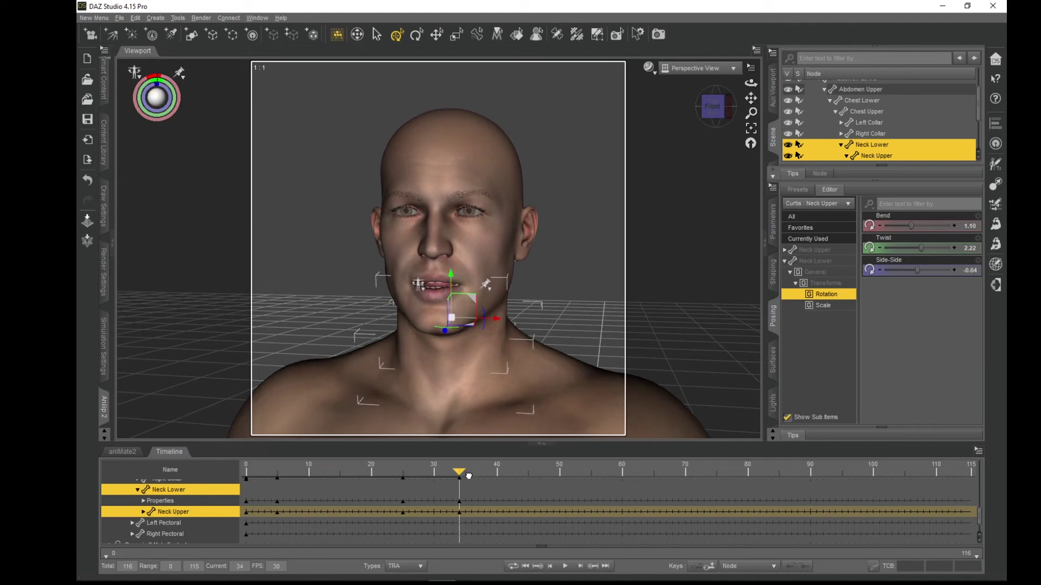
left_click_drag(469, 476, 558, 475)
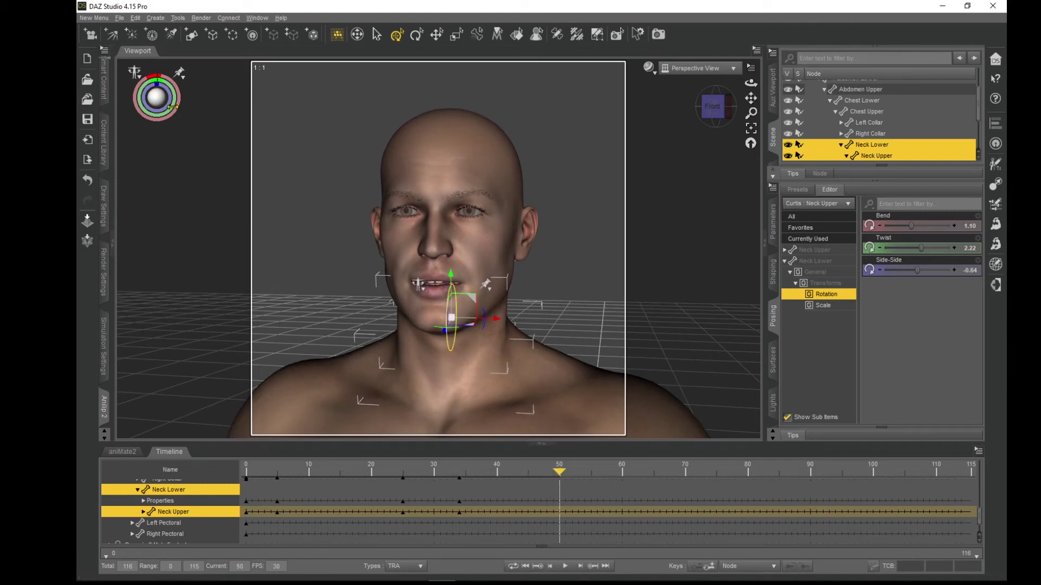
left_click_drag(156, 97, 162, 101)
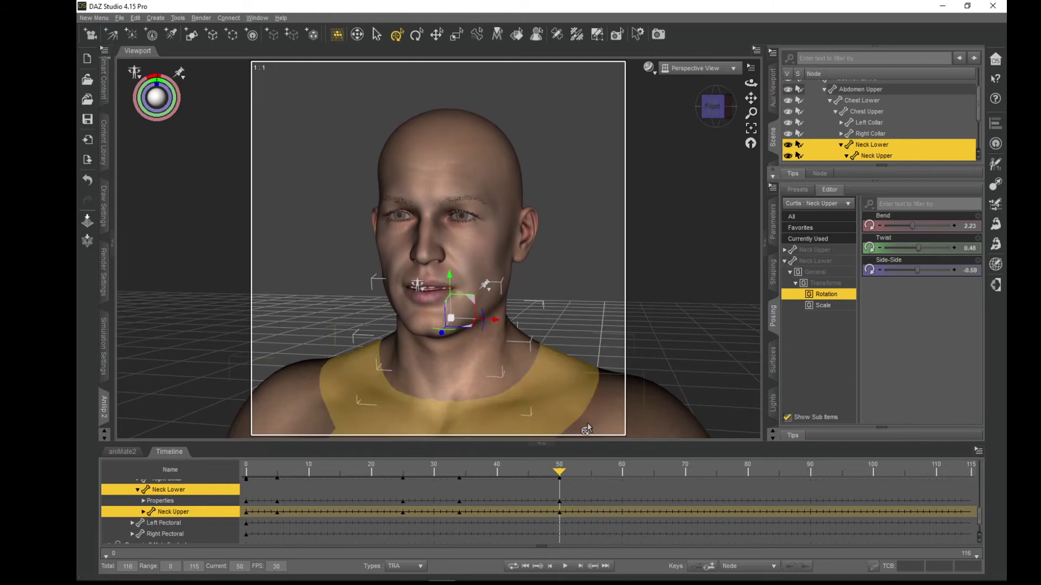
Step: Keyframe both neck bones at frame 56 with about 2.2 bend, 2.2 twist and at frame 70 with about 3.3 bend, 2.1 twist
left_click(573, 473)
left_click_drag(573, 474, 597, 471)
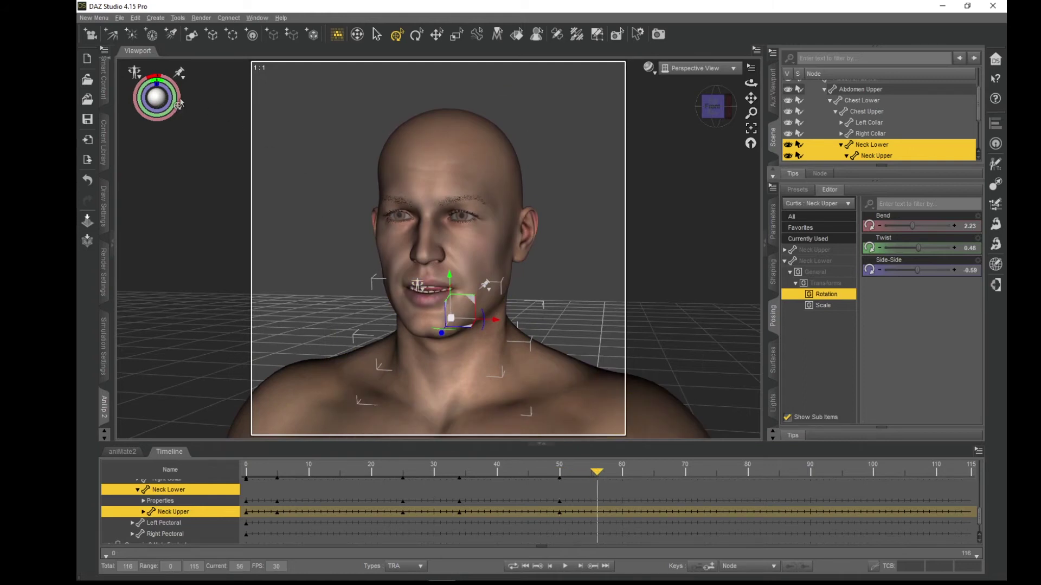
left_click_drag(155, 96, 156, 97)
left_click_drag(597, 471, 685, 489)
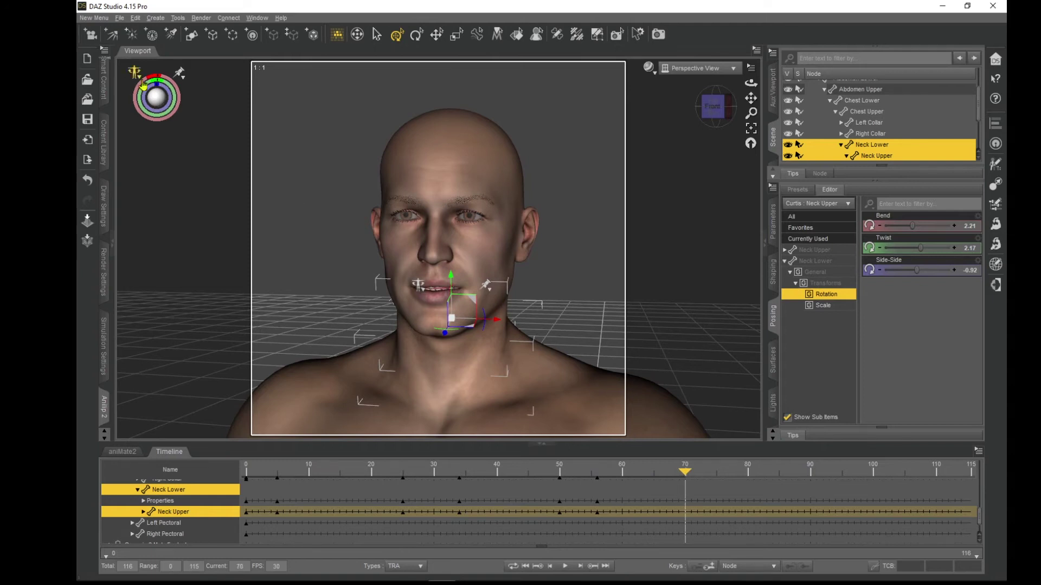
left_click_drag(451, 317, 452, 319)
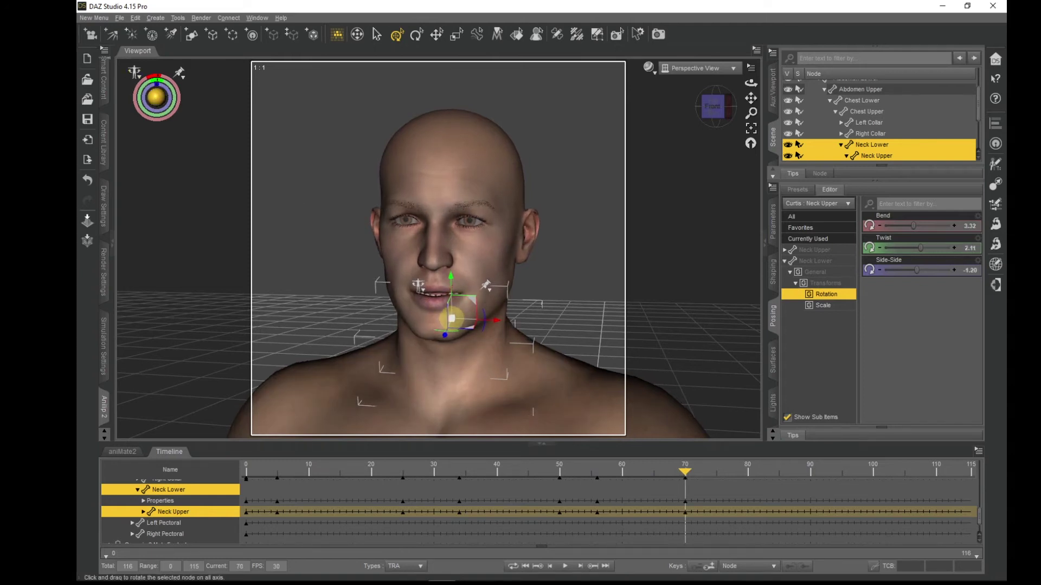
Step: Keyframe both neck bones at frame 75 with about 0.5 bend, 3.9 twist and at frame 100 with about 3.3 bend, 2.1 twist
left_click_drag(685, 473, 710, 478)
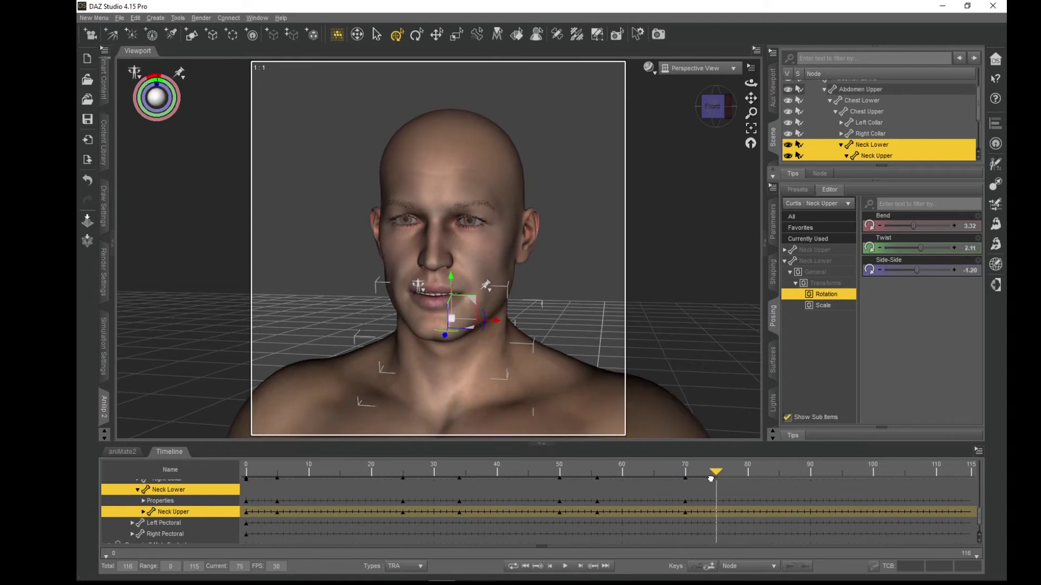
left_click_drag(163, 92, 155, 103)
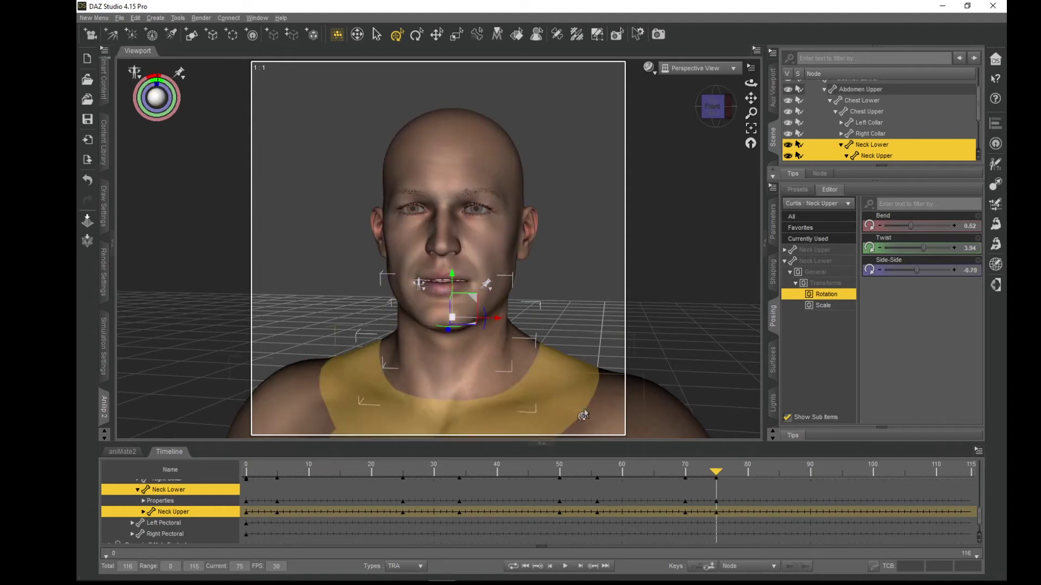
left_click_drag(717, 469, 871, 471)
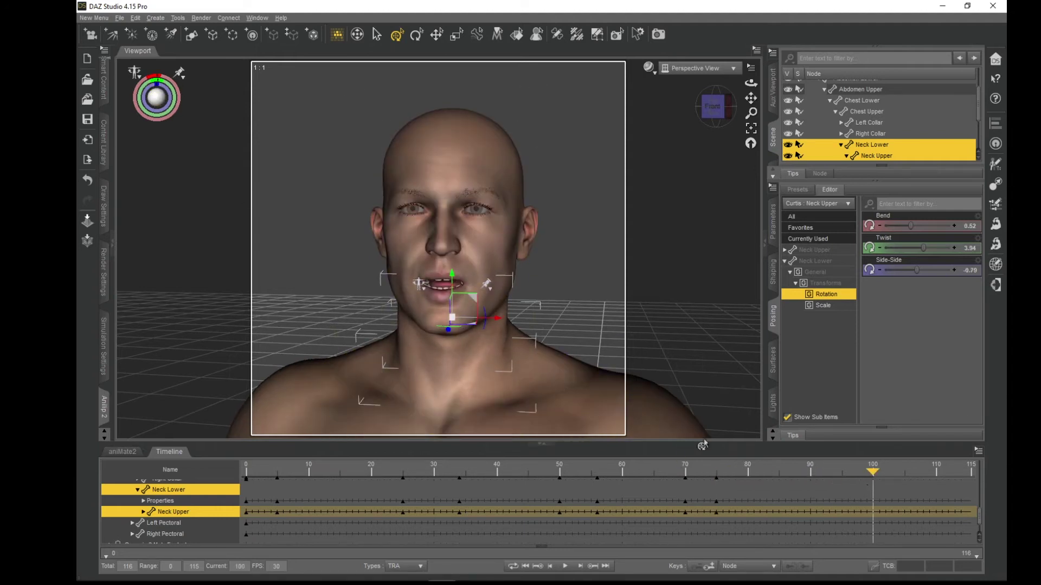
mouse_move(156, 97)
left_mouse_down()
mouse_move(157, 107)
mouse_move(155, 98)
left_mouse_up()
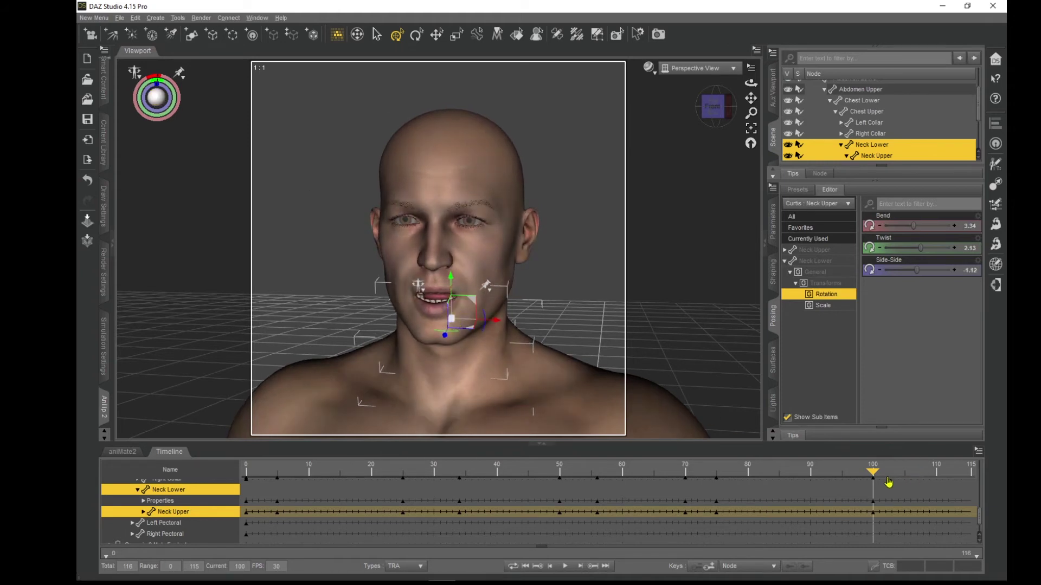
Step: Keyframe a final pose of both neck bones at frame 115 and return the playhead to frame 0
left_click_drag(870, 472, 971, 471)
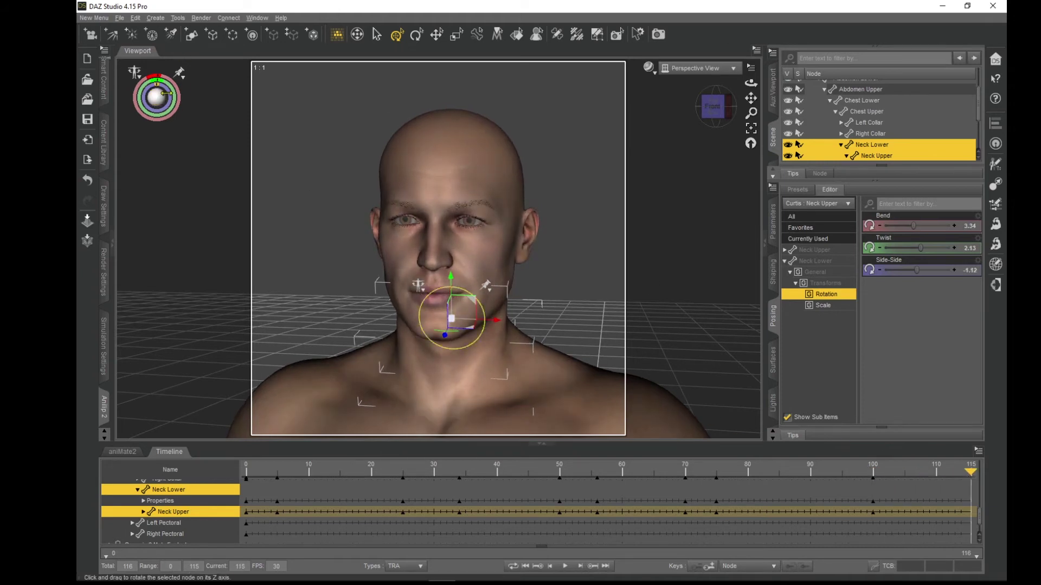
left_click(538, 566)
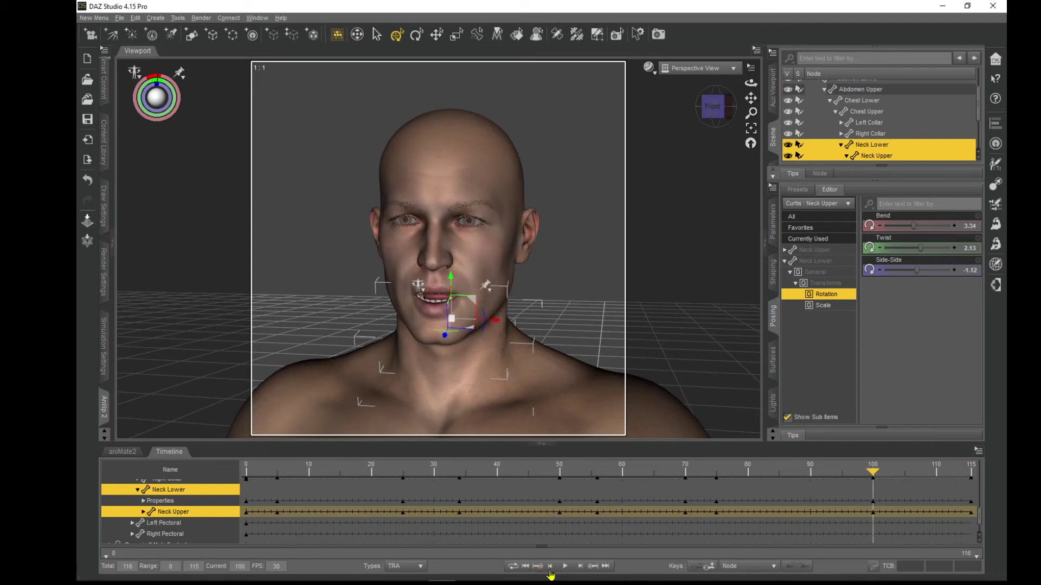
left_click(550, 567)
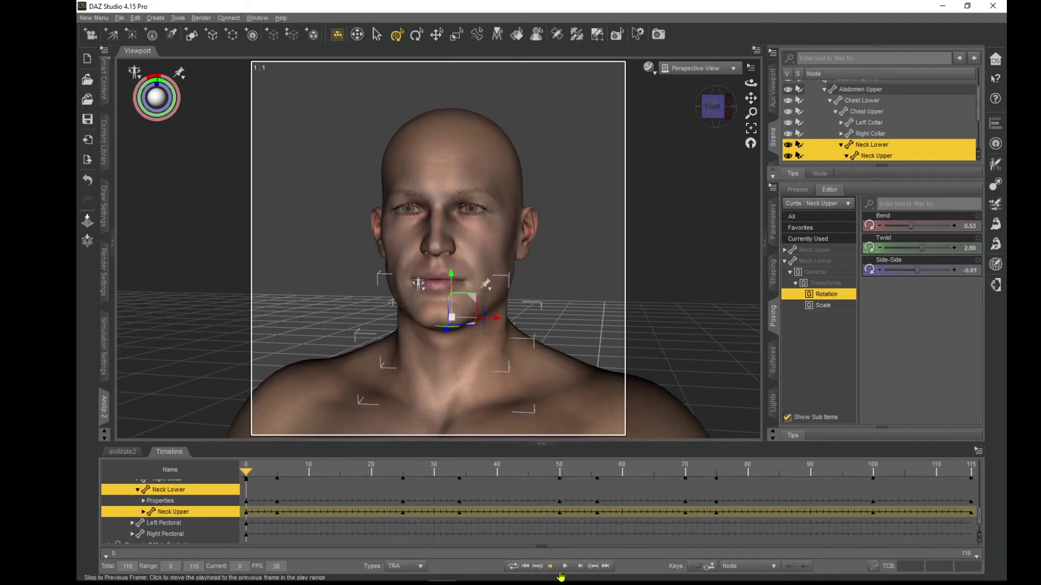
Step: Keyframe the head bone at frame 0 with about 1.6 bend, 6.9 twist and at frame 15 with about 2.2 bend, 4.0 twist, -4.0 side-side
left_click(450, 151)
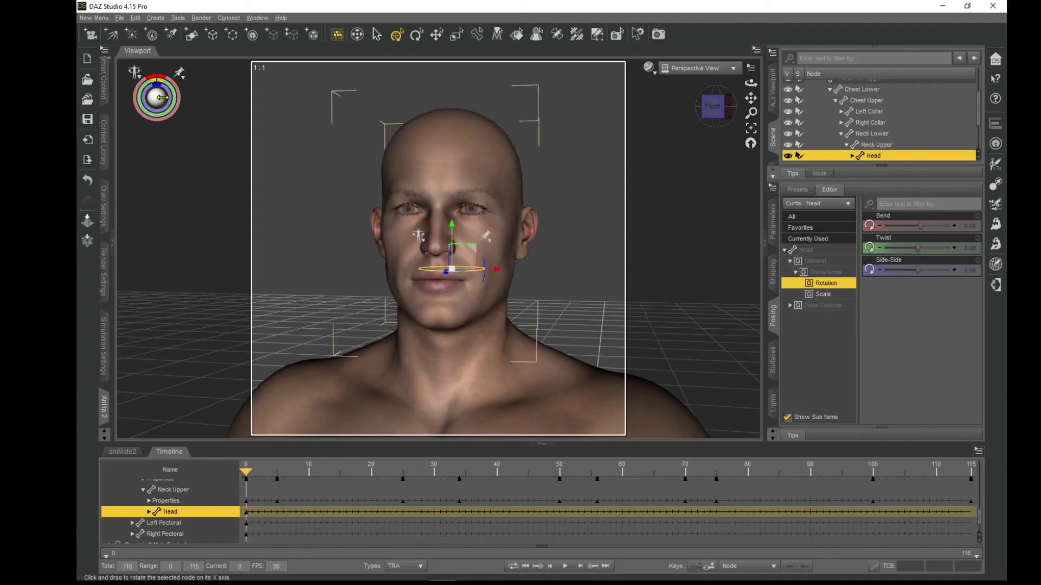
left_click_drag(157, 98, 167, 92)
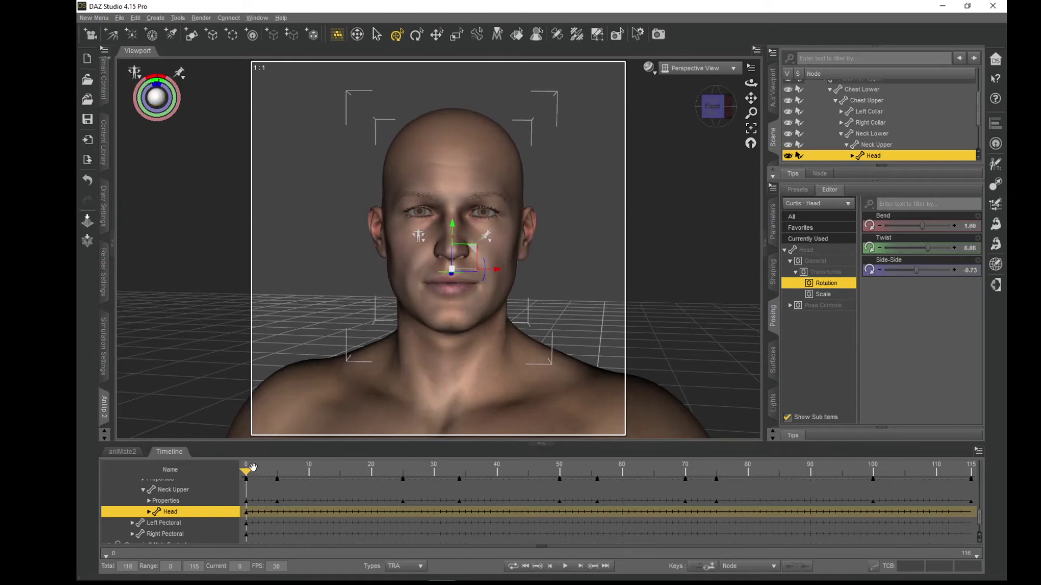
left_click_drag(247, 473, 335, 491)
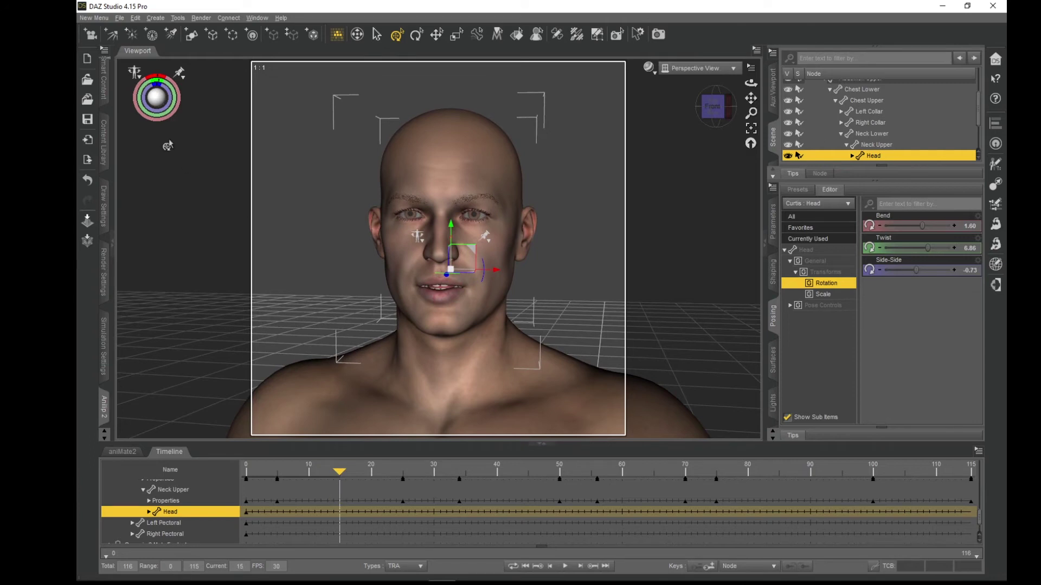
left_click_drag(155, 96, 149, 95)
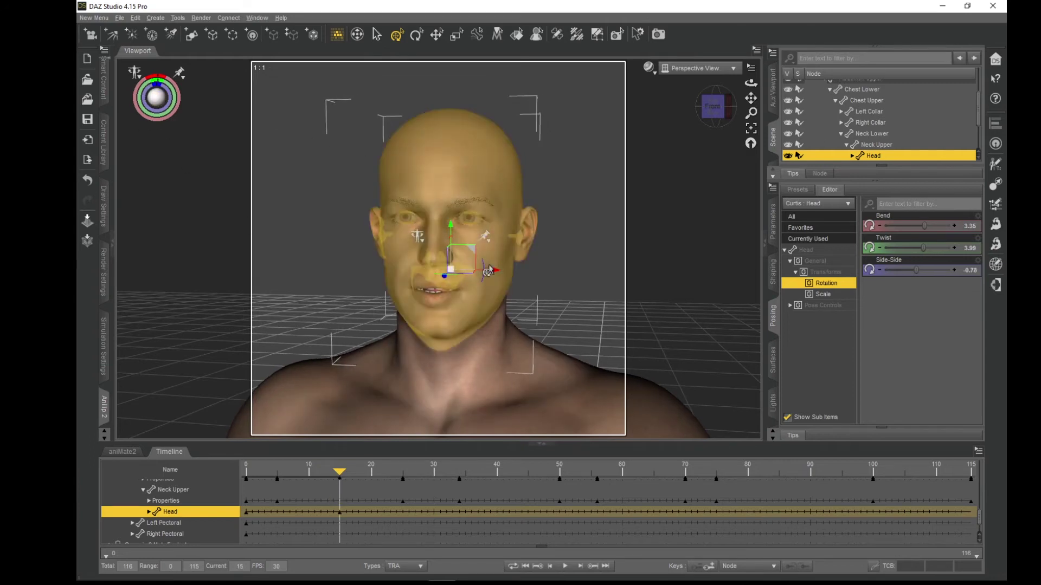
left_click_drag(156, 77, 160, 82)
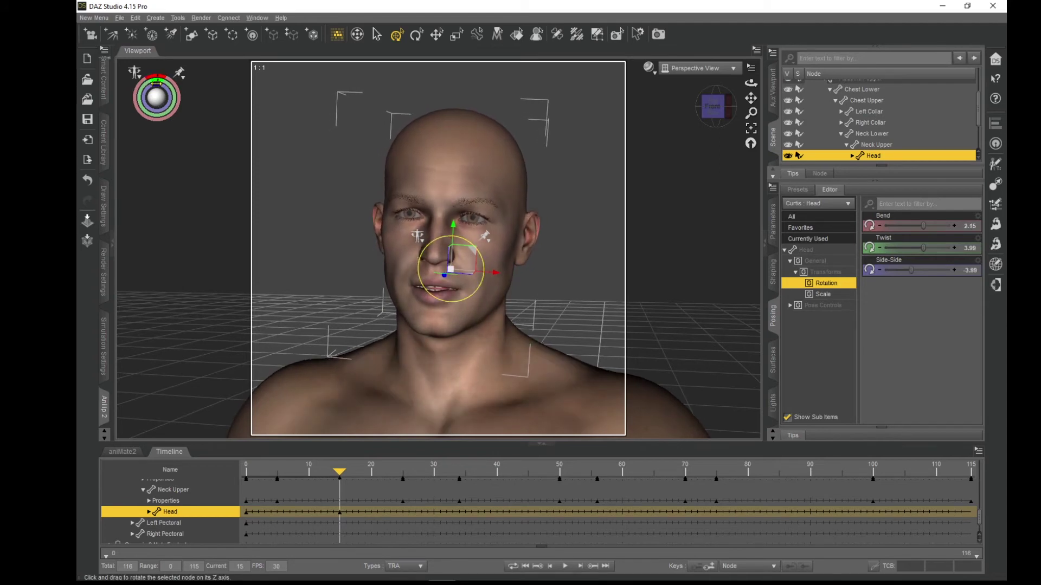
Step: Keyframe the head at frame 31 with about 1.5 bend, 4.9 twist and at frame 45 with about 0.4 bend, 4.9 twist, 0.1 side-side
left_click_drag(349, 478, 440, 477)
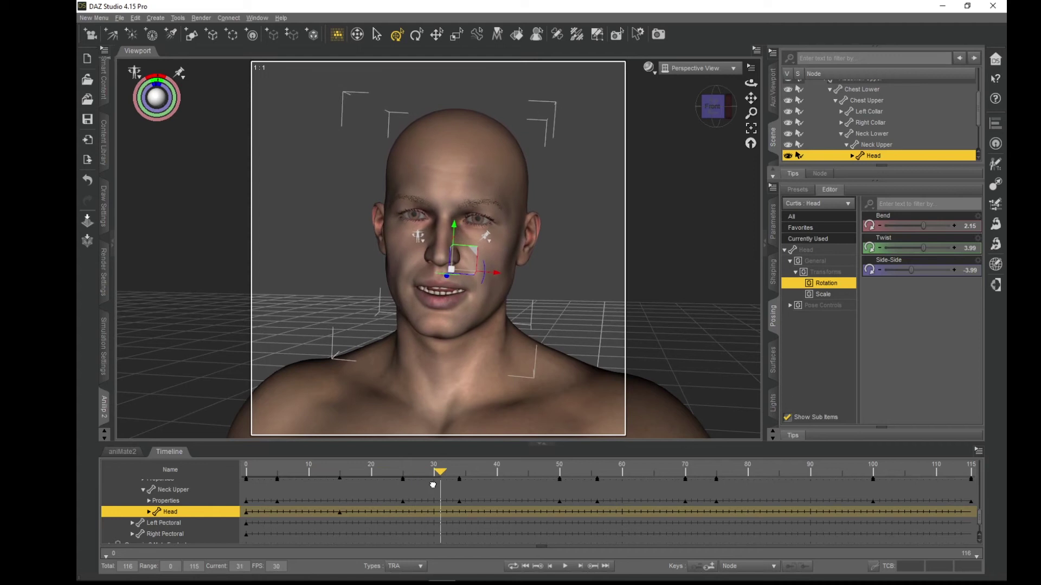
left_click_drag(156, 80, 153, 76)
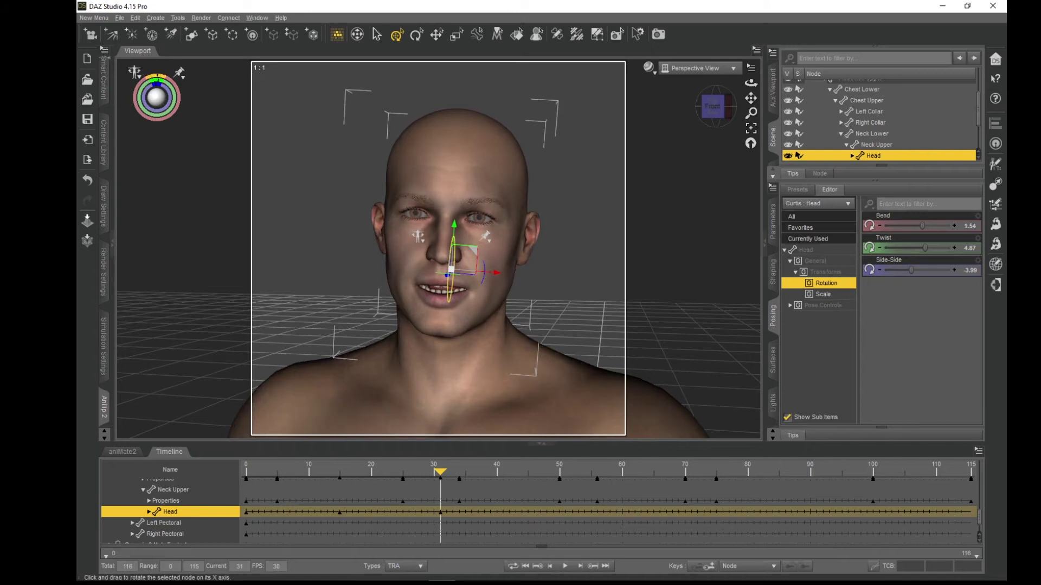
left_click_drag(541, 470, 528, 471)
left_click_drag(483, 283, 484, 283)
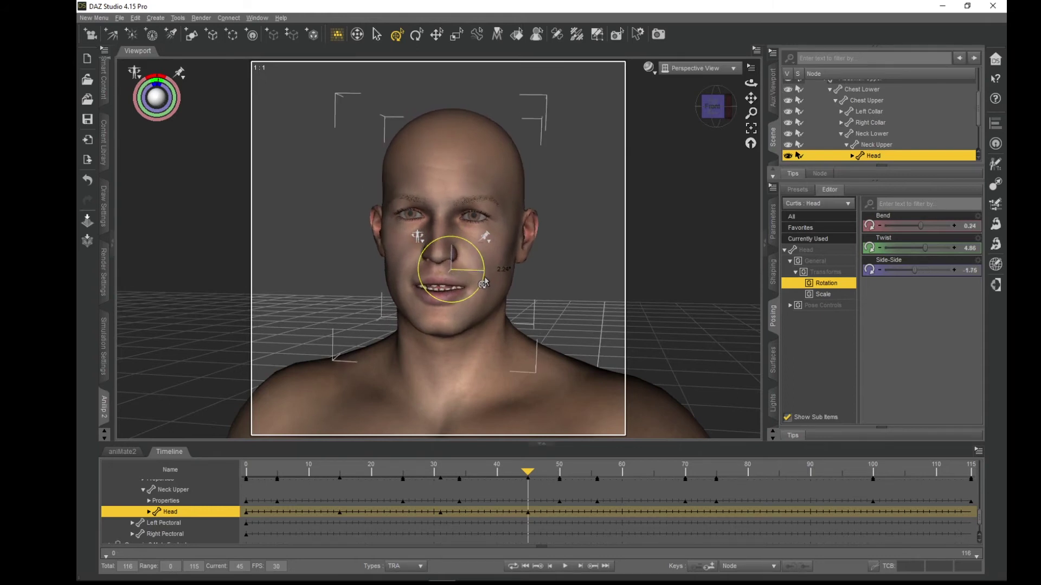
left_click_drag(483, 283, 484, 282)
Step: Keyframe the head at frame 64 with about 2.4 bend, 11.1 twist, at frame 81, and at frame 88 with about 4.4 bend, 2.5 twist
left_click_drag(550, 471, 640, 474)
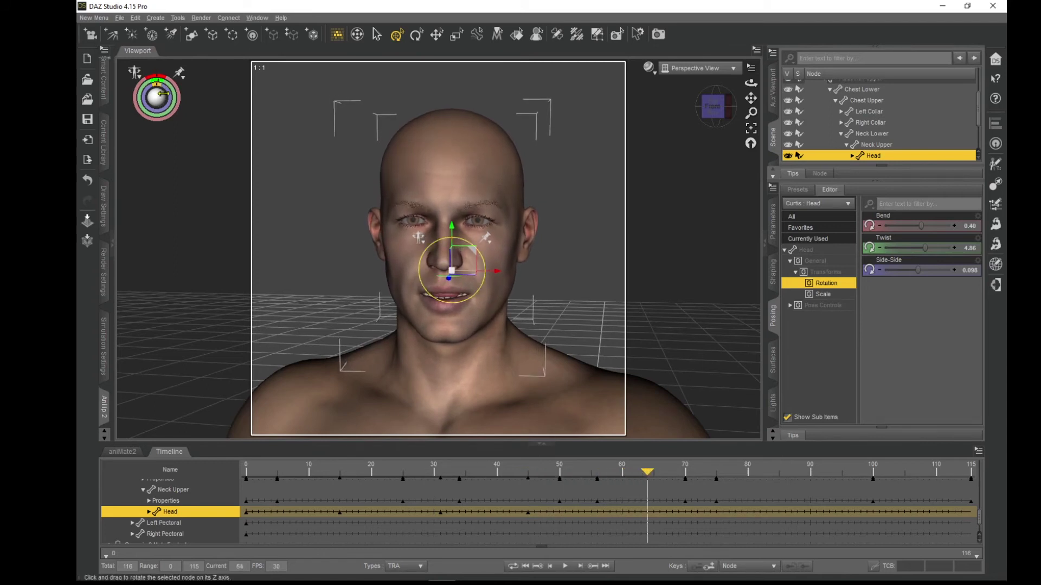
left_click_drag(156, 96, 168, 92)
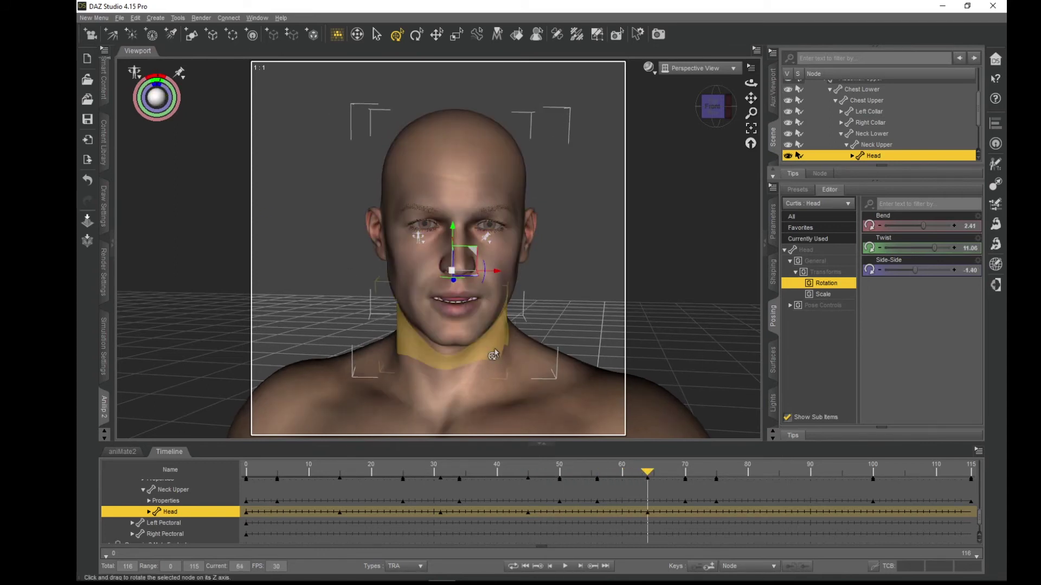
left_click_drag(648, 473, 747, 481)
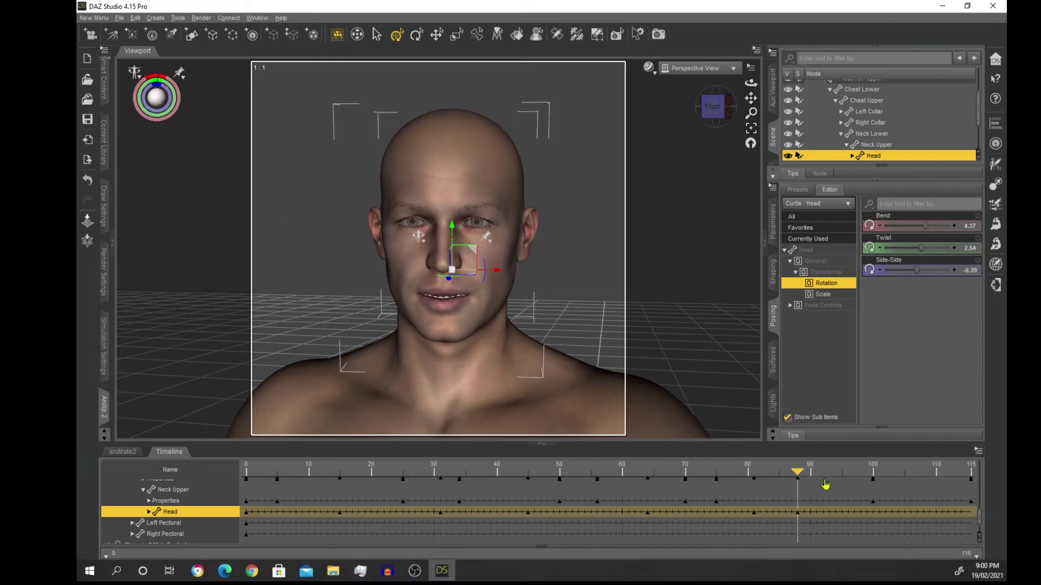
Step: Keyframe the head at frame 100 with about -1.2 bend, -1.4 twist, 1.1 side-side and at frame 109 with about 4.1 side-side
left_click_drag(797, 471, 865, 470)
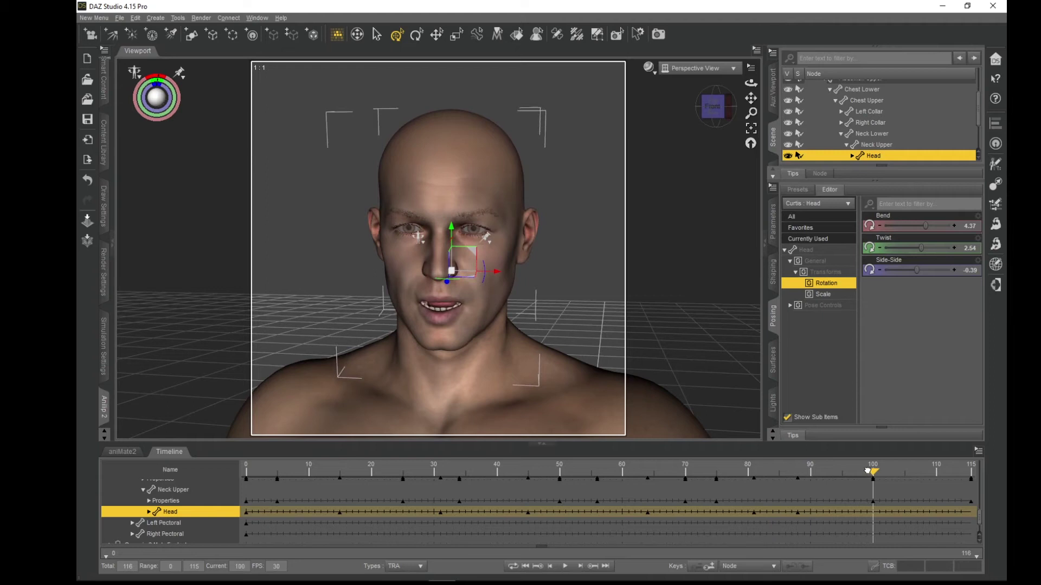
left_click_drag(156, 96, 157, 96)
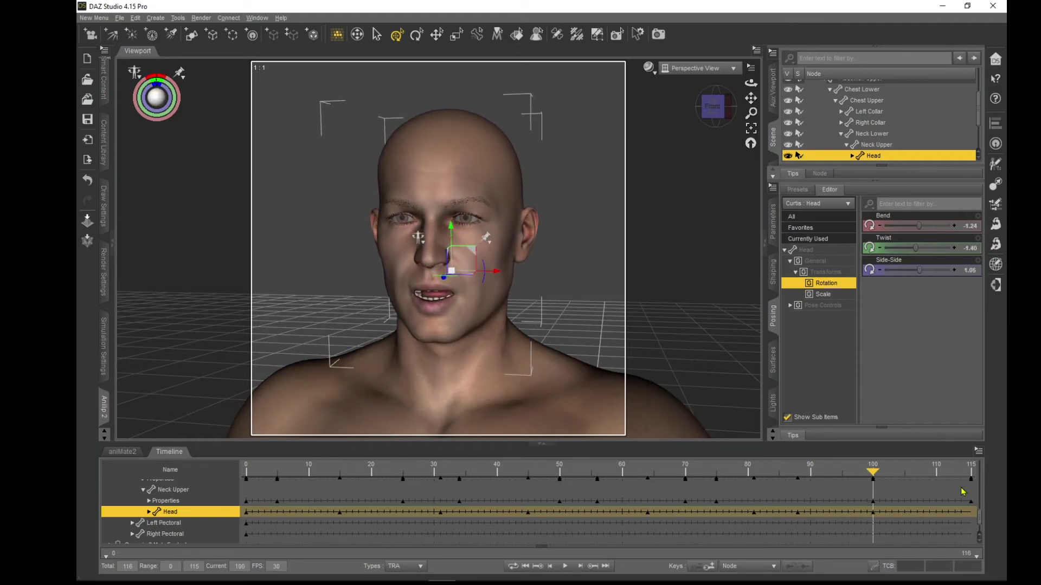
left_click_drag(876, 468, 930, 470)
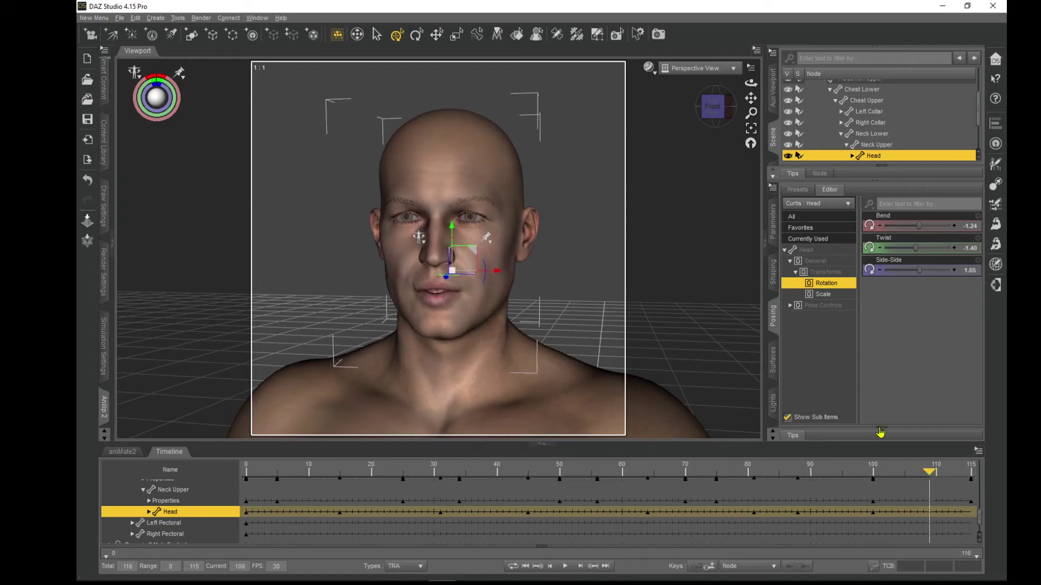
left_click_drag(154, 85, 160, 86)
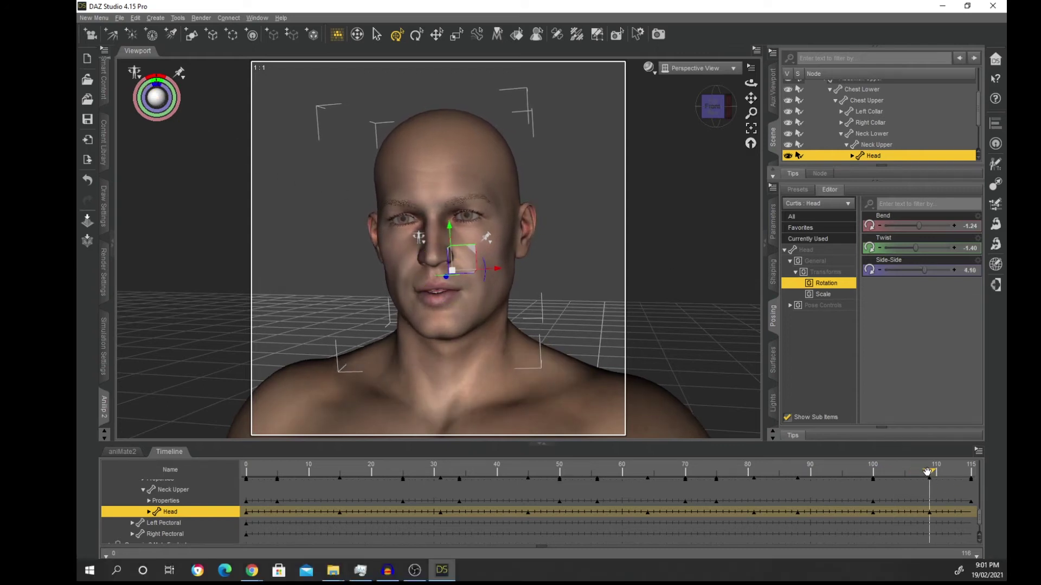
Step: Keyframe the head's final pose at frame 115 with about -2.7 bend, 4.3 twist and return the playhead to frame 0
left_click_drag(929, 471, 971, 471)
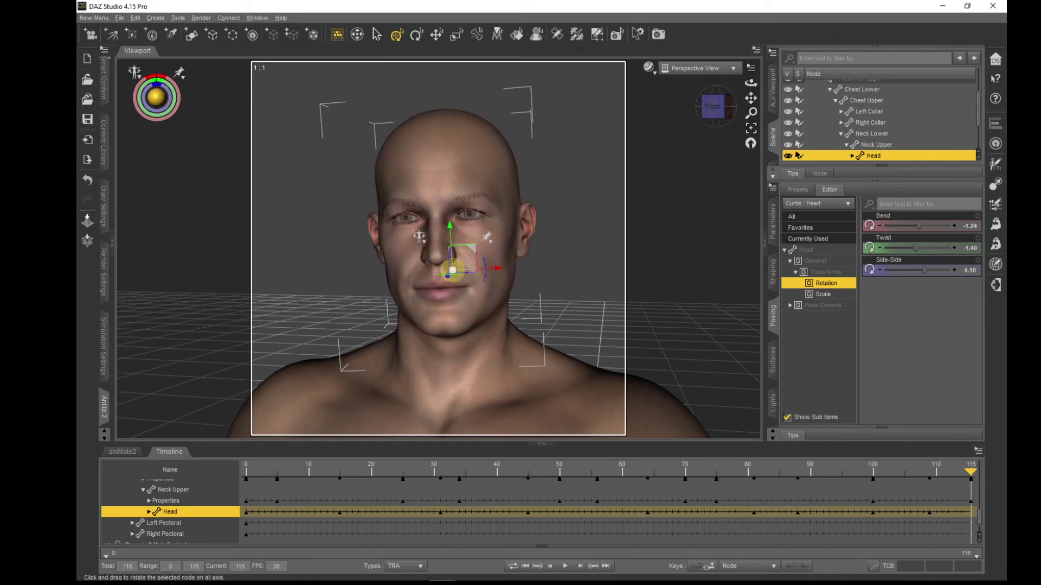
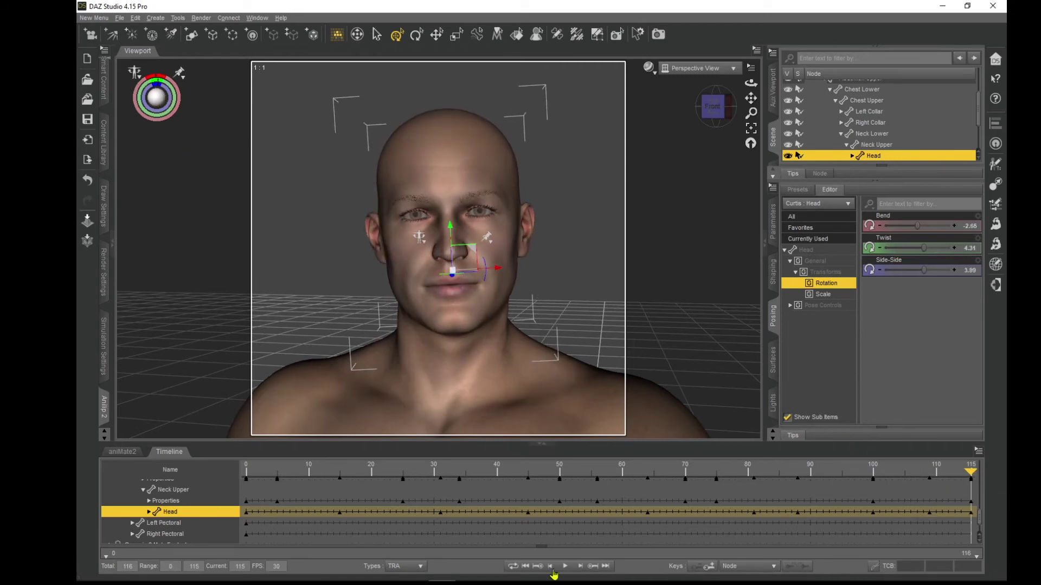
left_click(538, 566)
left_click(526, 566)
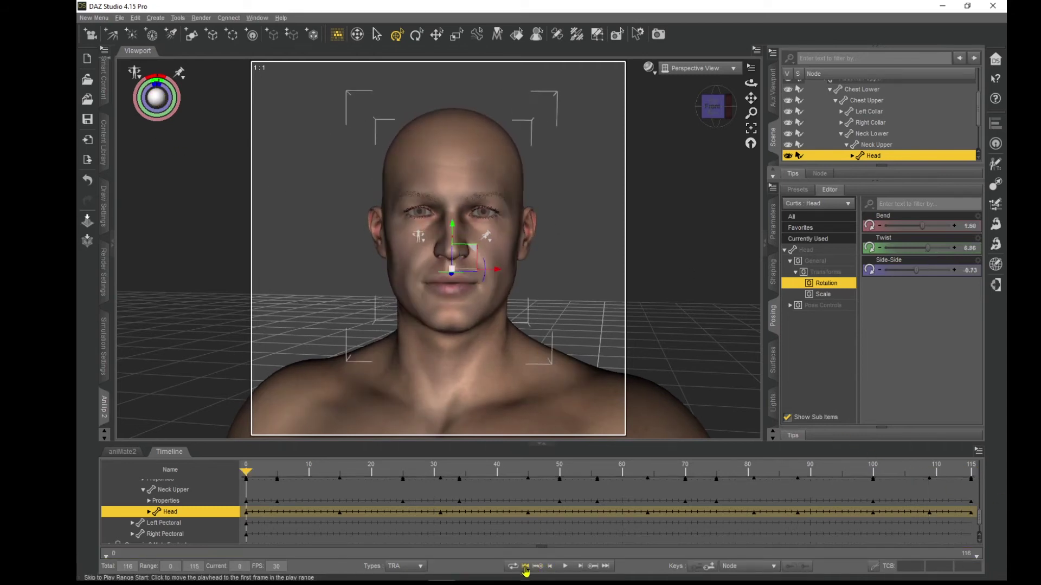
Step: Play the animation to review the head movement, stop it and rewind to frame 0
left_click(565, 567)
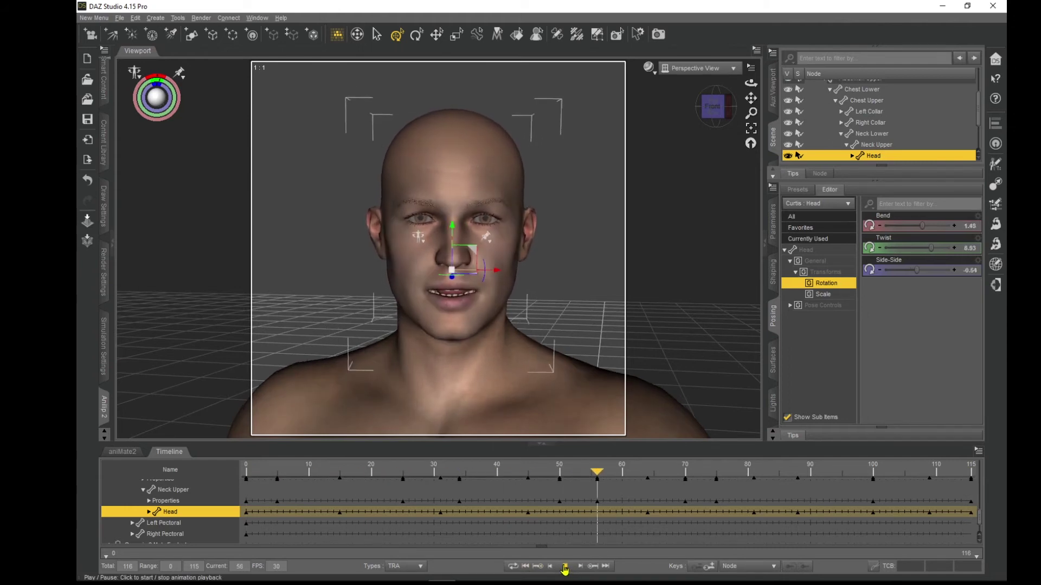
left_click(564, 567)
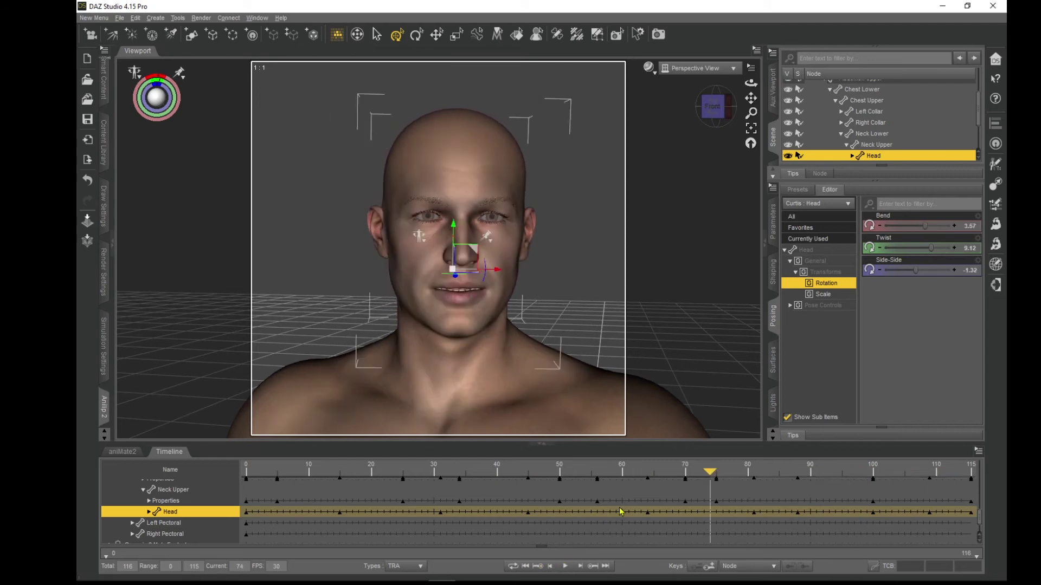
left_click(526, 566)
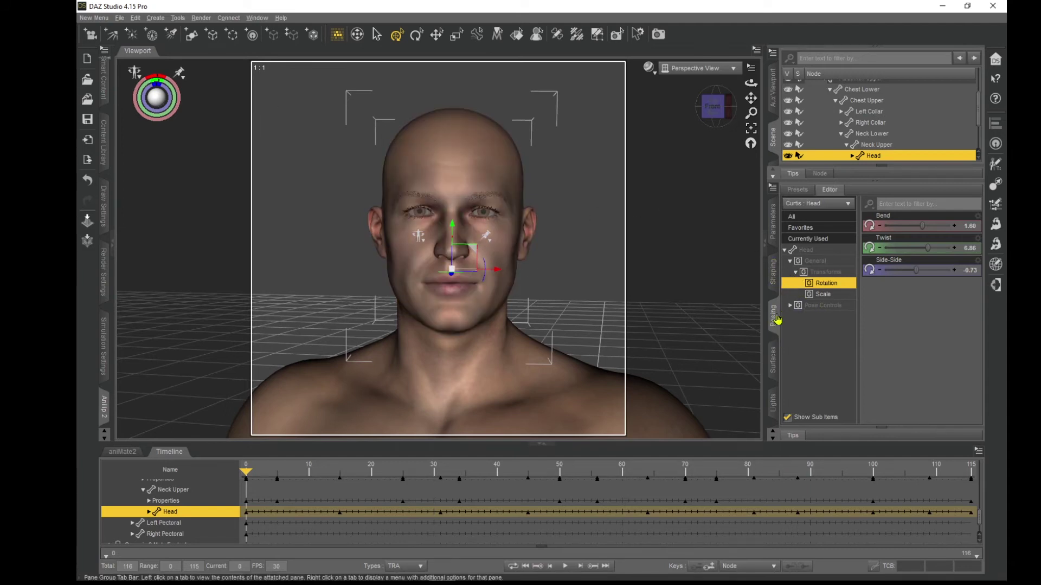
Step: Open the head's Eyes pose controls and test Eyes Closed up to 125% at frame 0, returning it to 0%
left_click(790, 306)
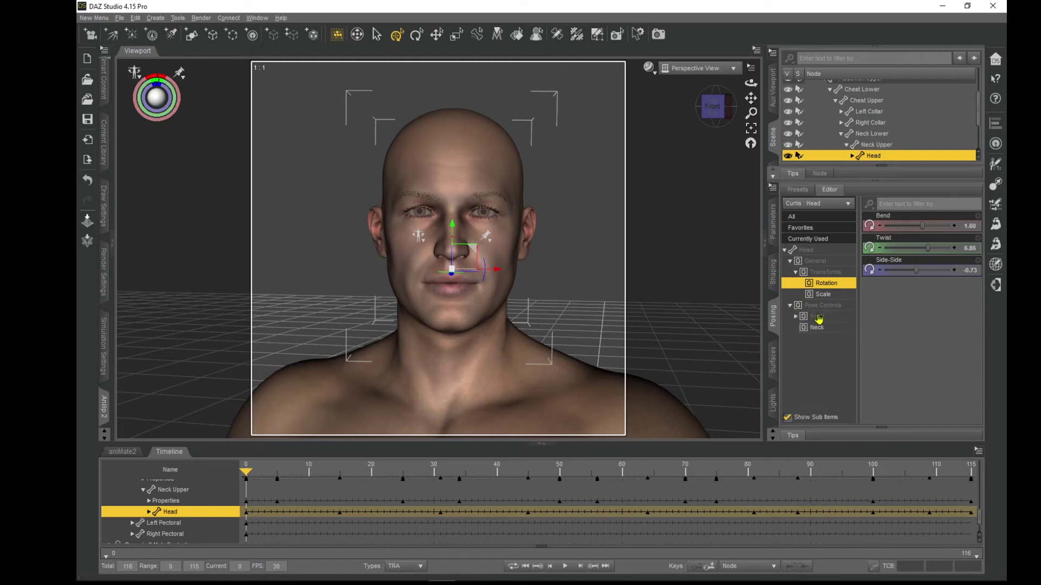
left_click(818, 317)
left_click(795, 317)
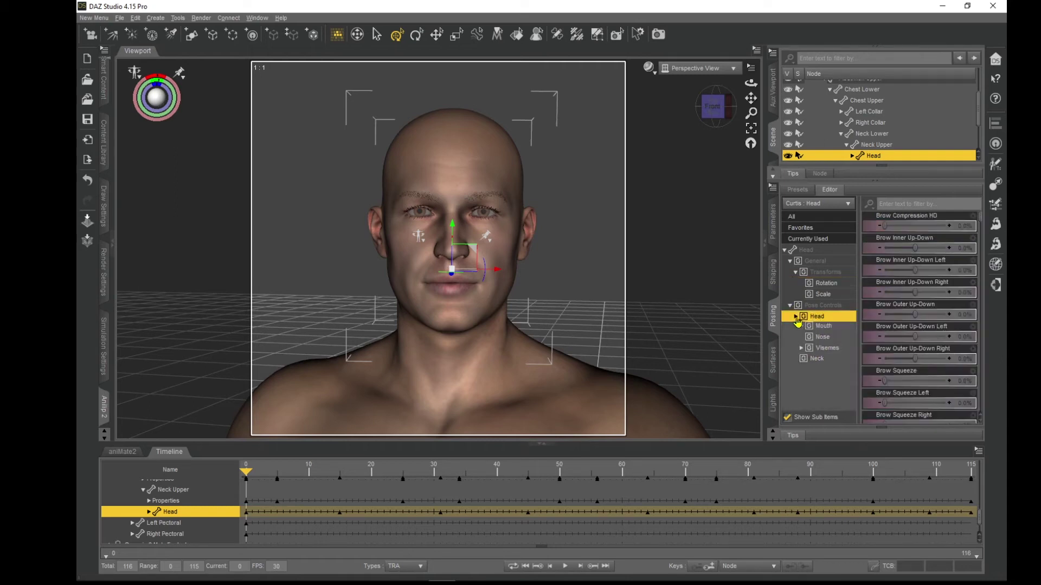
left_click(822, 362)
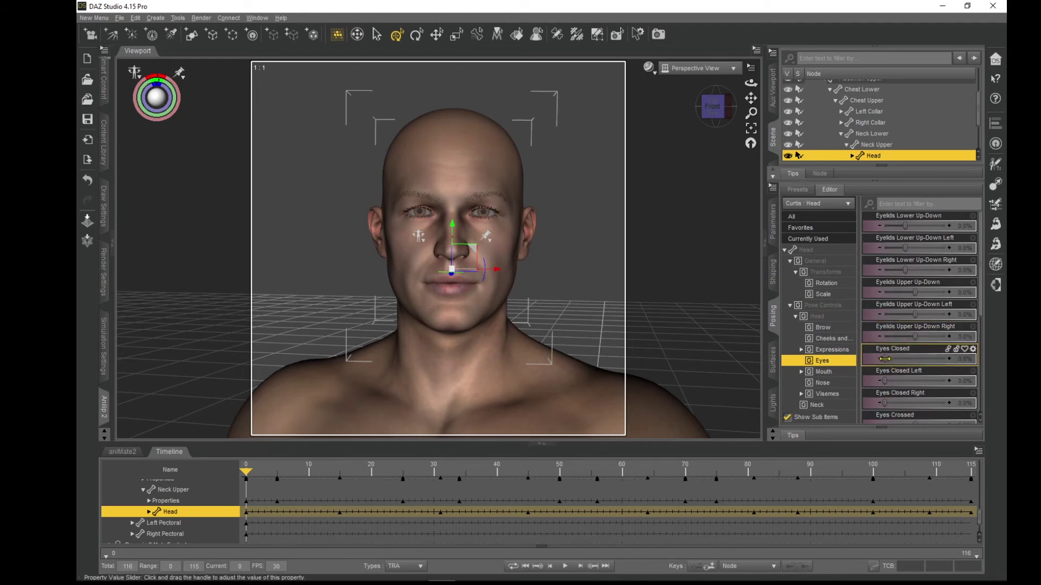
left_click_drag(884, 359, 976, 365)
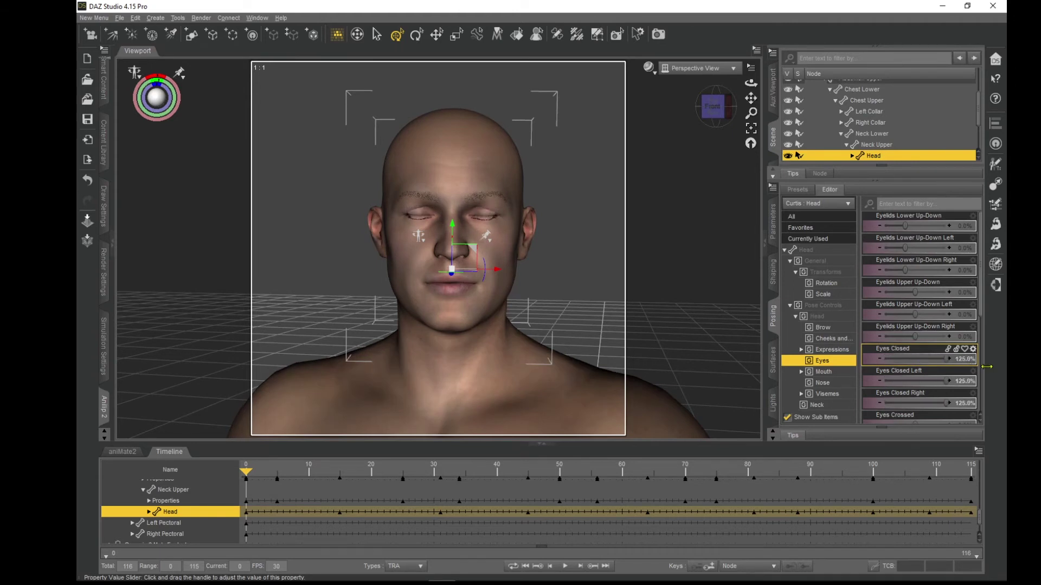
left_click_drag(952, 369, 873, 372)
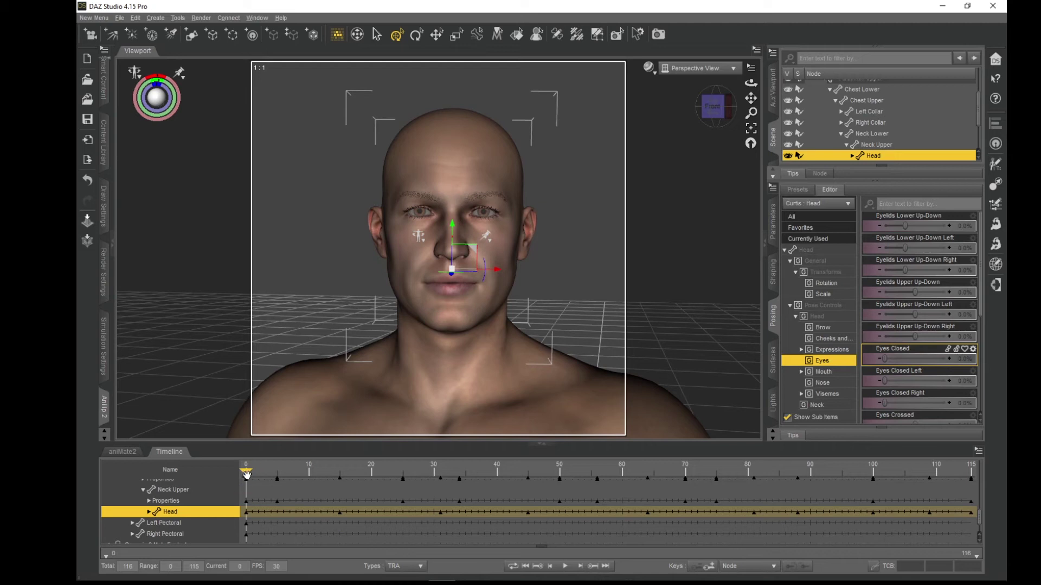
Step: Keyframe a blink with Eyes Closed at 0% on frame 10, about 81% on frame 13 and 0% on frame 16
left_click_drag(247, 473, 302, 472)
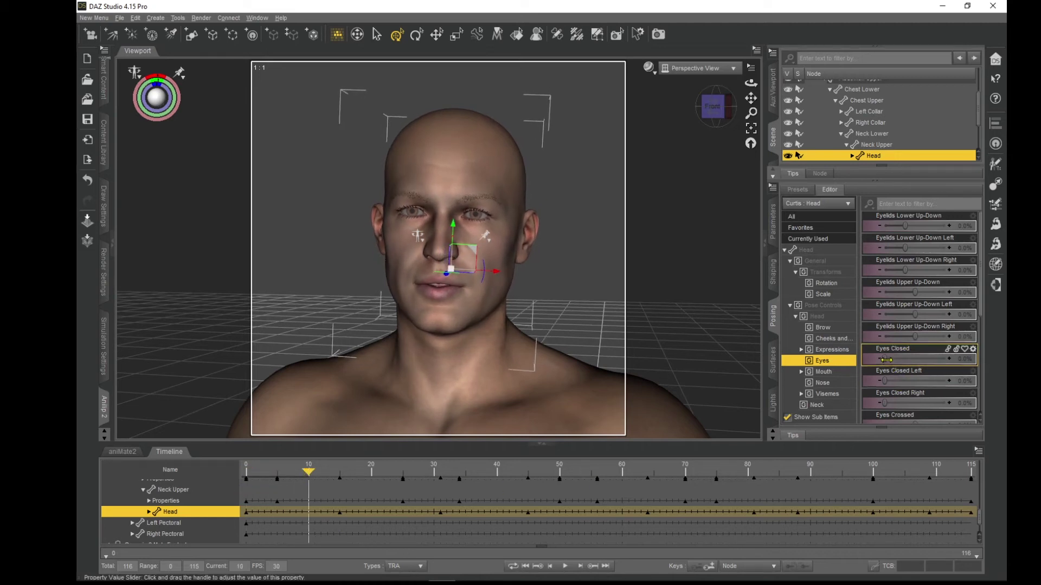
mouse_move(885, 359)
left_mouse_down()
mouse_move(900, 360)
mouse_move(876, 359)
left_mouse_up()
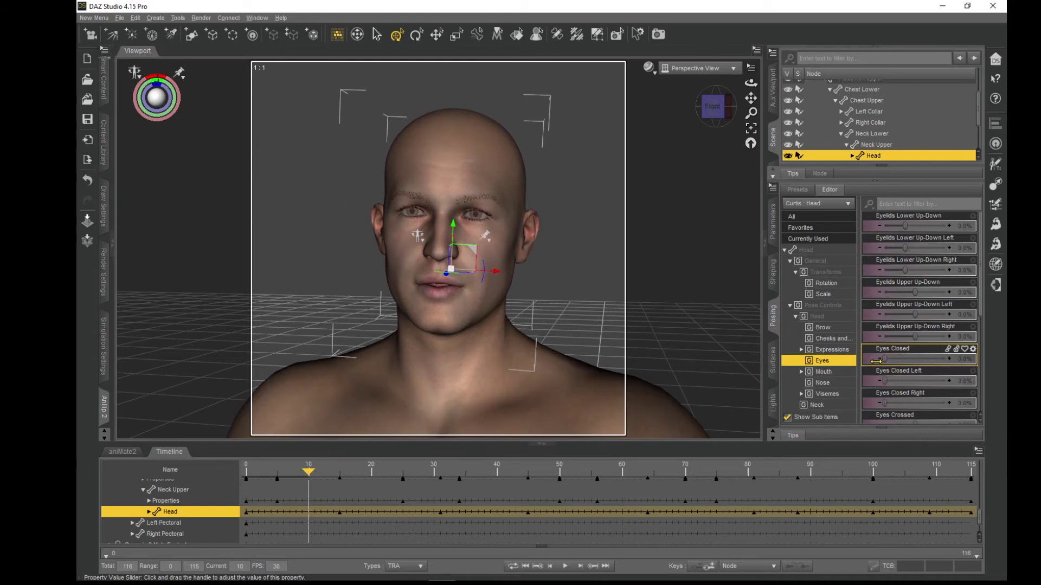
left_click(580, 568)
left_click(579, 567)
left_click(580, 567)
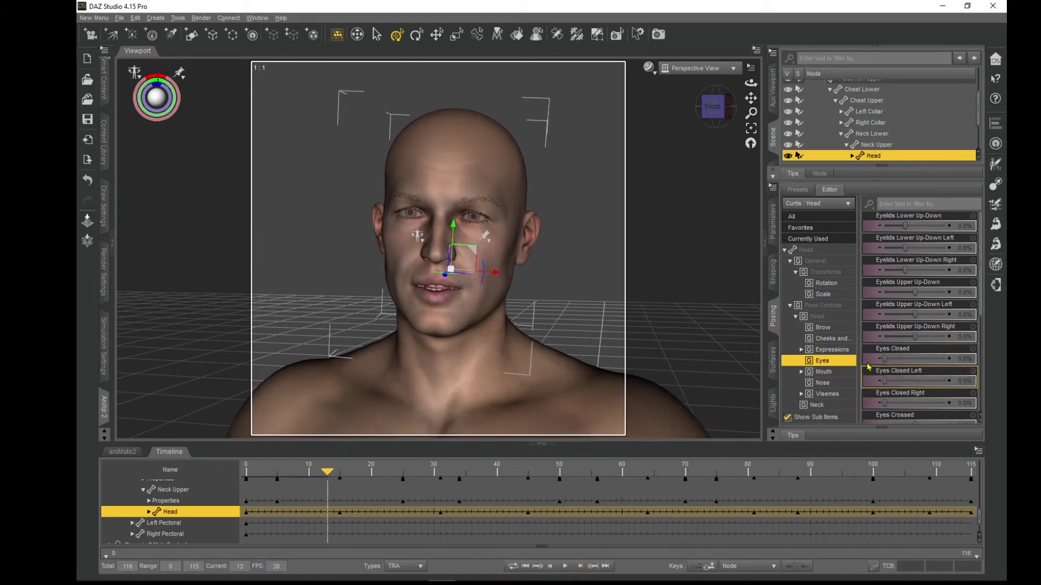
left_click_drag(884, 360, 919, 357)
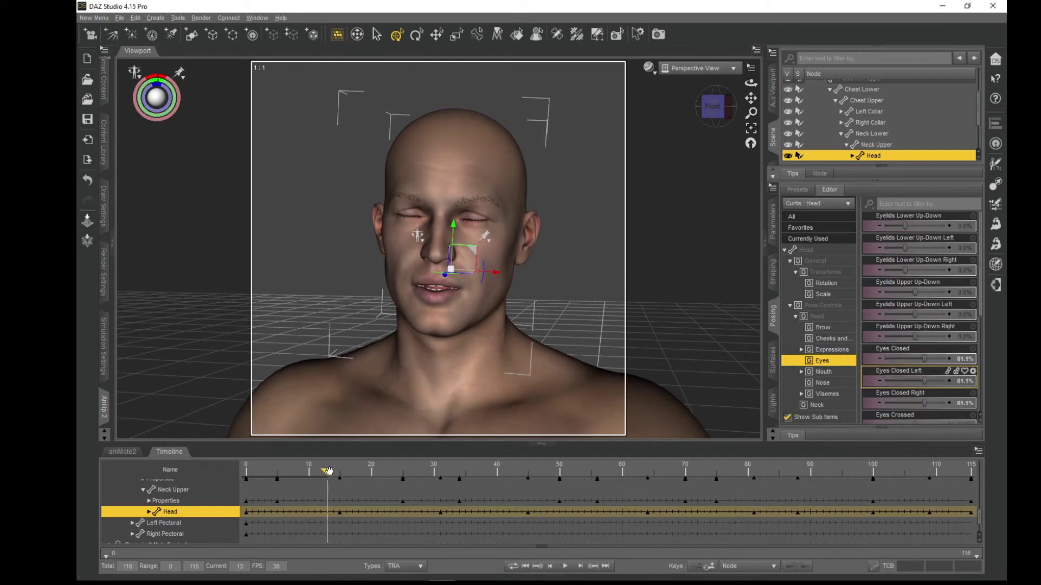
left_click(580, 567)
left_click(579, 568)
left_click(580, 567)
left_click_drag(925, 360, 870, 362)
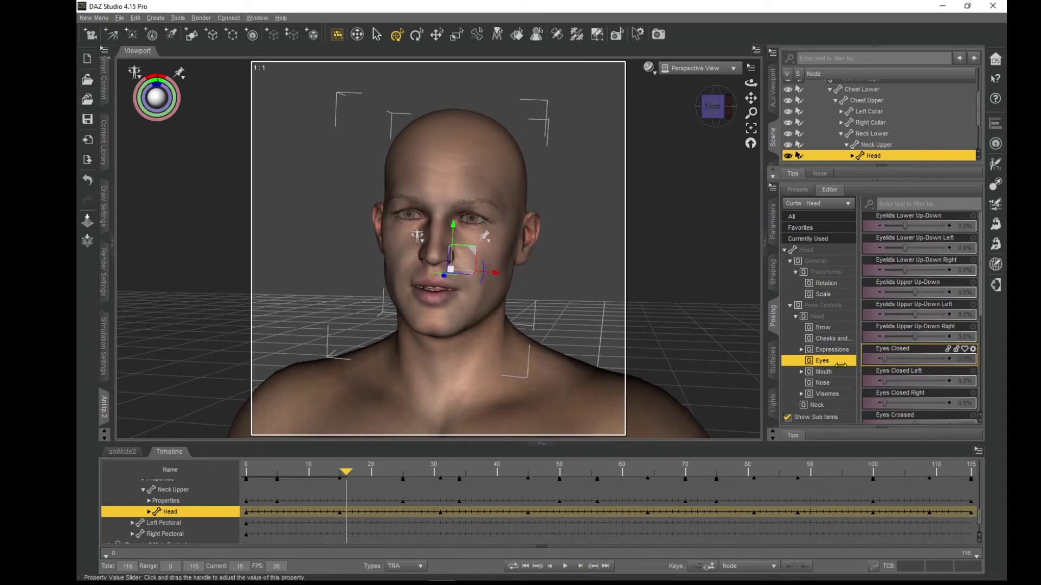
Step: Keyframe a second blink with Eyes Closed at 0% on frame 61, about 80% on frame 64 and 0% on frame 67
left_click(622, 475)
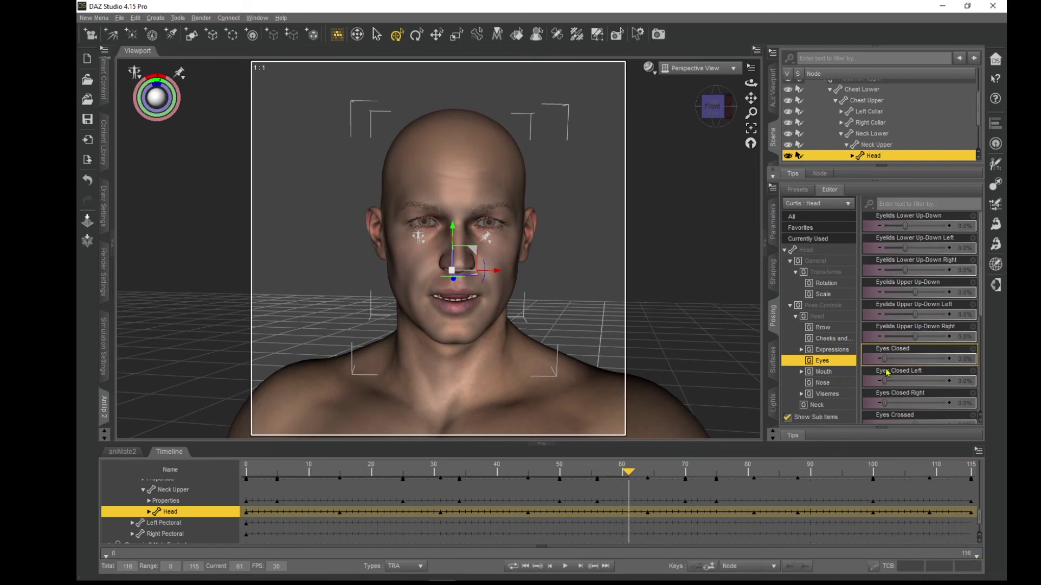
mouse_move(884, 359)
left_mouse_down()
mouse_move(893, 359)
mouse_move(871, 360)
left_mouse_up()
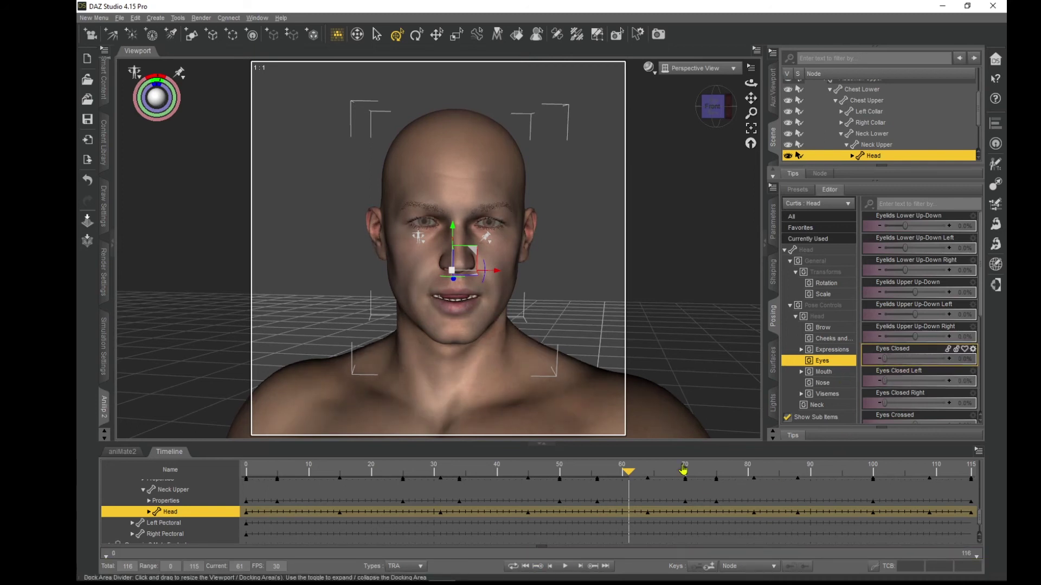
left_click(581, 566)
left_click(582, 567)
left_click(581, 567)
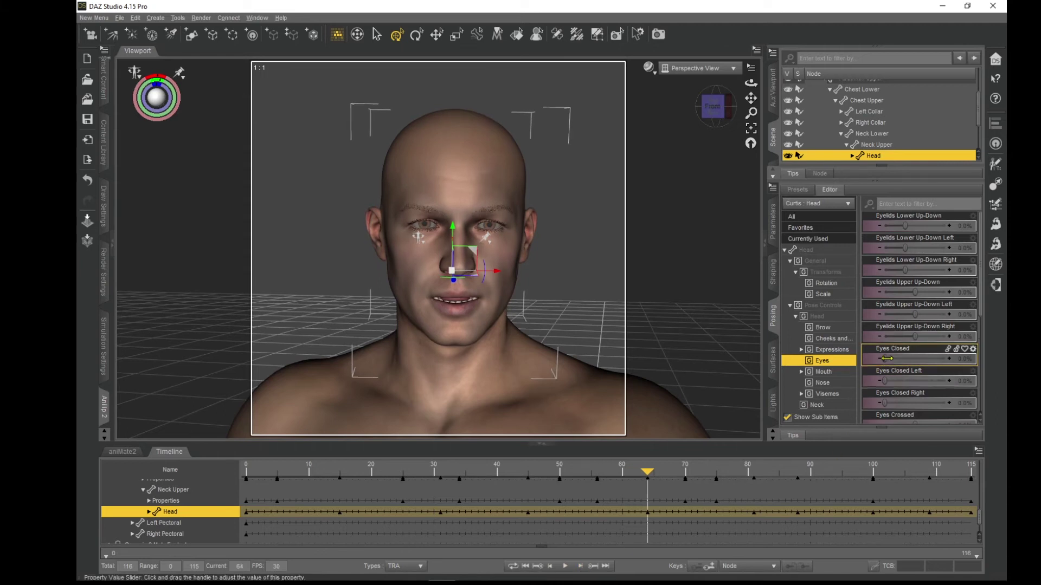
left_click_drag(887, 359, 924, 358)
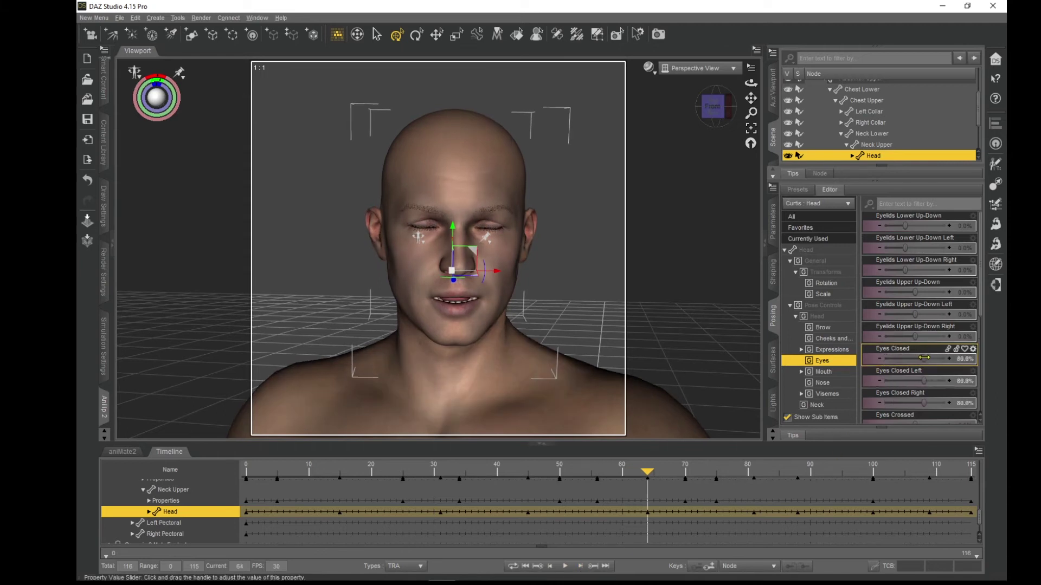
left_click(580, 567)
left_click(580, 566)
left_click(580, 567)
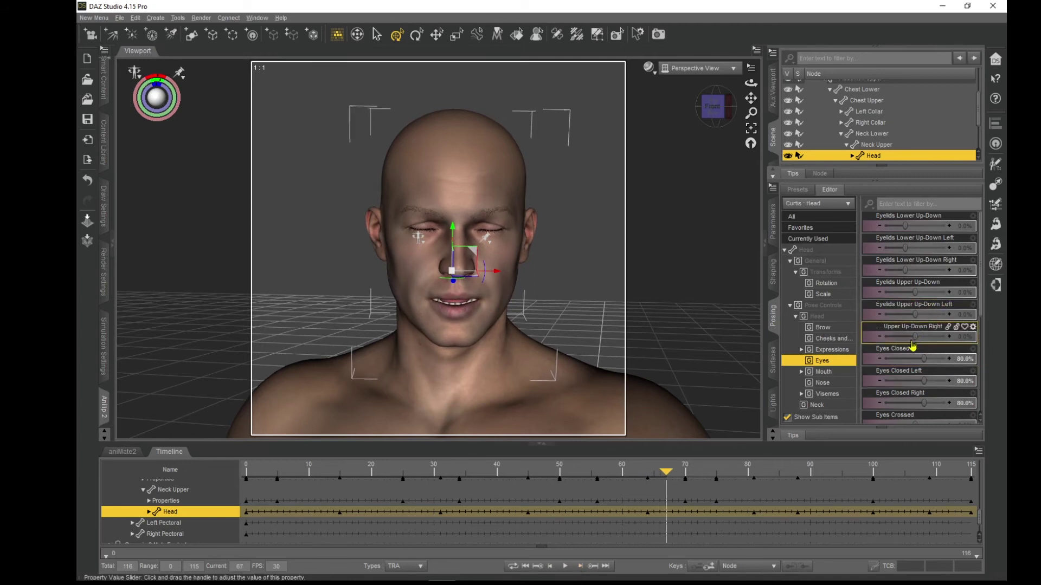
left_click_drag(924, 358, 884, 358)
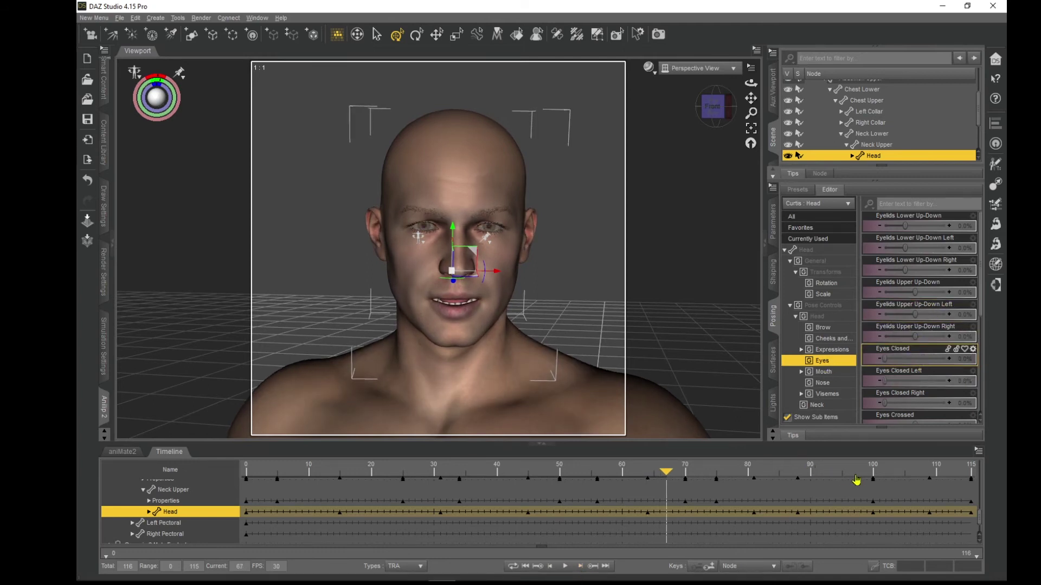
Step: Keyframe a third blink with Eyes Closed at 0% on frame 102, about 79% on frame 105 and 0% on frame 108
left_click(884, 479)
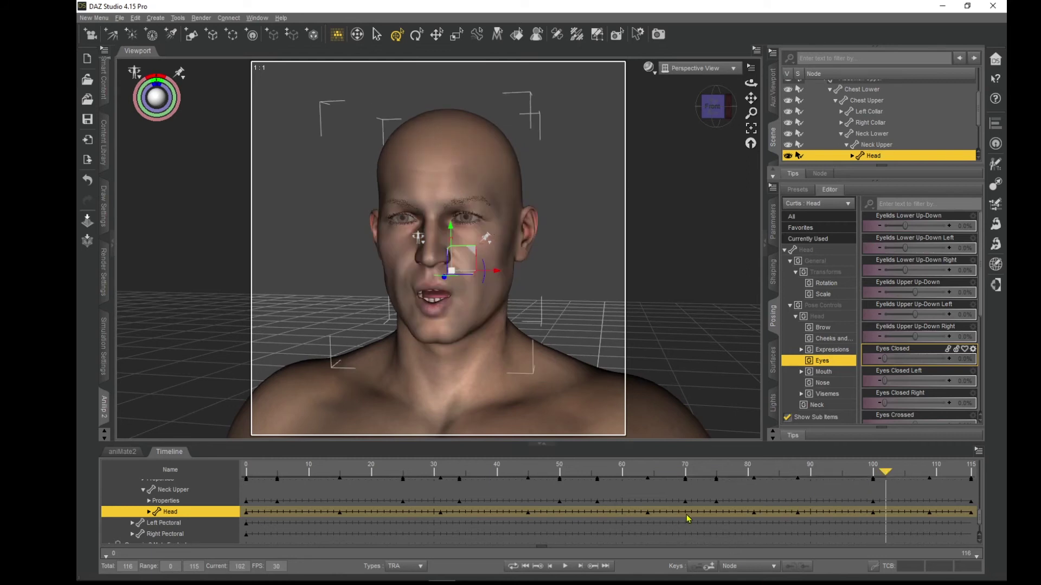
mouse_move(884, 358)
left_mouse_down()
mouse_move(927, 359)
mouse_move(870, 364)
left_mouse_up()
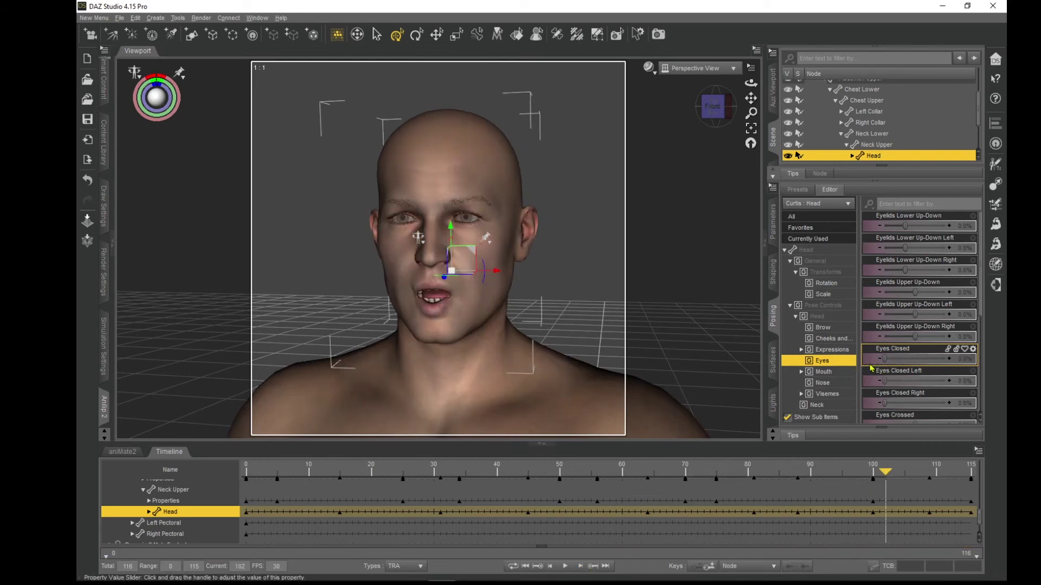
left_click(581, 567)
left_click(581, 567)
left_click(581, 566)
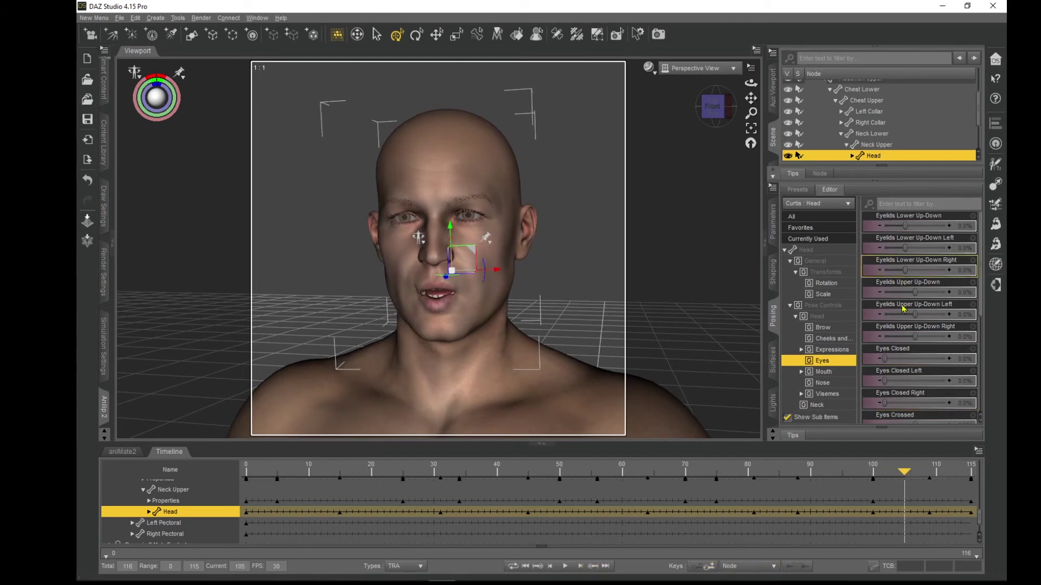
left_click_drag(885, 358, 923, 358)
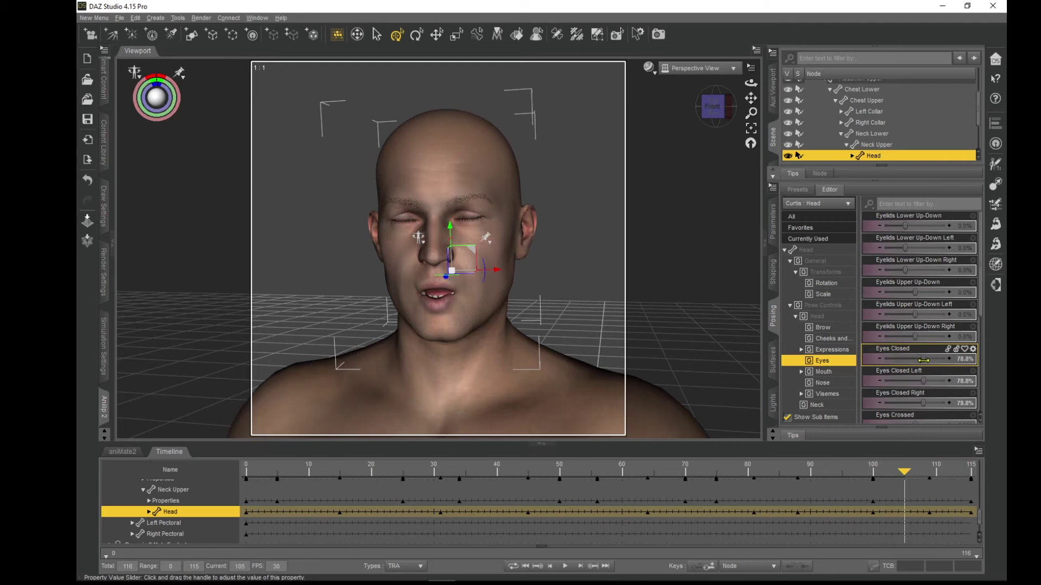
left_click(581, 567)
left_click(581, 566)
left_click(581, 566)
left_click_drag(924, 359, 860, 362)
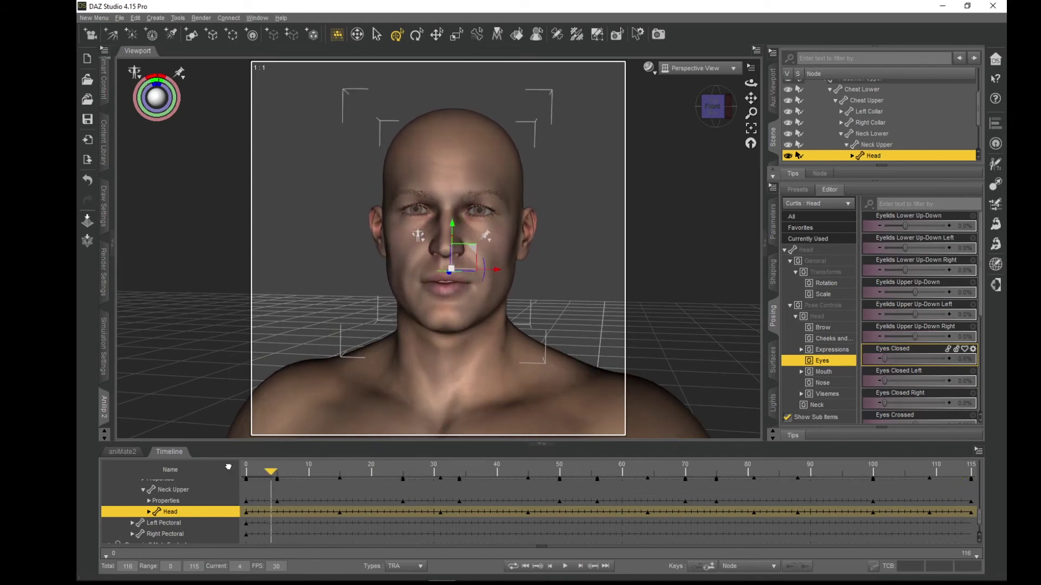
Step: Play the animation to review the blinks, and return the playhead to frame 0
left_click(565, 567)
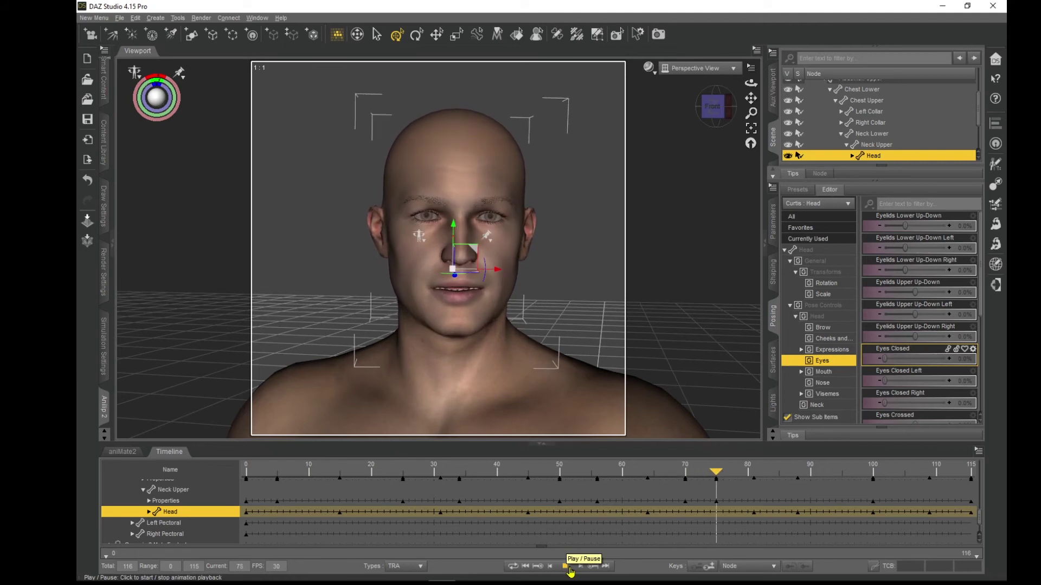
left_click_drag(944, 472, 216, 488)
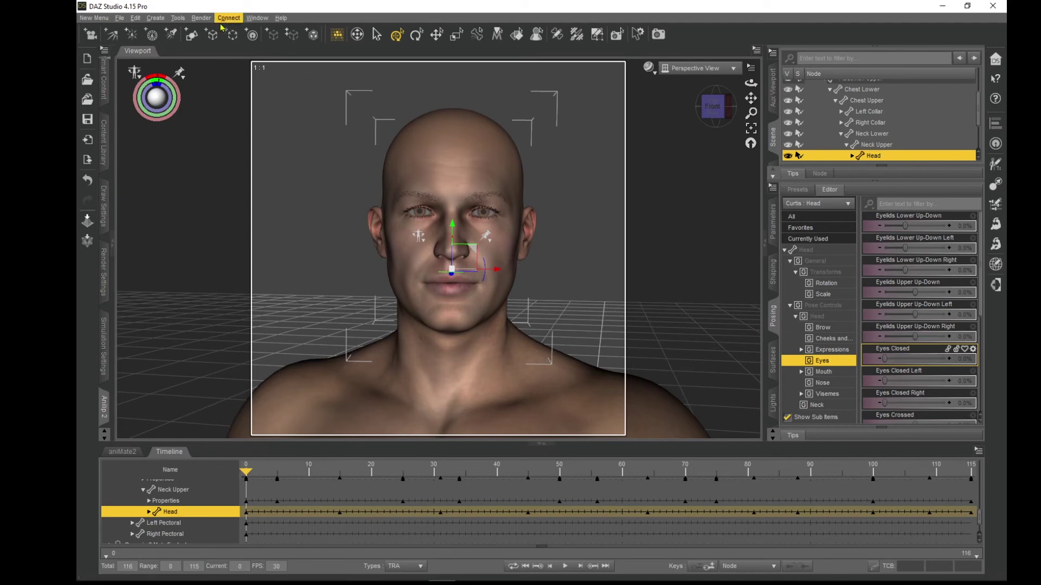
Step: Create a new camera that copies the active perspective view, and look through it in the viewport
left_click(155, 19)
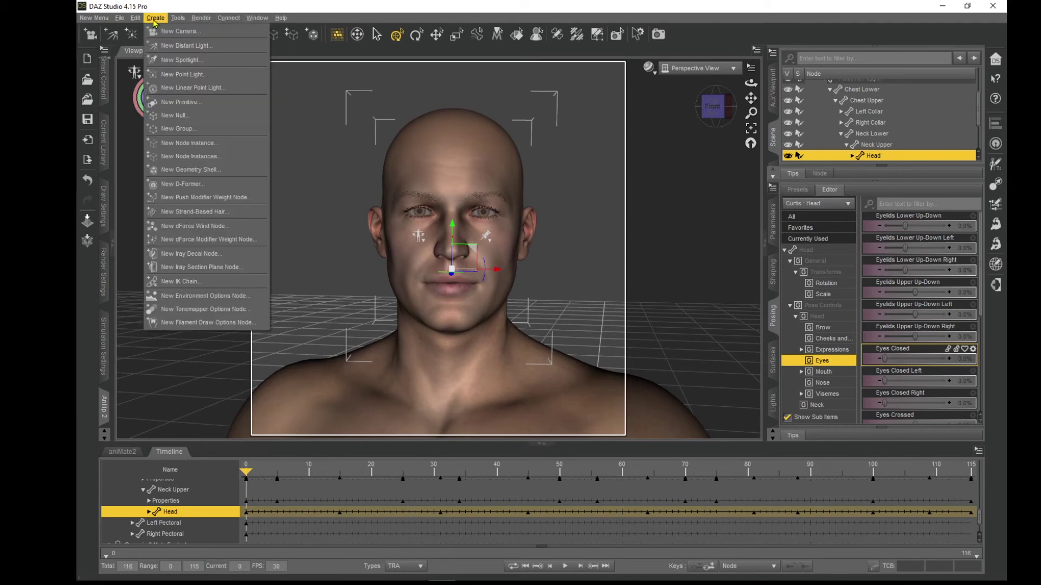
left_click(168, 31)
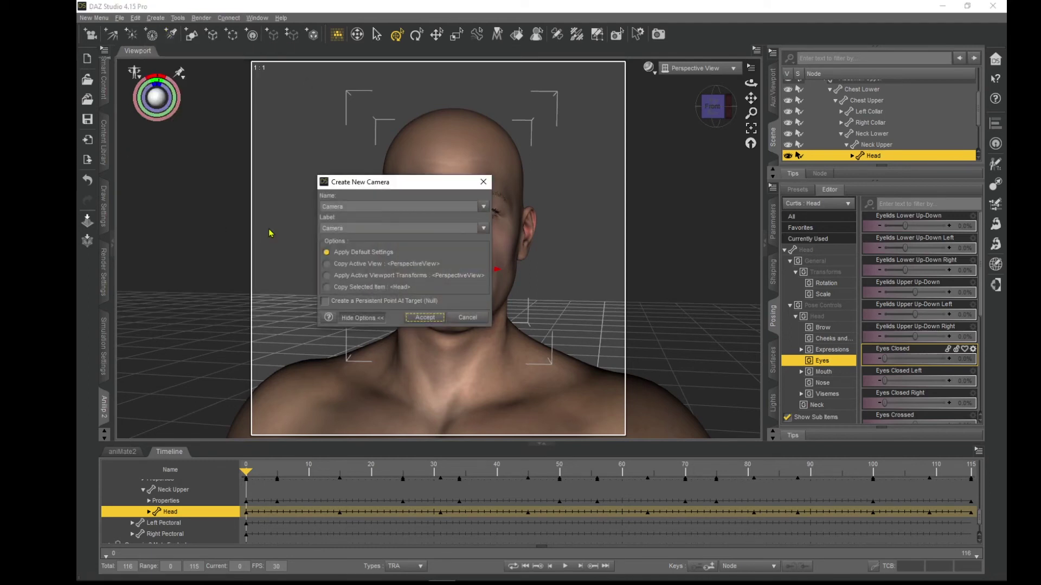
left_click(327, 266)
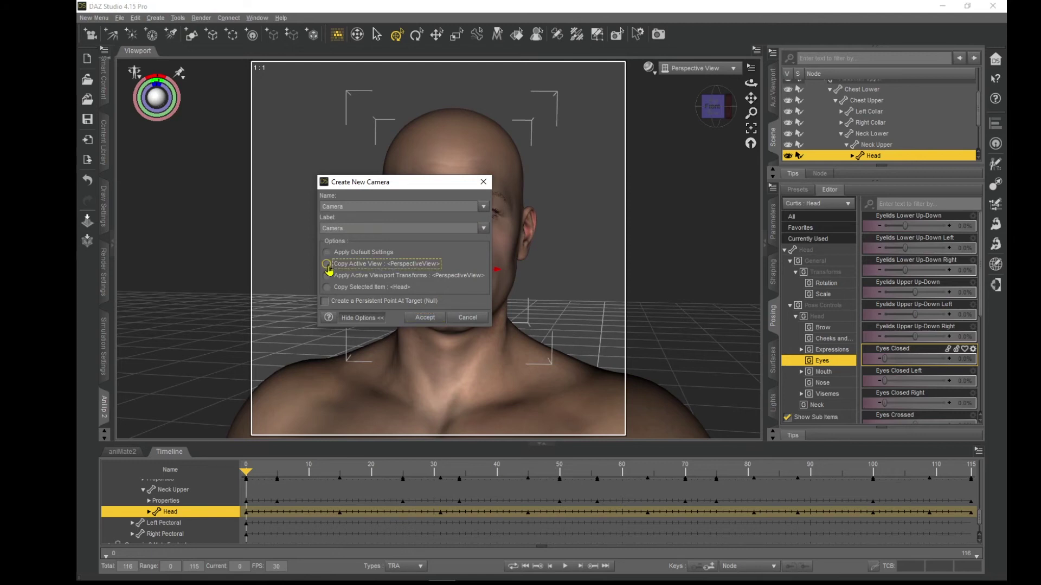
left_click(424, 318)
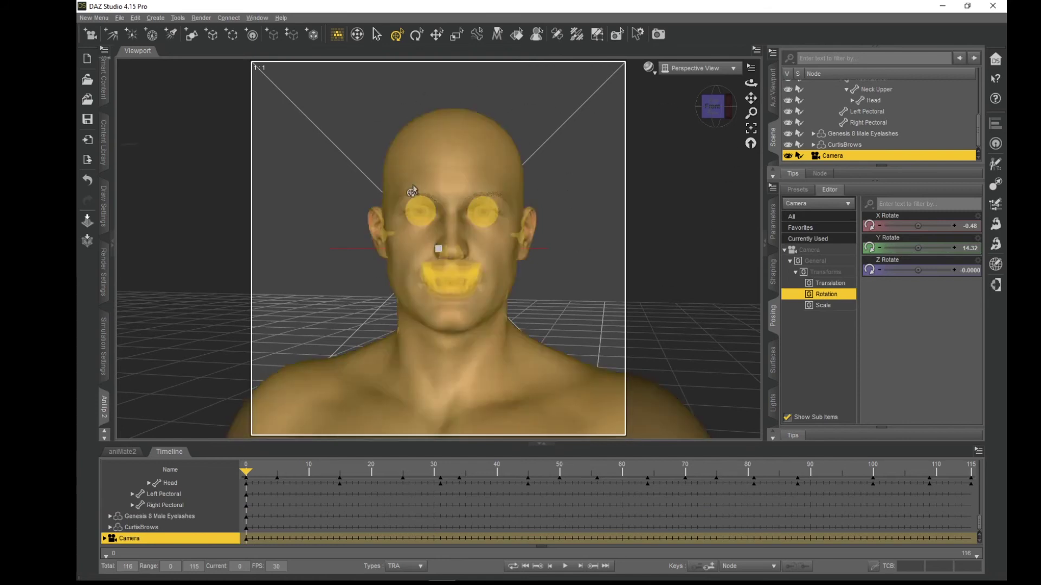
left_click(732, 70)
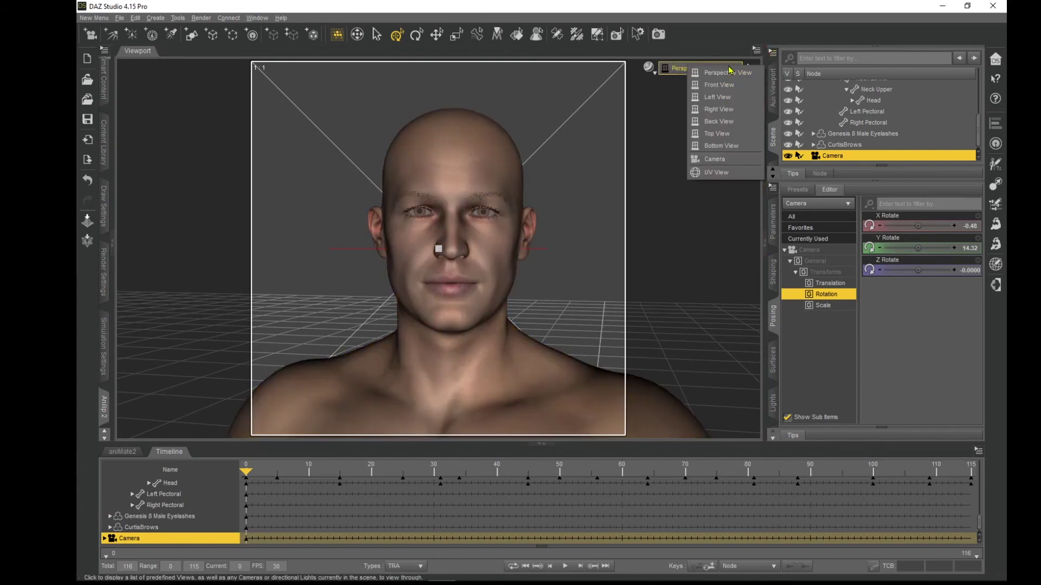
left_click(716, 161)
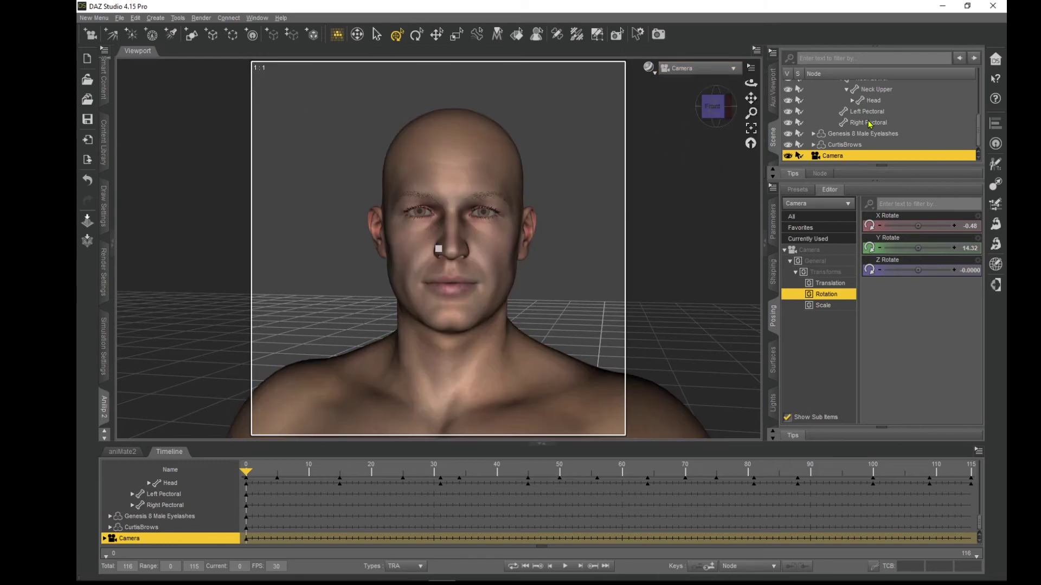
Step: Constrain the head's Left Eye bone to point at the Camera
scroll(900, 131, "up", 1)
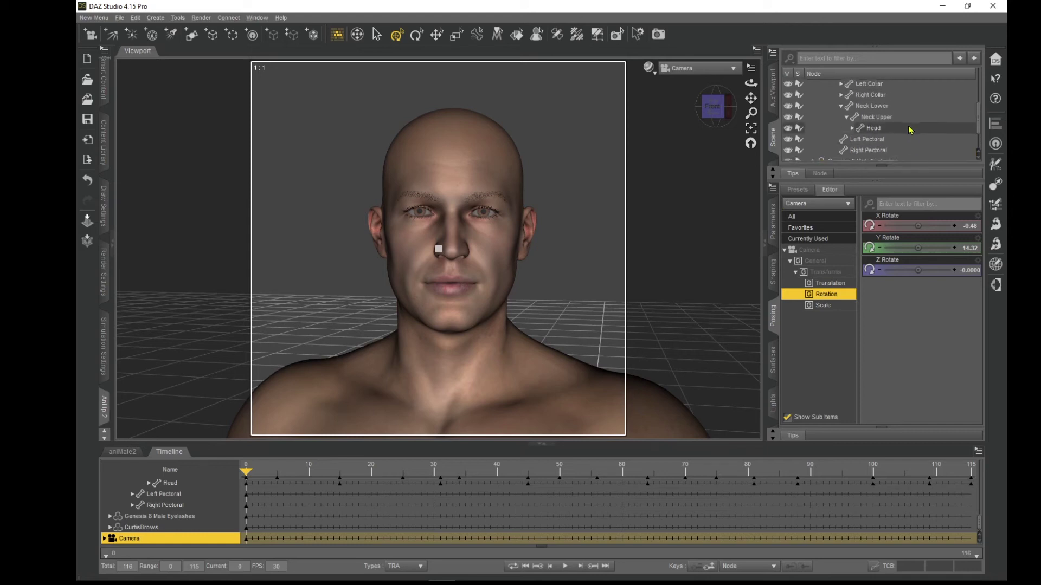
left_click(852, 131)
scroll(908, 131, "down", 2)
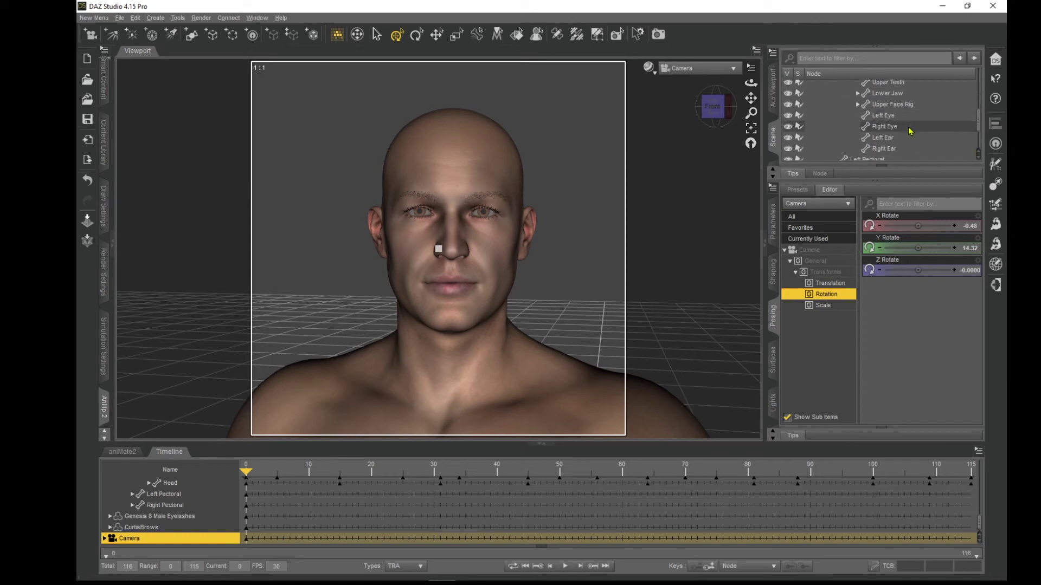
left_click(878, 118)
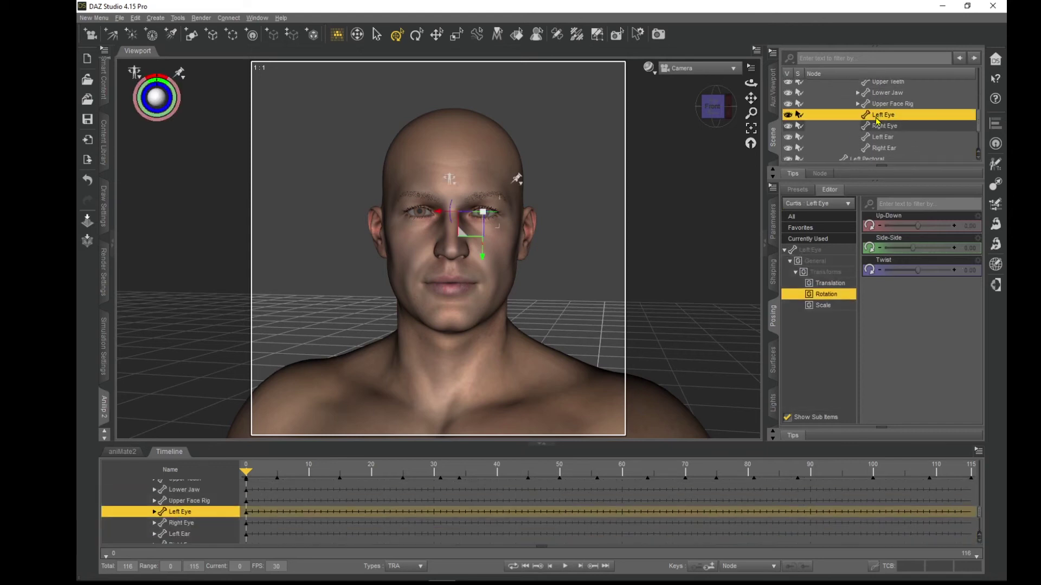
left_click(771, 232)
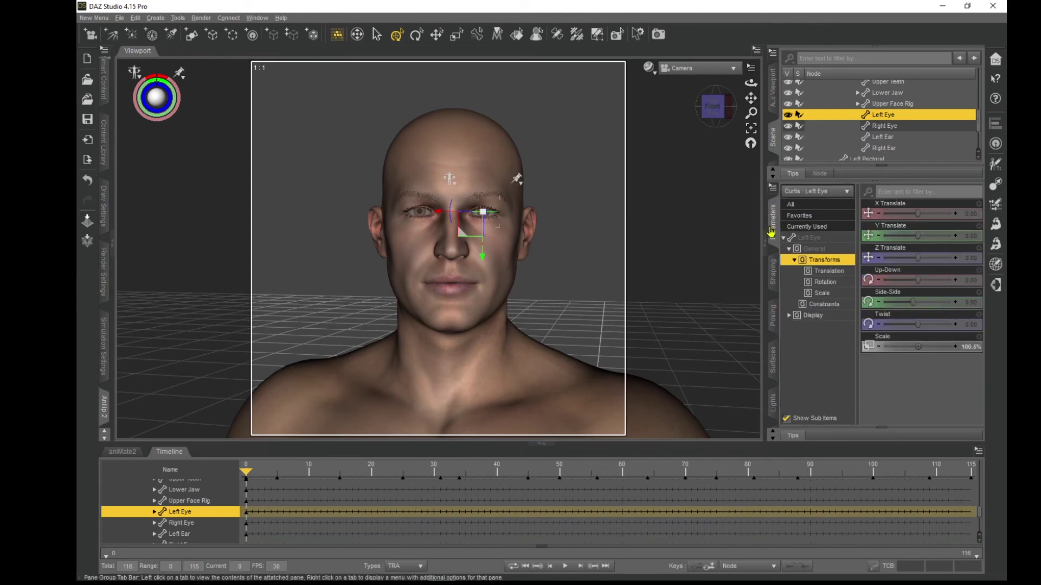
left_click(824, 305)
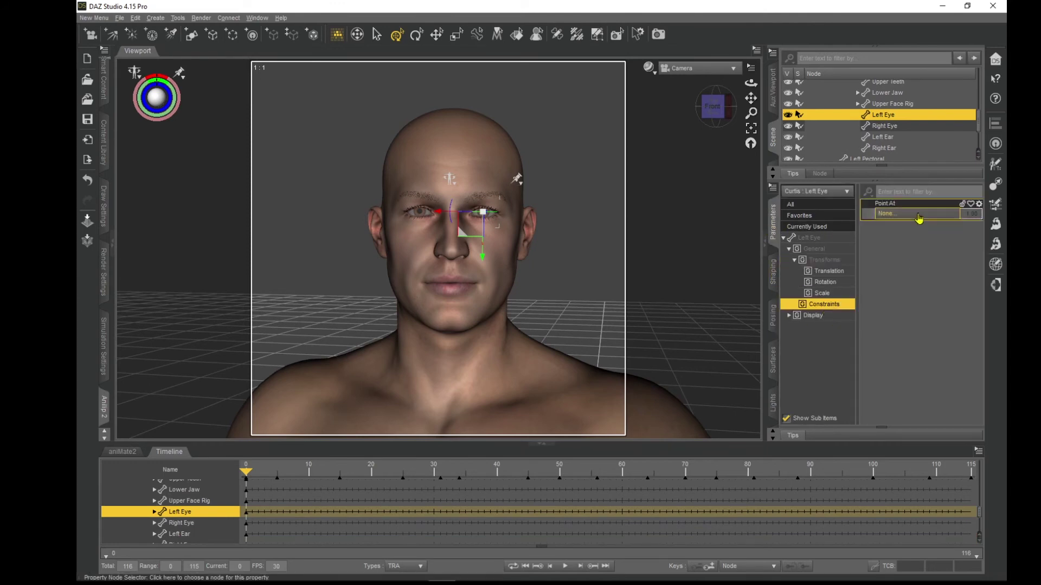
left_click(887, 214)
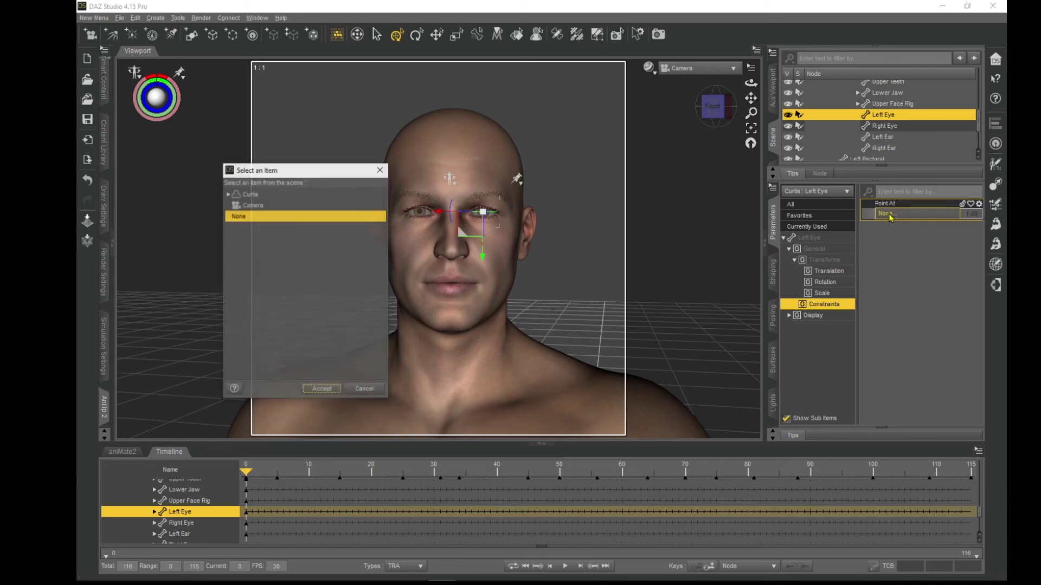
left_click(251, 206)
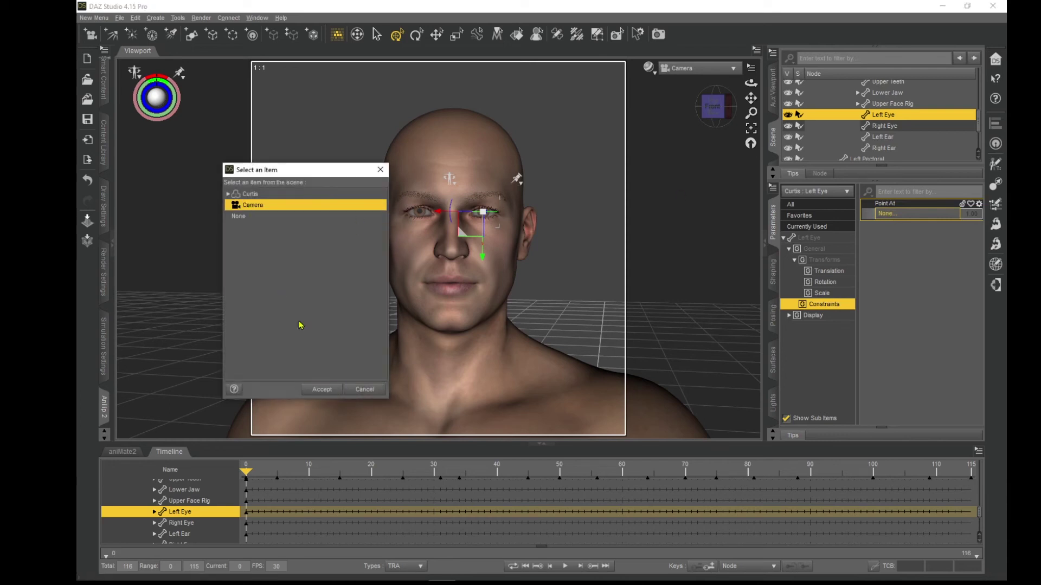
left_click(324, 389)
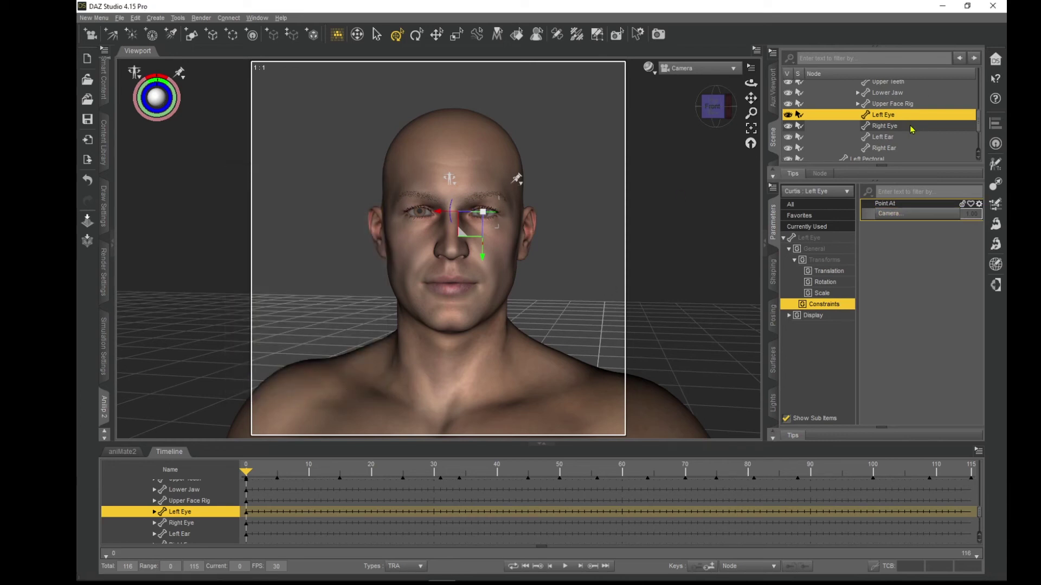
Step: Constrain the Right Eye bone to point at the Camera
left_click(885, 127)
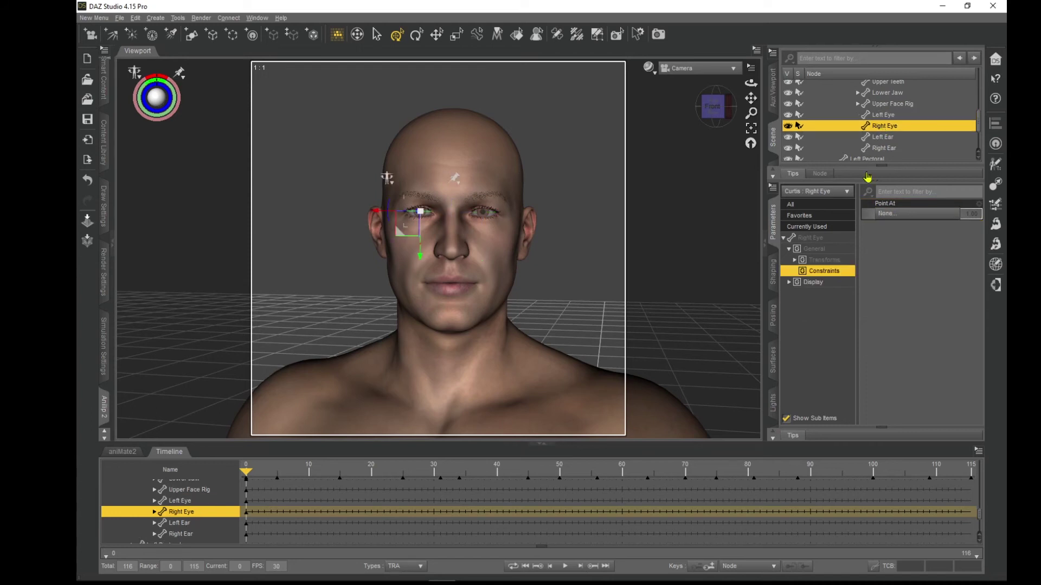
left_click(884, 215)
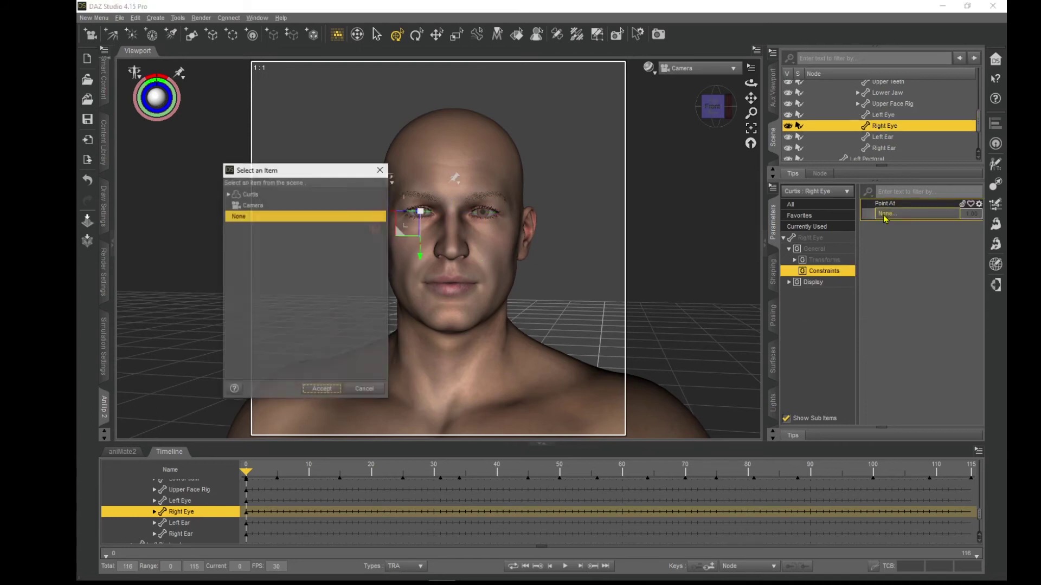
left_click(271, 206)
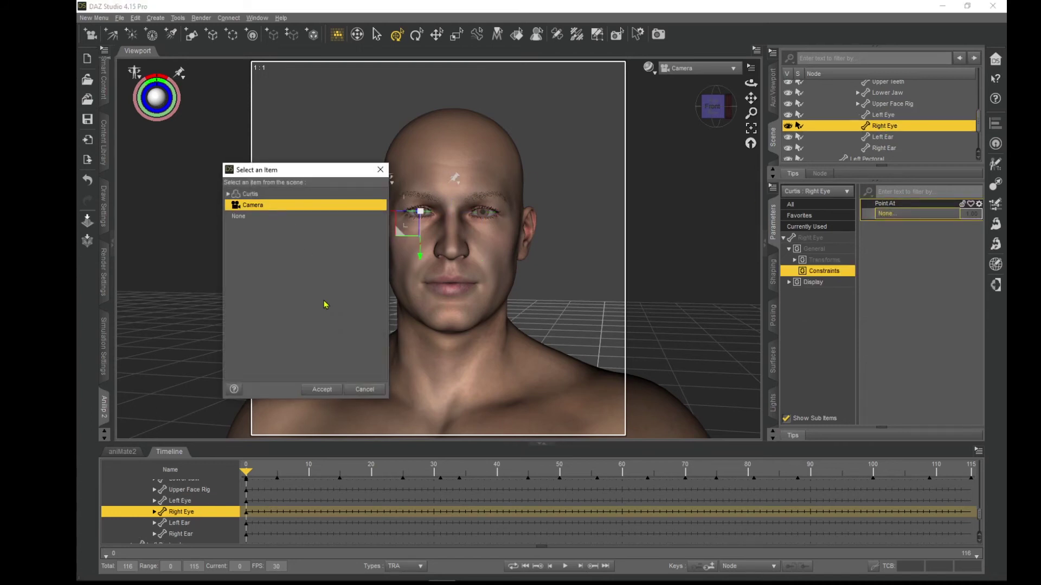
left_click(328, 389)
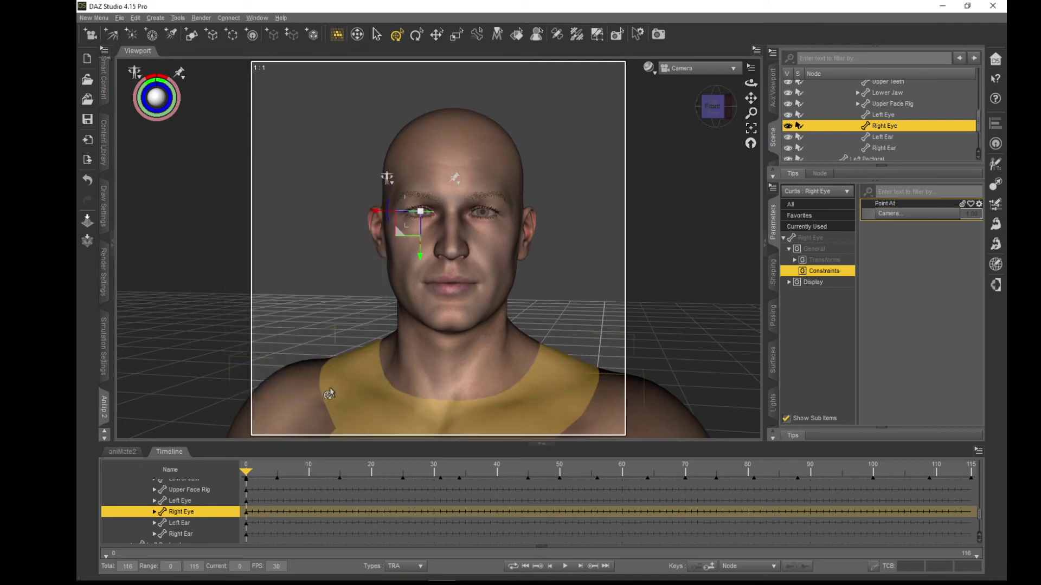
Step: Deselect everything, play the animation to check the eyes' gaze, stop it and rewind to frame 0
left_click(583, 181)
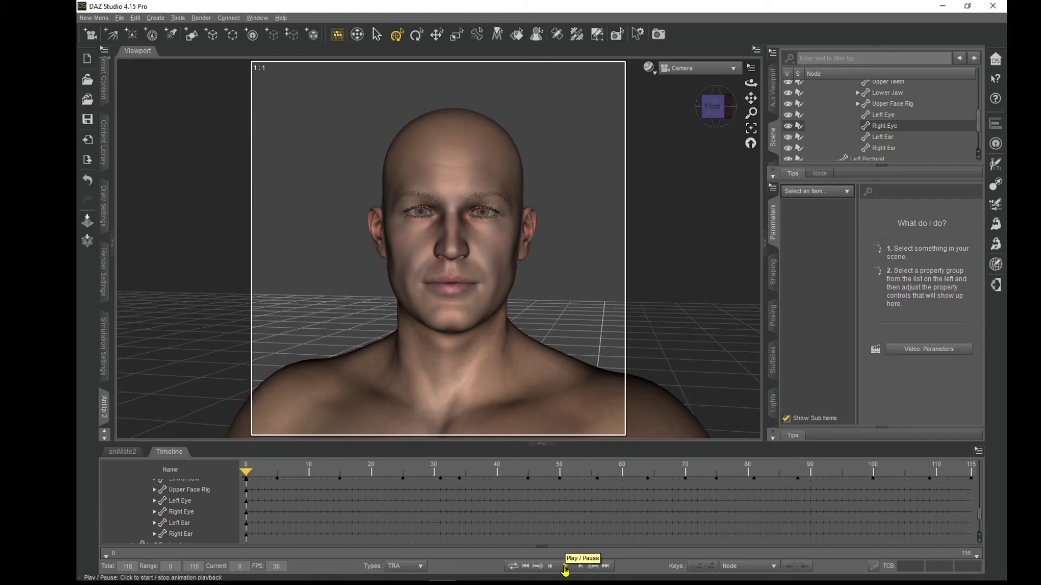
left_click(564, 568)
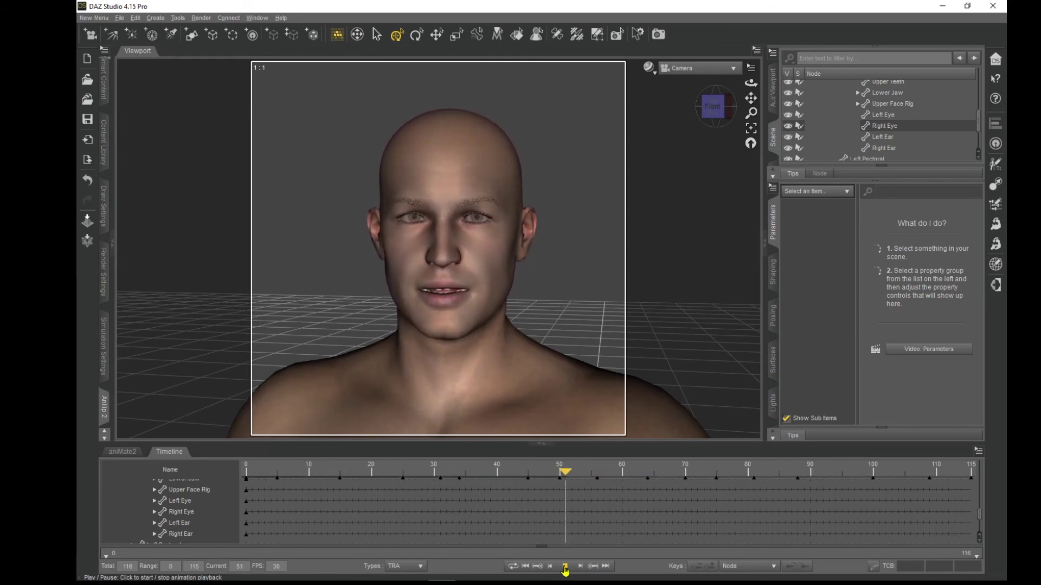
left_click(564, 567)
left_click_drag(935, 473, 204, 495)
left_click(439, 298)
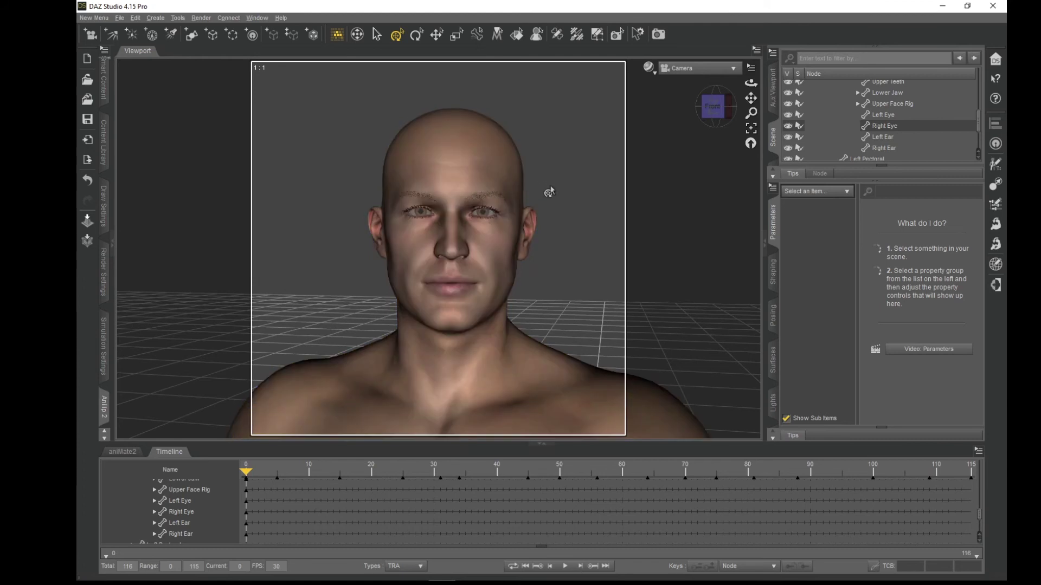
Step: Select the whole figure and keyframe its Smile Open Full Face HD head expression at 0% on frame 0
left_click(773, 323)
scroll(952, 123, "up", 8)
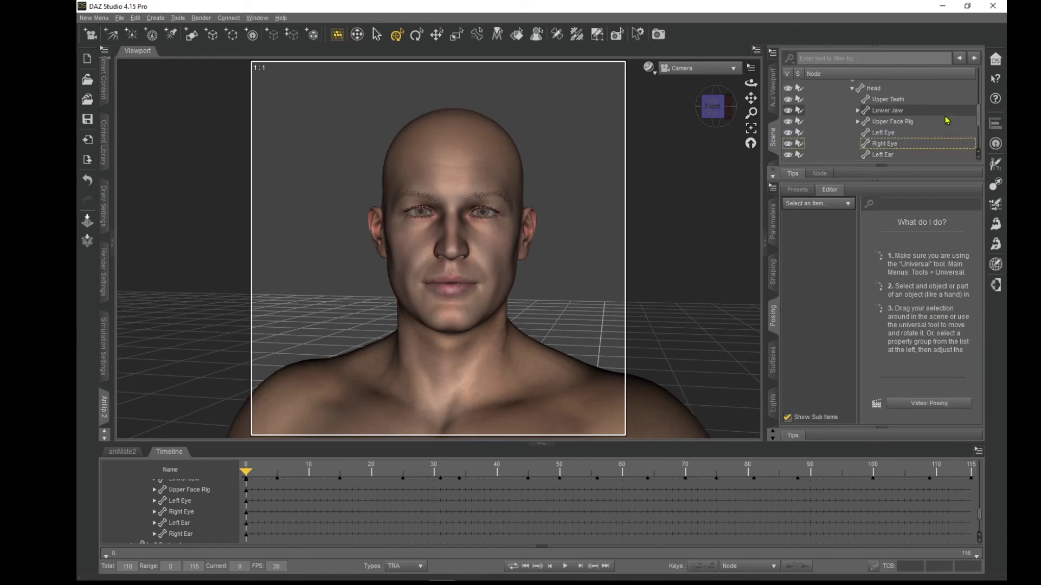
left_click(830, 86)
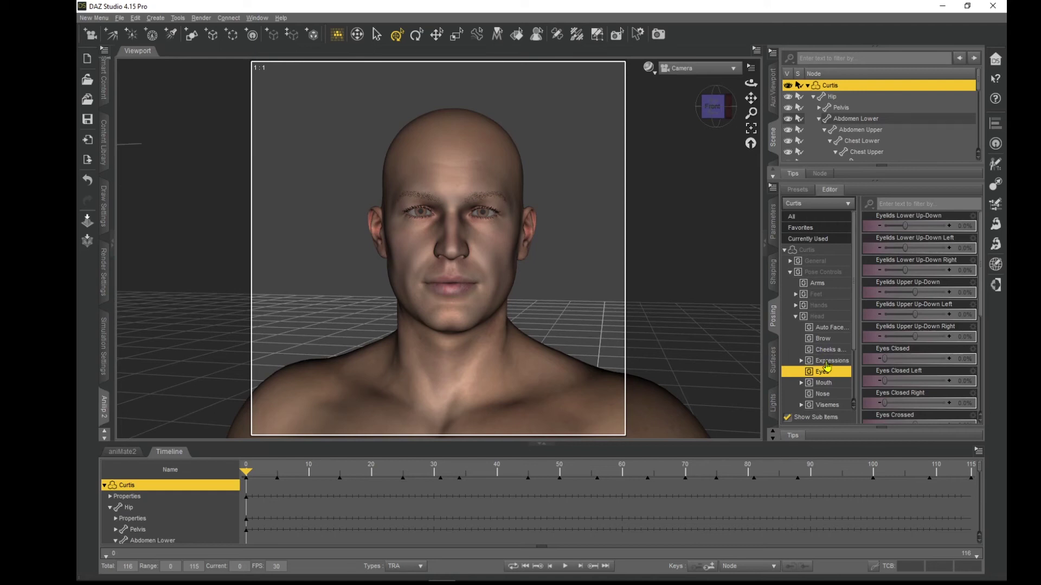
left_click(828, 361)
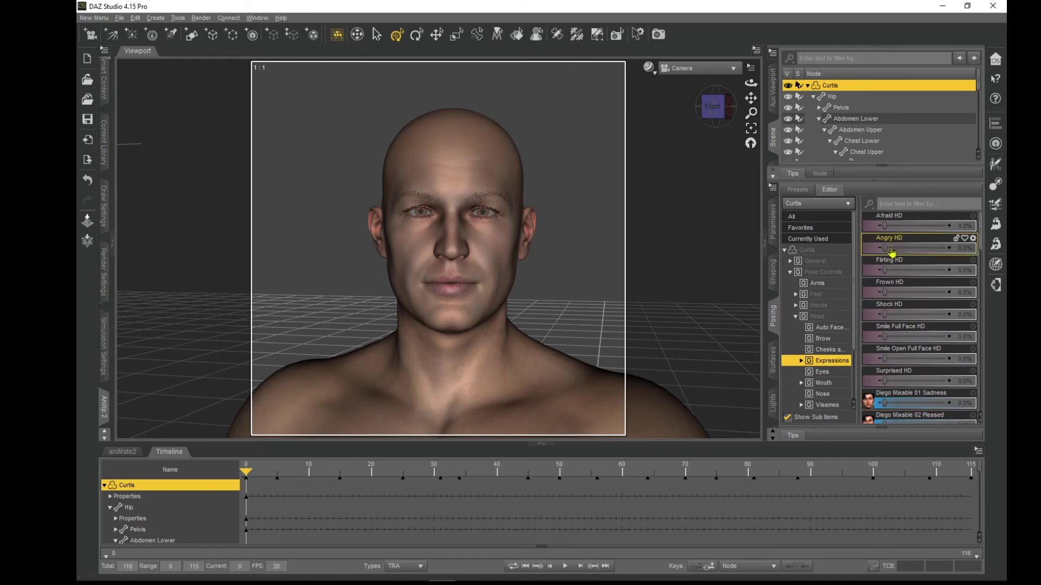
left_click_drag(249, 470, 302, 472)
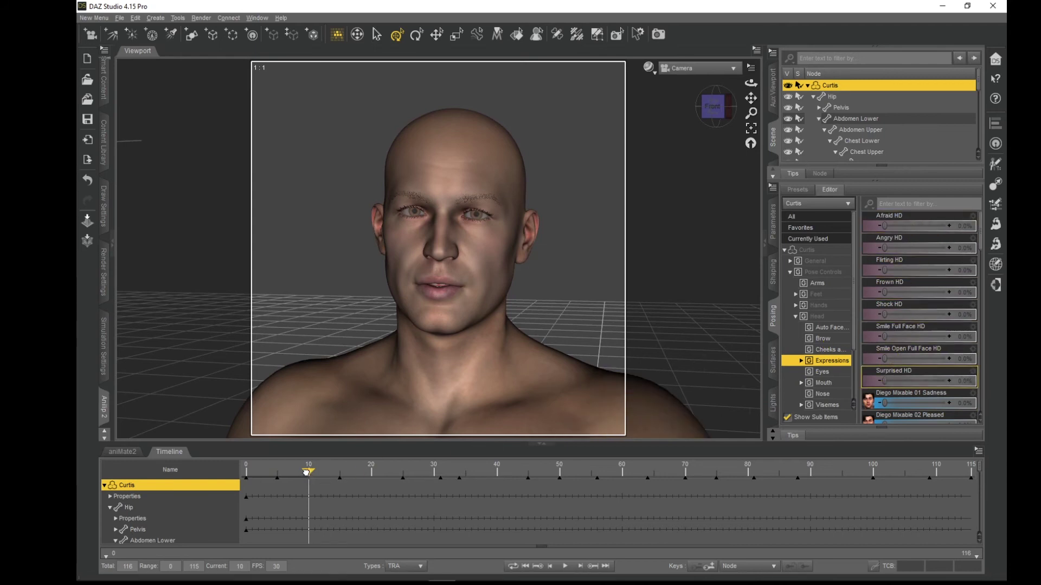
left_click_drag(307, 473, 246, 474)
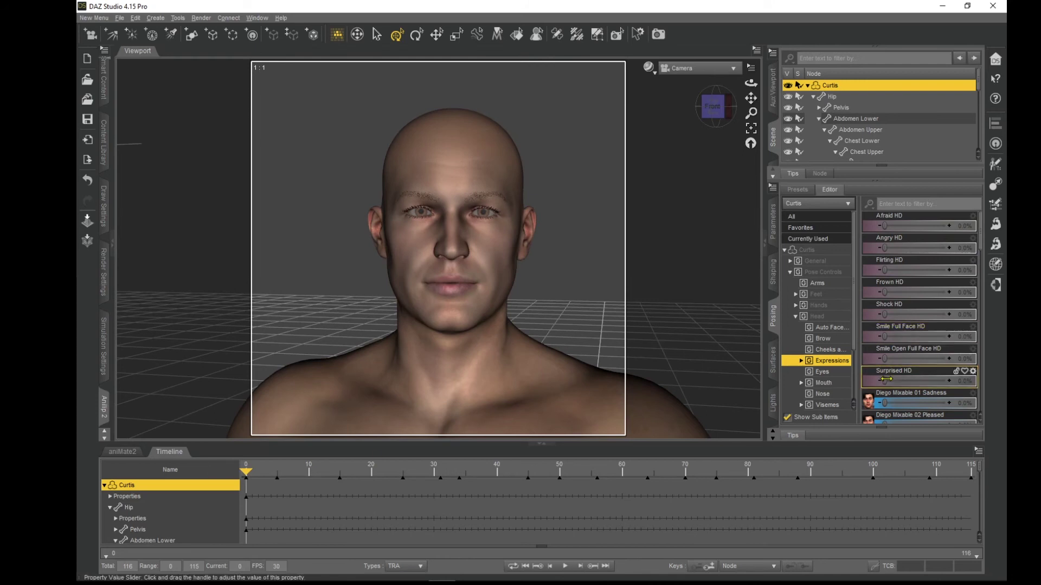
mouse_move(884, 359)
left_mouse_down()
mouse_move(946, 358)
mouse_move(885, 358)
left_mouse_up()
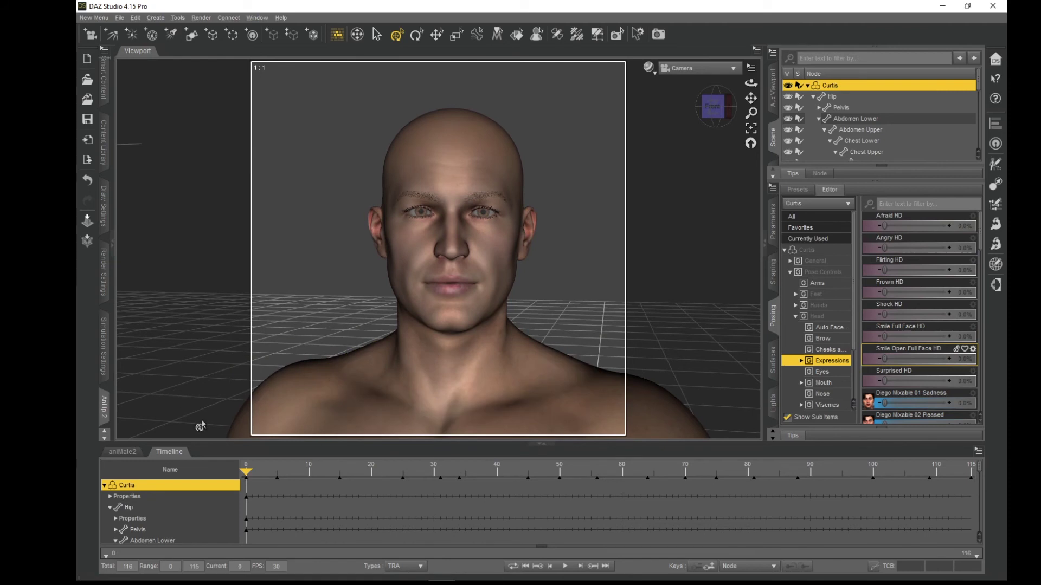
Step: Keyframe Smile Open Full Face HD at 46.8% on frame 11 and at 0% on frame 30
left_click_drag(246, 473, 314, 476)
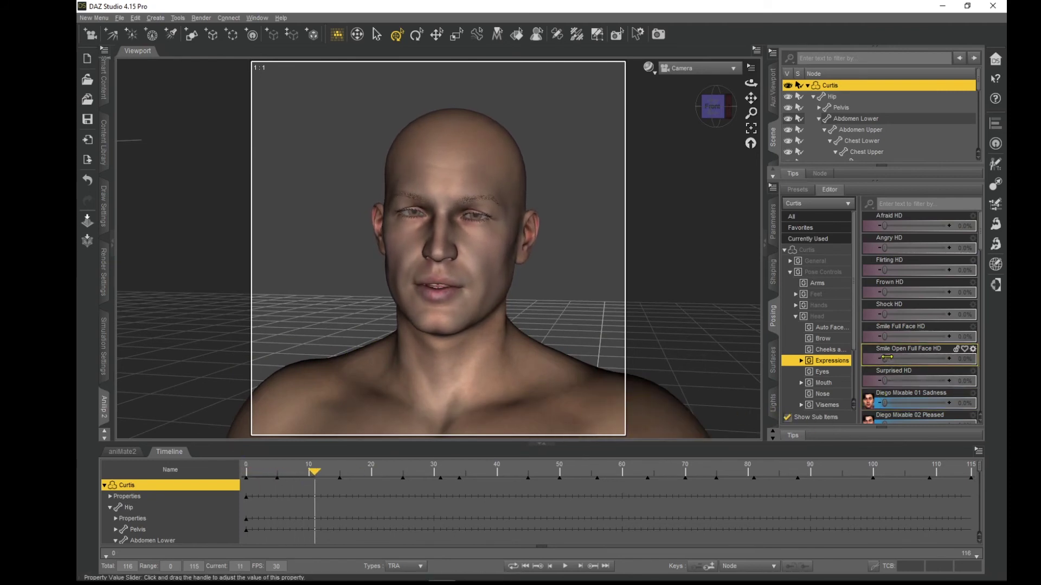
left_click_drag(886, 357, 912, 360)
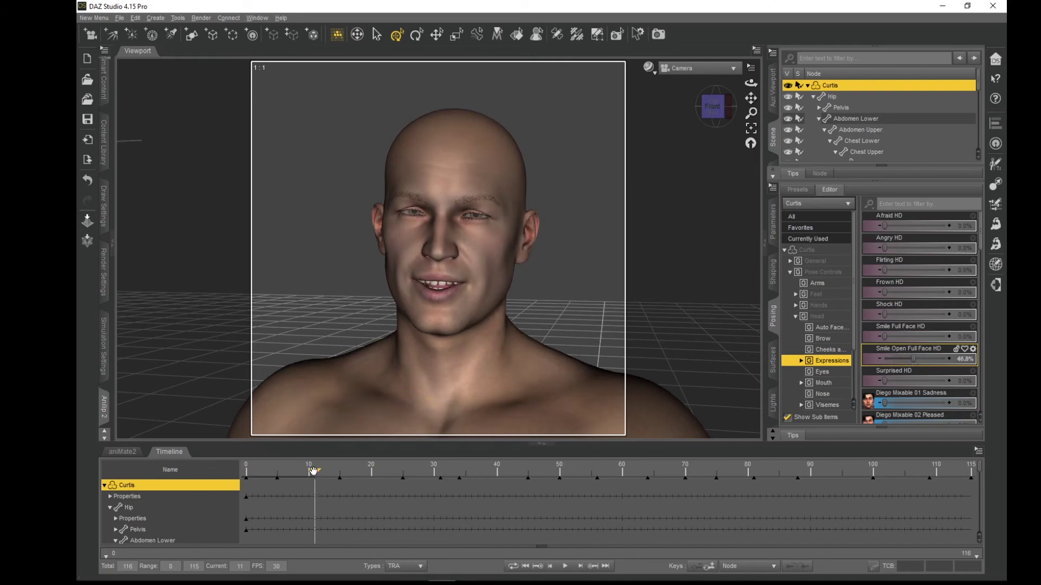
left_click_drag(313, 470, 427, 482)
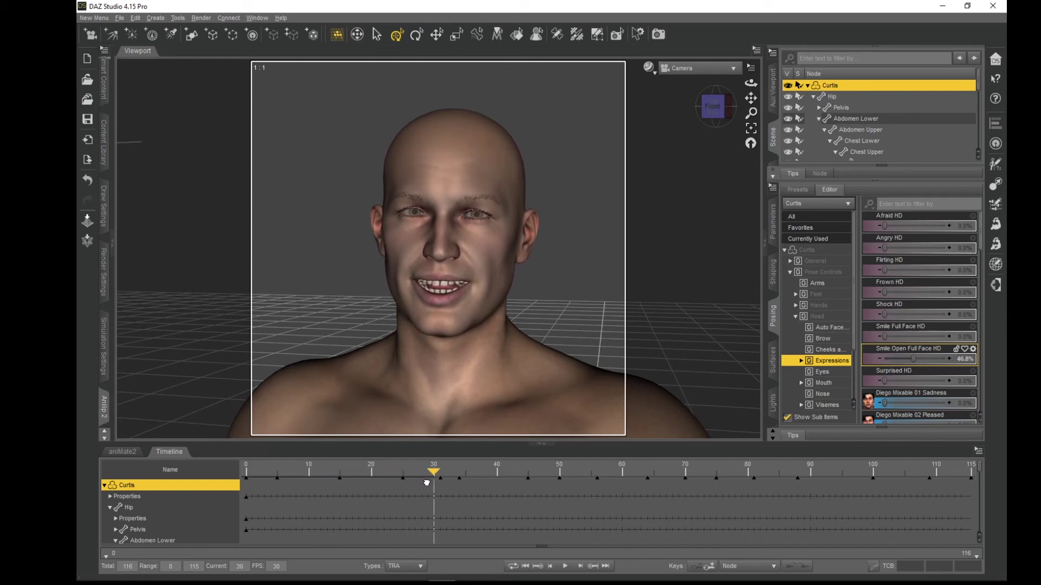
left_click_drag(914, 359, 882, 360)
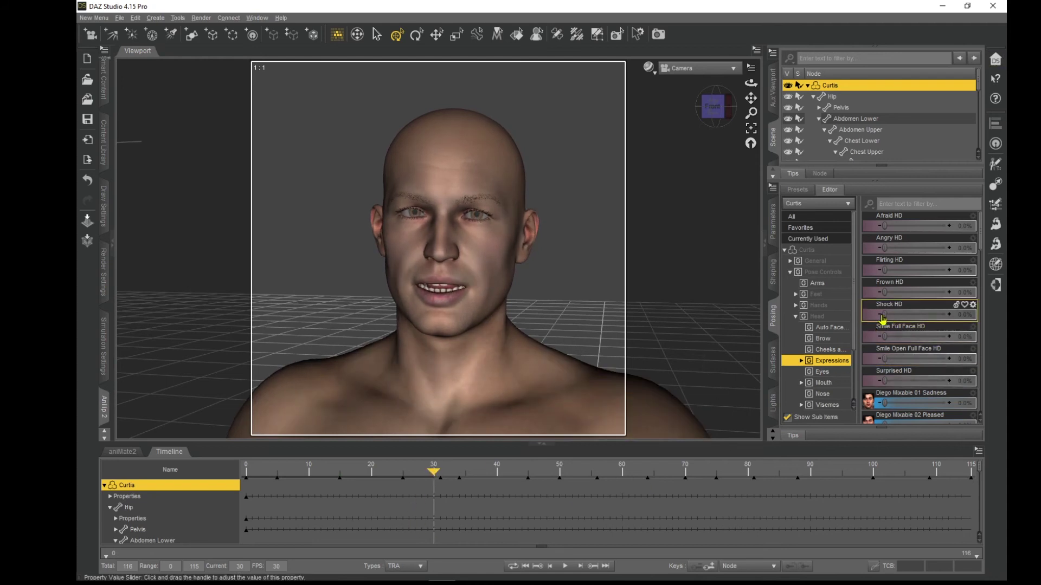
Step: Keyframe the Frown HD expression at 0% on frame 50, 92.8% on frame 60 and 0% on frame 70
left_click_drag(434, 472, 556, 483)
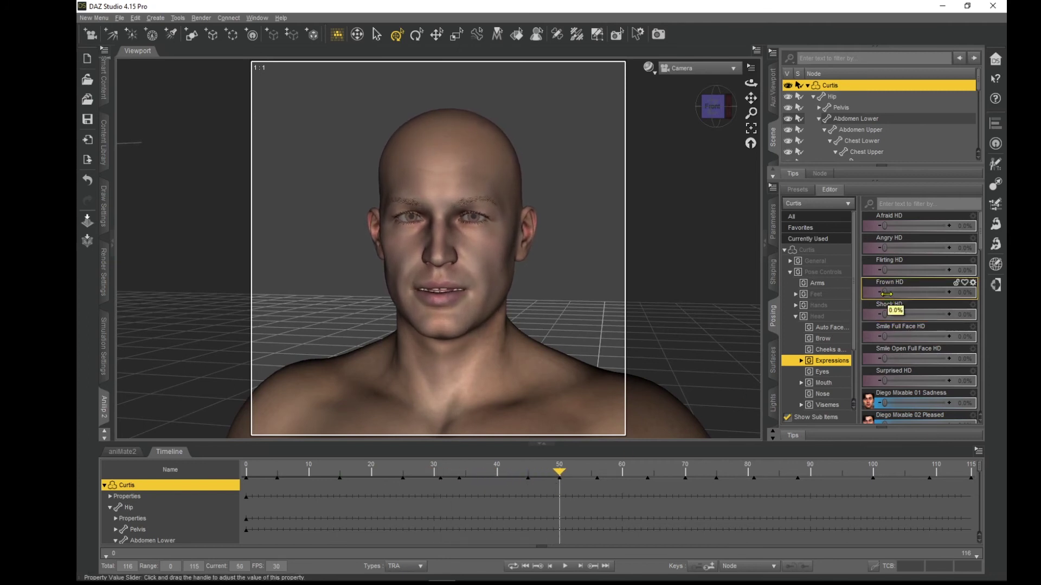
left_click_drag(886, 294, 884, 297)
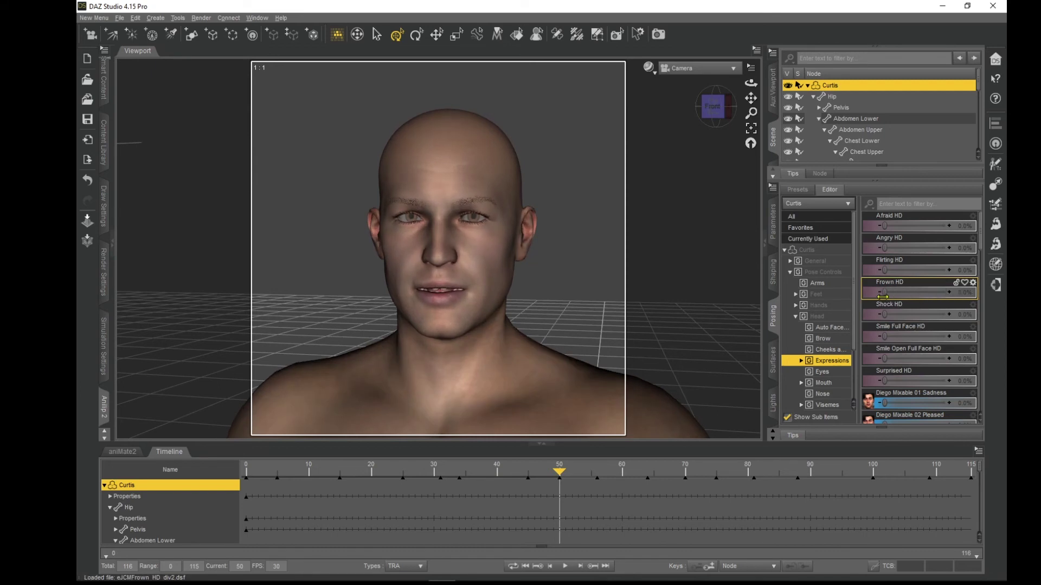
left_click_drag(557, 473, 614, 481)
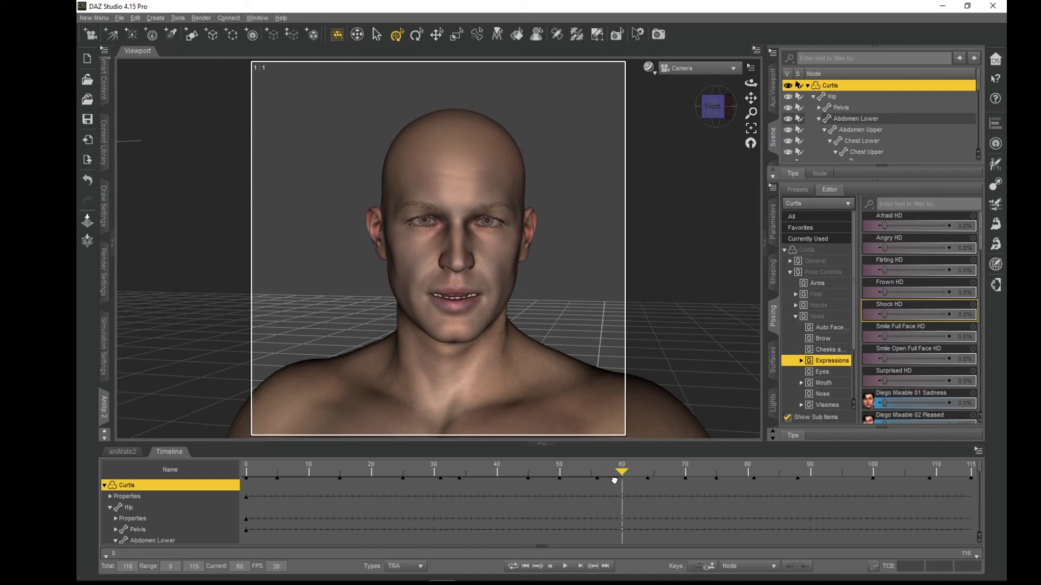
left_click_drag(885, 293, 938, 293)
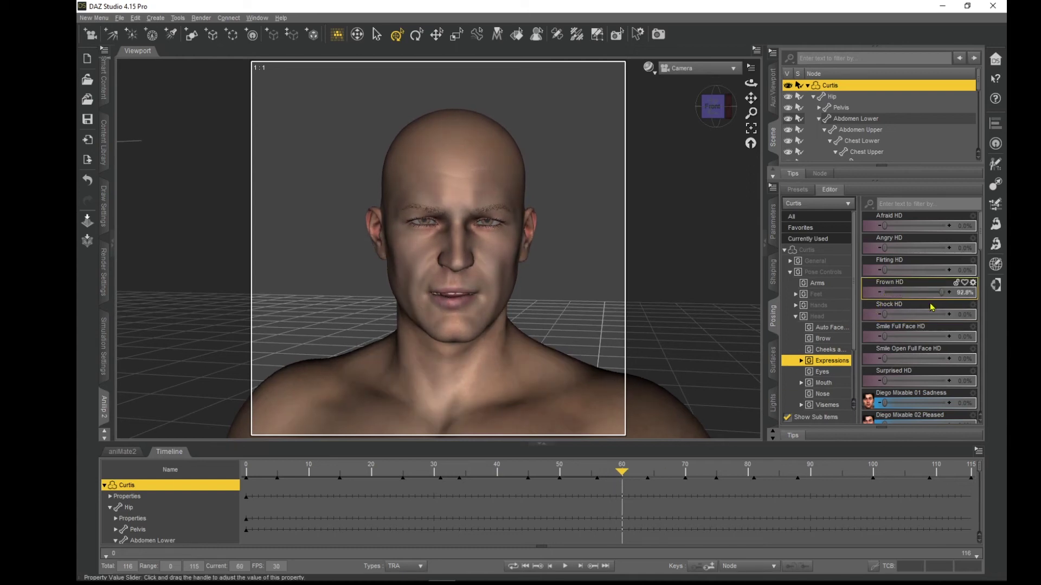
left_click_drag(623, 473, 680, 477)
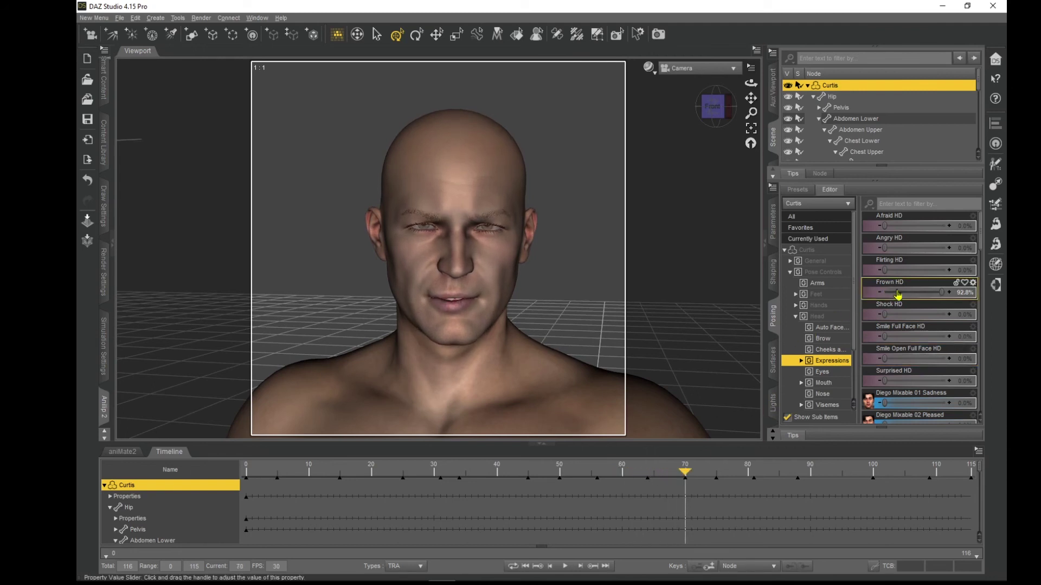
left_click_drag(937, 297, 882, 294)
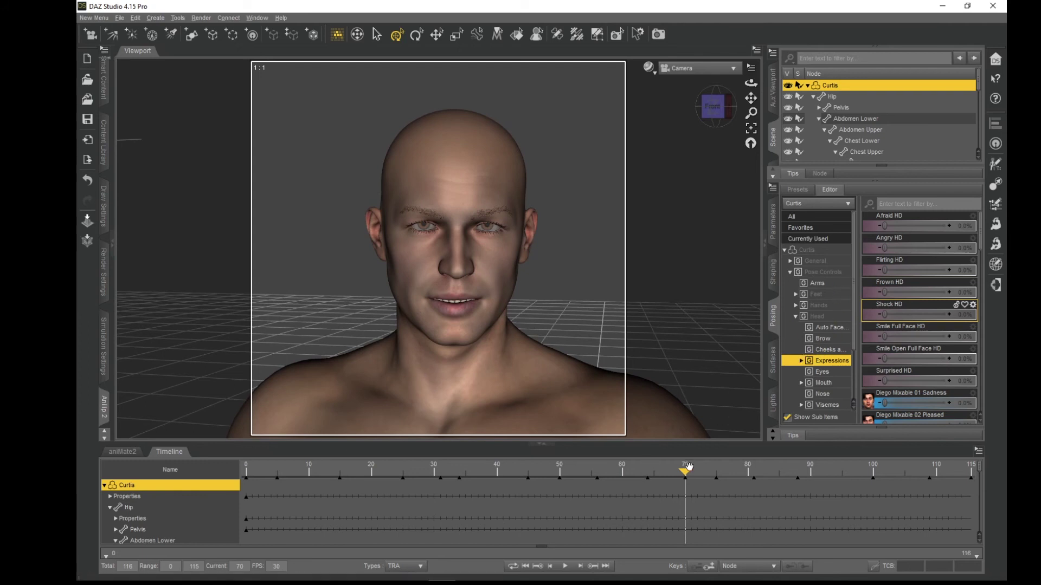
Step: Keyframe the Smile Full Face HD expression at 0% on frame 100 and at 76.6% on frame 115
left_click_drag(685, 472, 869, 480)
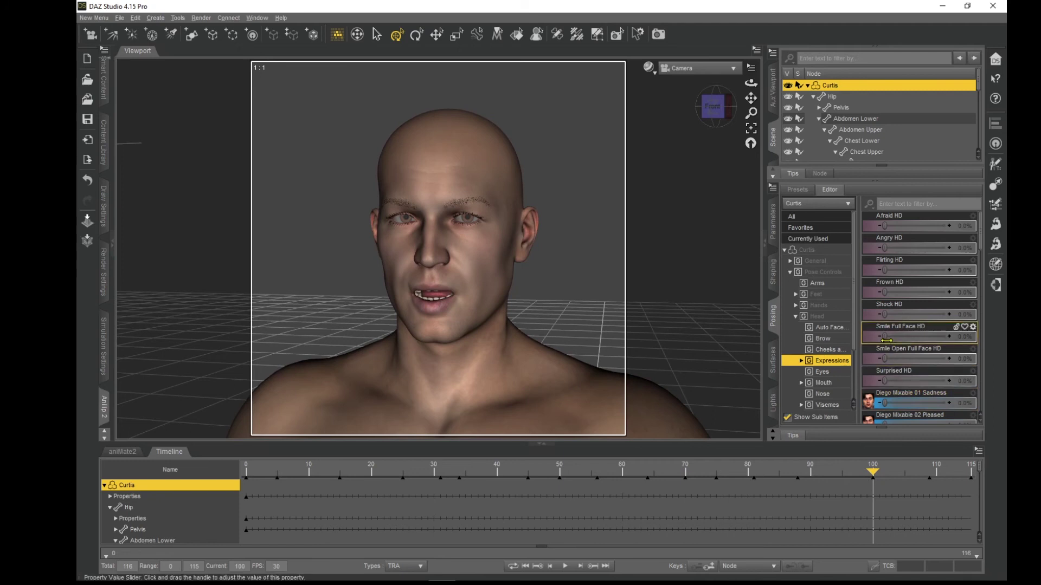
mouse_move(886, 340)
left_mouse_down()
mouse_move(951, 337)
mouse_move(882, 337)
left_mouse_up()
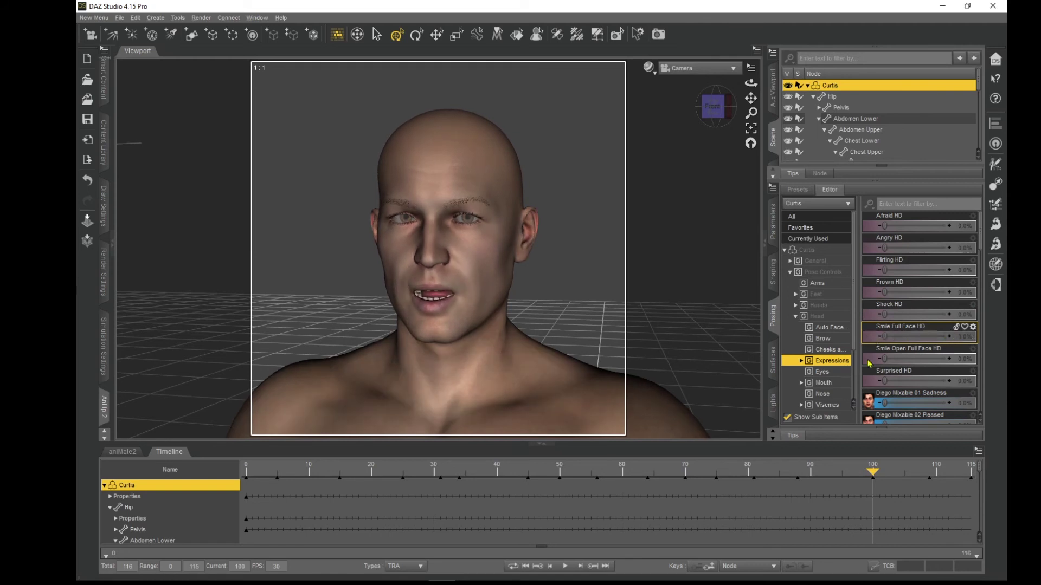
left_click_drag(873, 477, 970, 473)
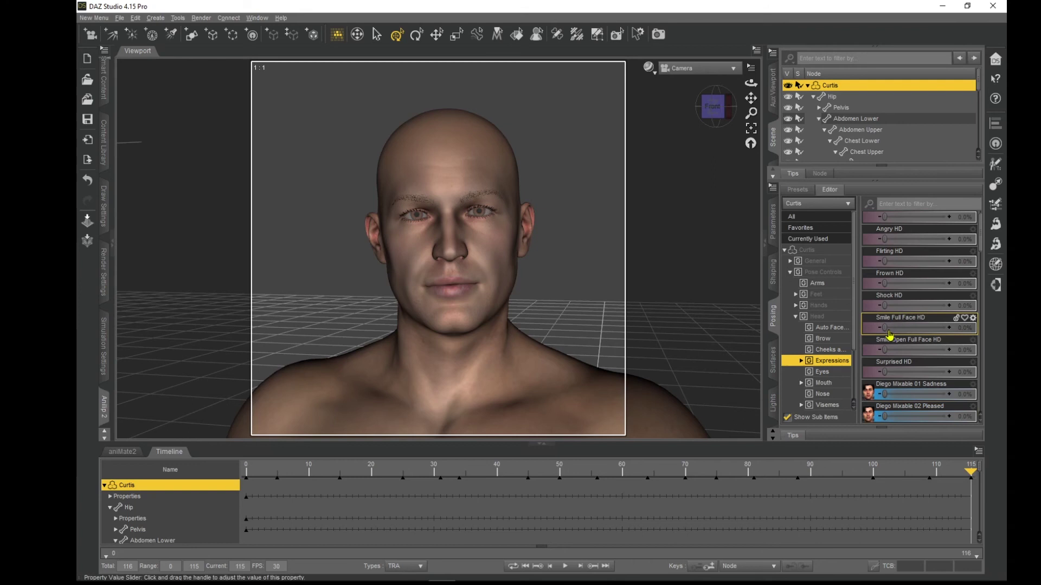
left_click_drag(886, 328, 932, 329)
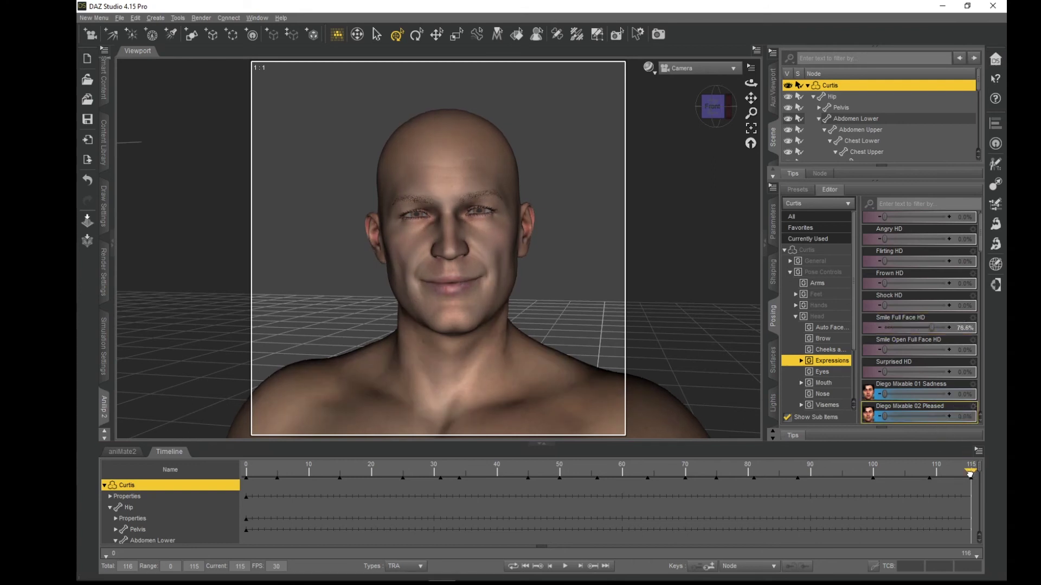
Step: Play the animation from frame 0 to check the facial expressions, stop it and rewind to the start
left_click_drag(970, 474, 215, 488)
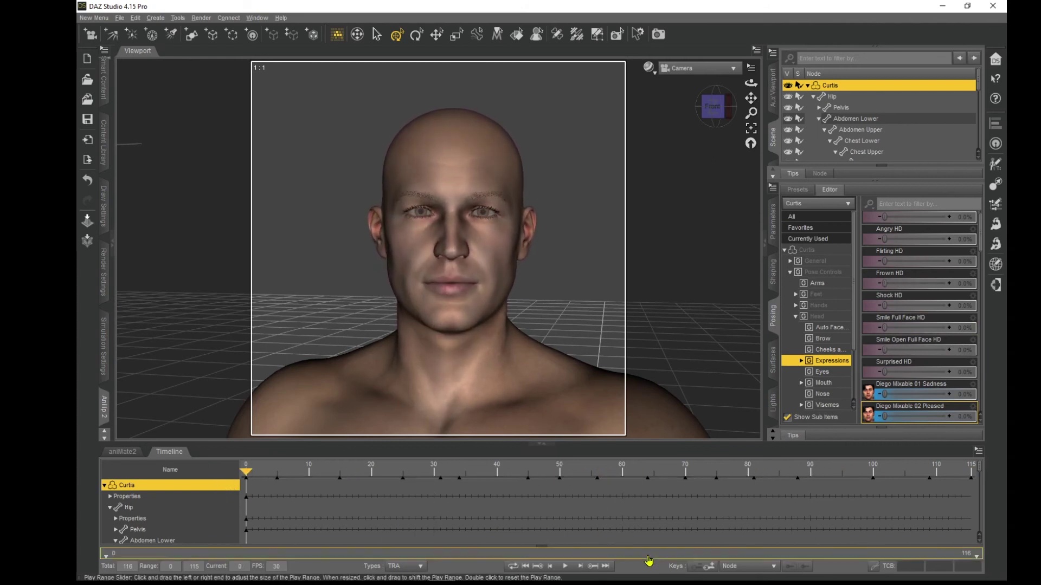
left_click(565, 567)
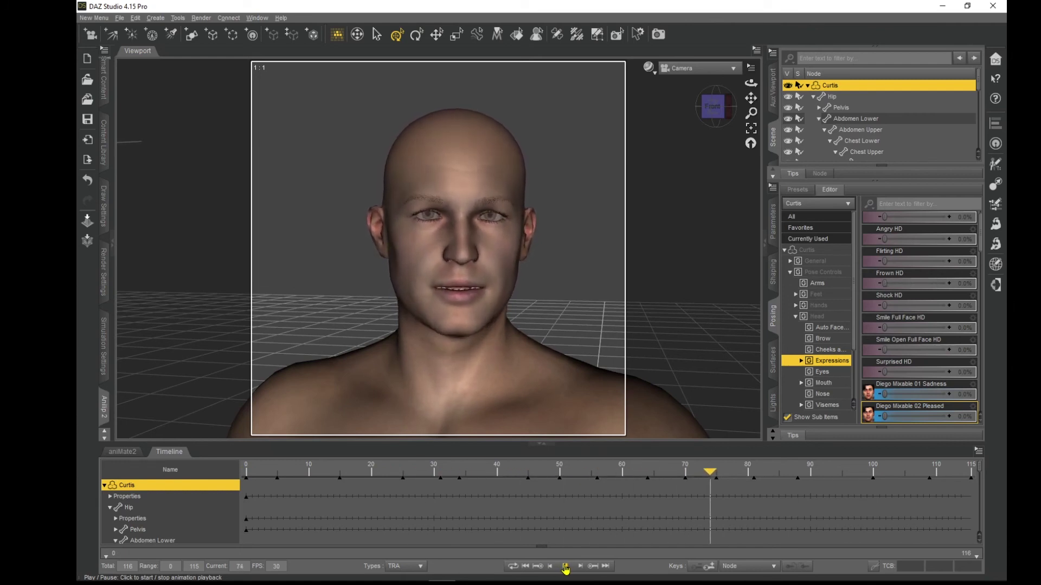
left_click(565, 567)
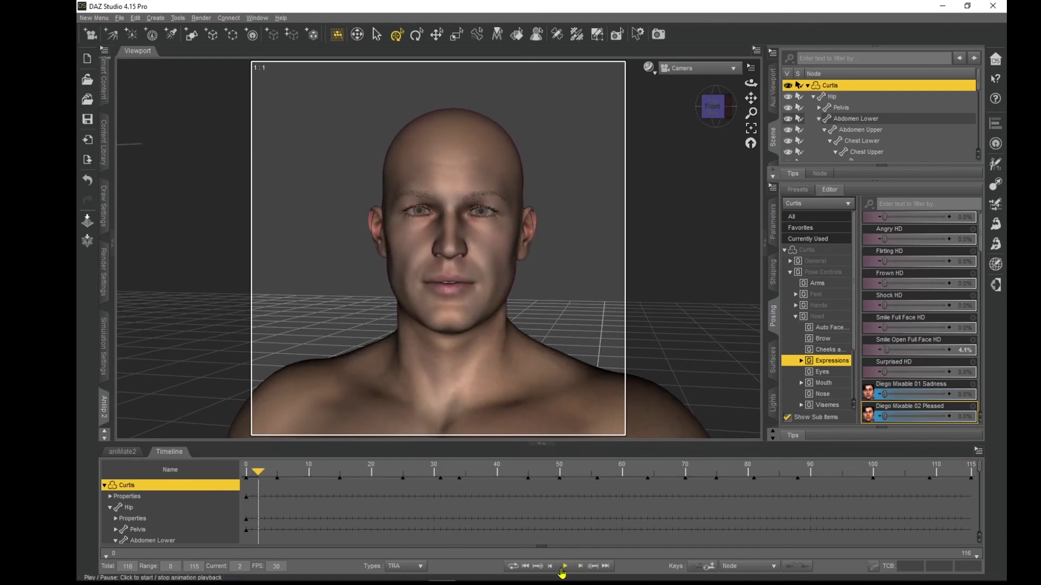
left_click(526, 566)
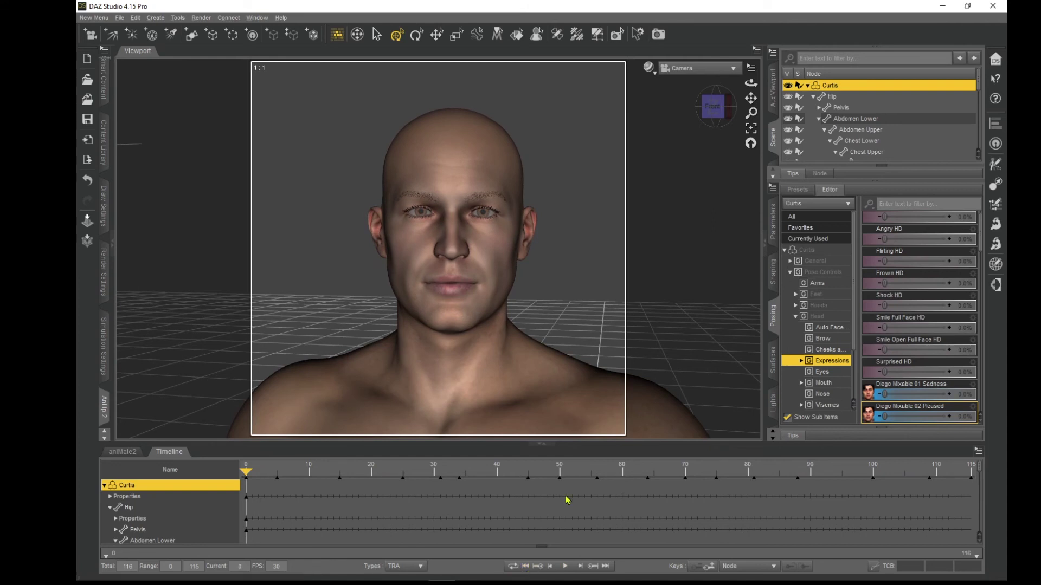
Step: At frame 0, set Brow Compression HD to 100%, Brow Squeeze to 0%, Brow Outer Up-Down to -4.5% and Brow Inner Up-Down to -2.7%
left_click(824, 340)
scroll(934, 288, "up", 1)
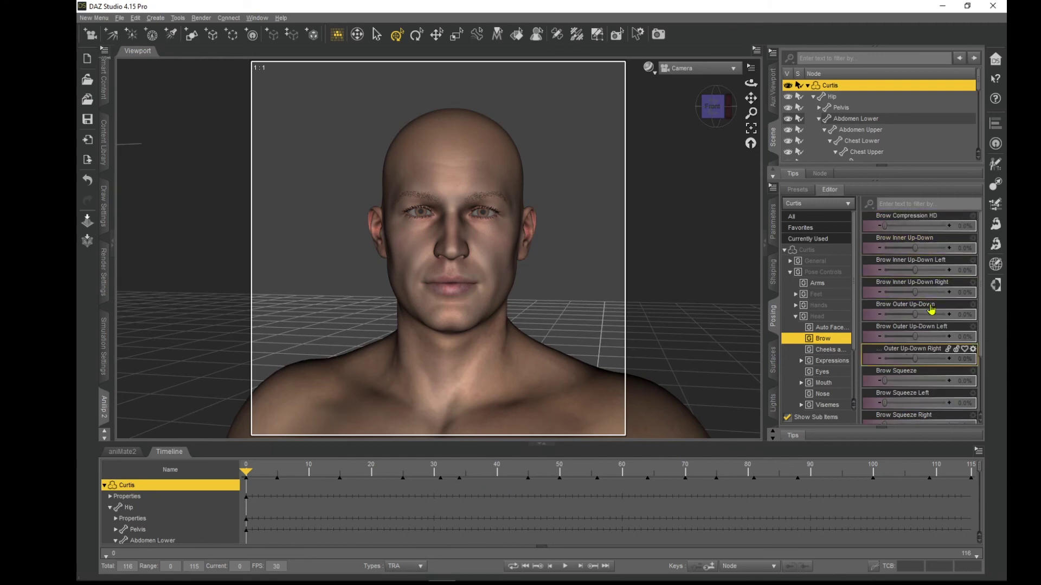
left_click_drag(885, 226, 899, 224)
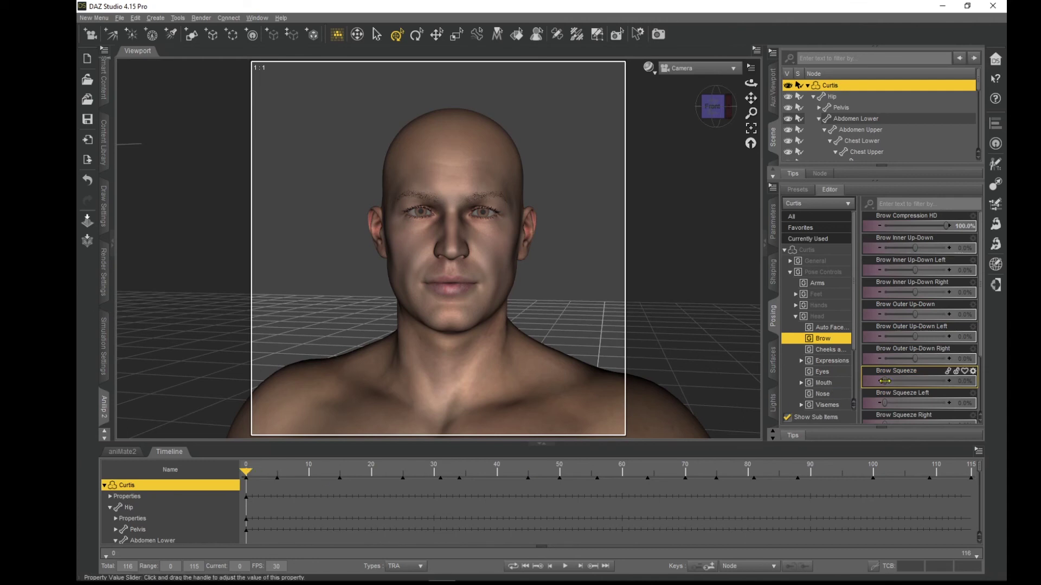
mouse_move(885, 381)
left_mouse_down()
mouse_move(949, 380)
mouse_move(884, 381)
left_mouse_up()
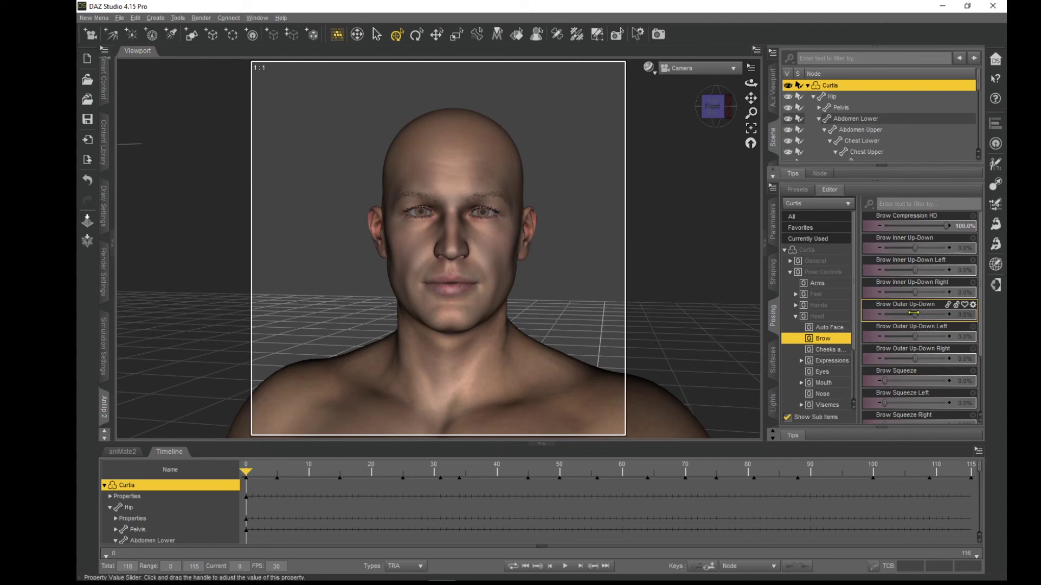
mouse_move(914, 312)
left_mouse_down()
mouse_move(925, 314)
mouse_move(914, 318)
left_mouse_up()
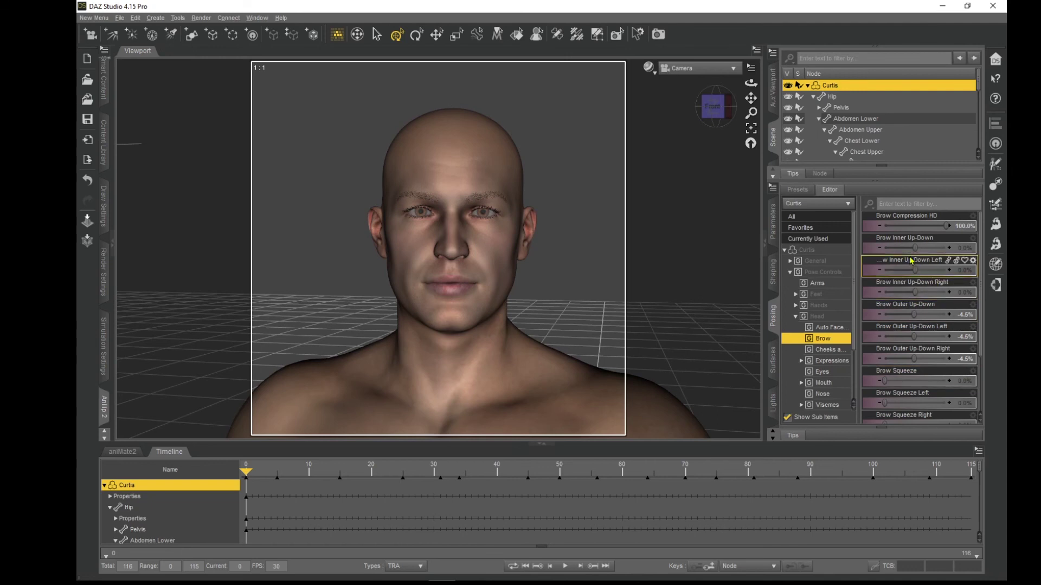
left_click_drag(914, 248, 914, 254)
Step: Raise the eyebrows at frame 15 by setting Brow Inner Up-Down and Brow Outer Up-Down to 100%
left_click_drag(248, 470, 334, 475)
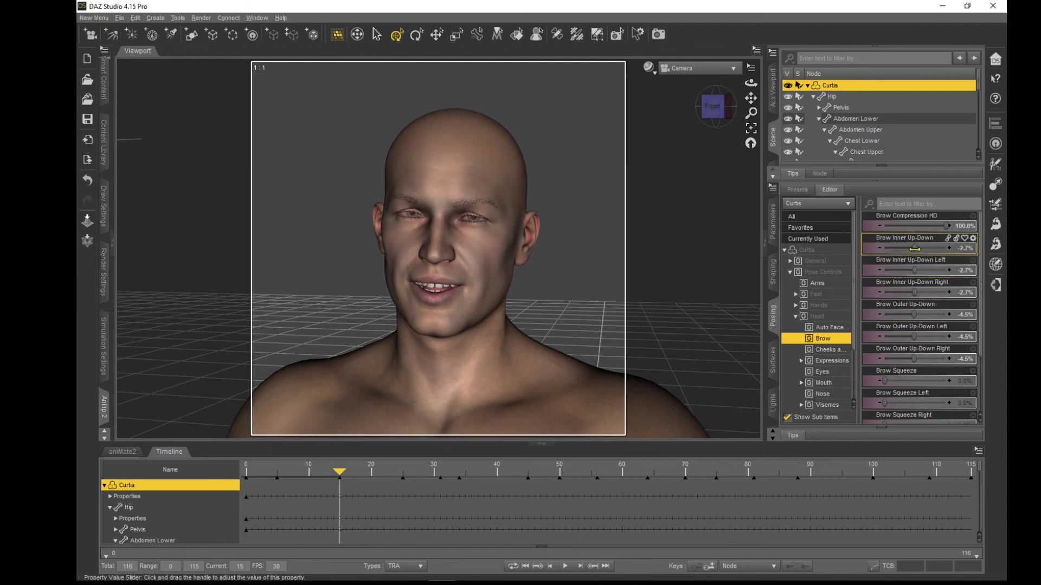
mouse_move(914, 248)
left_click_drag(914, 248, 953, 261)
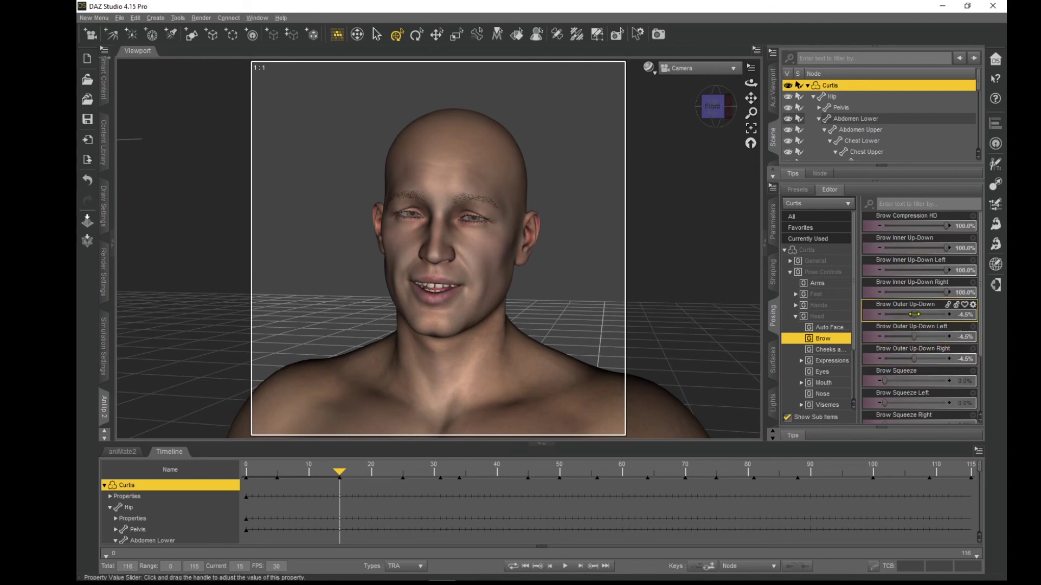
left_click_drag(915, 314, 972, 315)
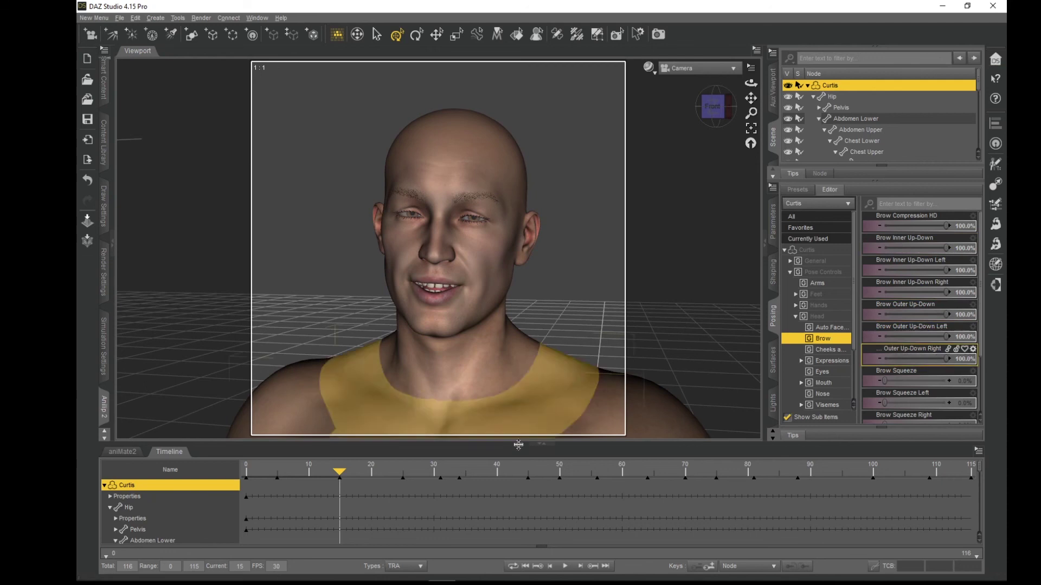
Step: Lower the eyebrows at frame 40, setting Brow Outer Up-Down to -6.3% and Brow Inner Up-Down to -2.7%
left_click_drag(340, 474, 492, 478)
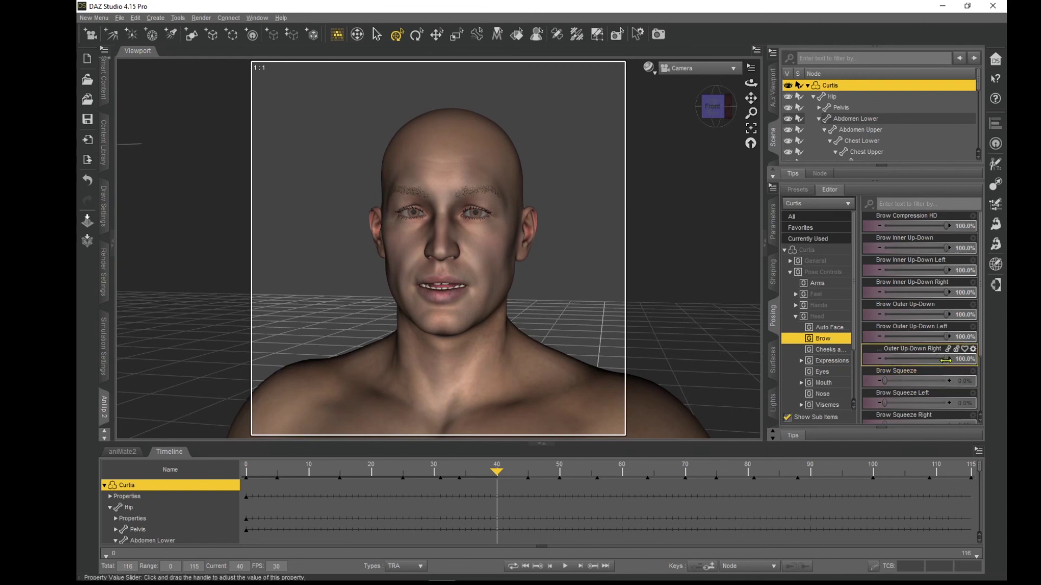
mouse_move(946, 360)
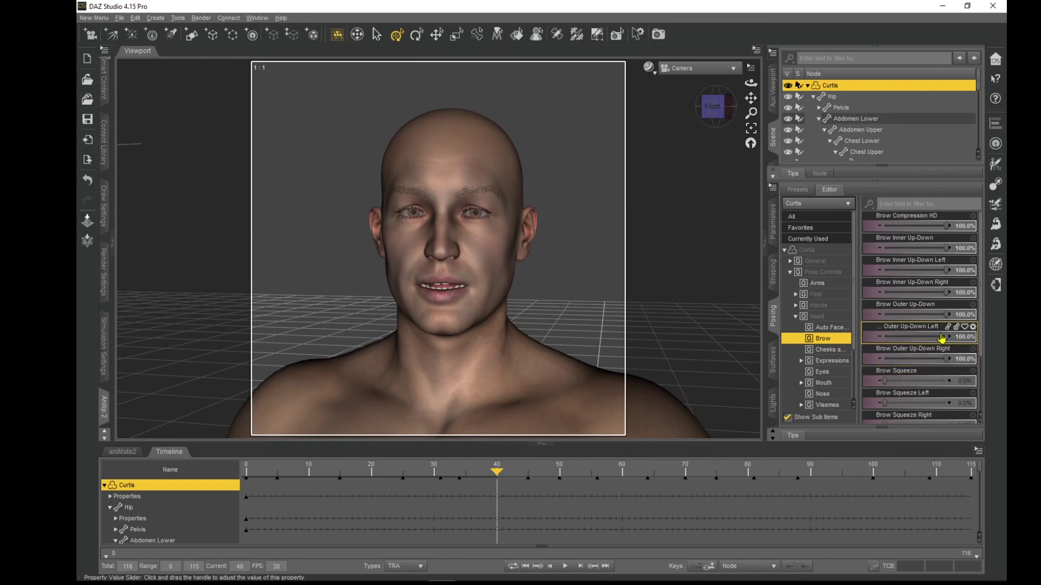
left_click_drag(945, 315, 913, 314)
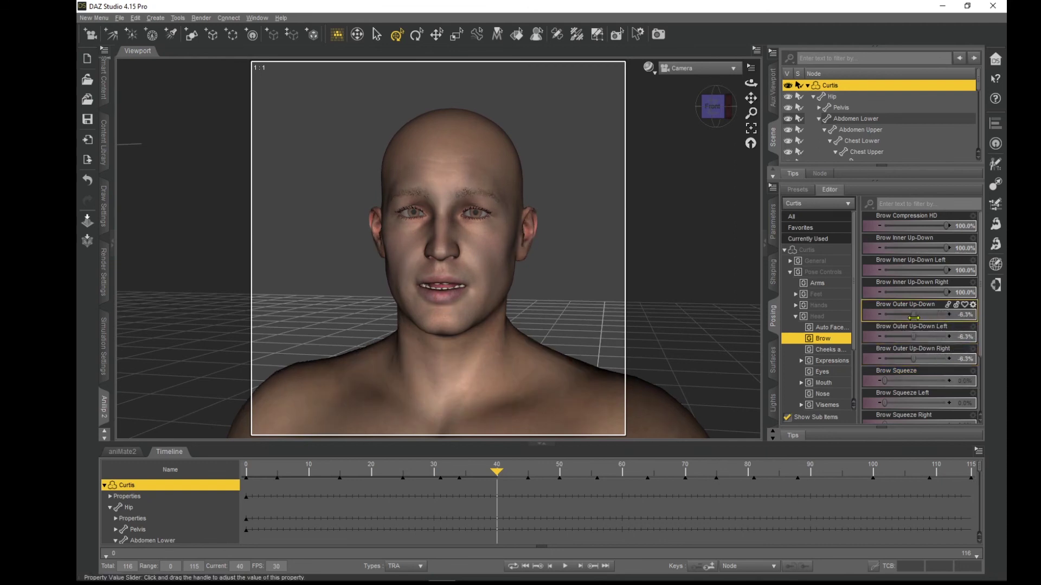
left_click_drag(946, 248, 917, 251)
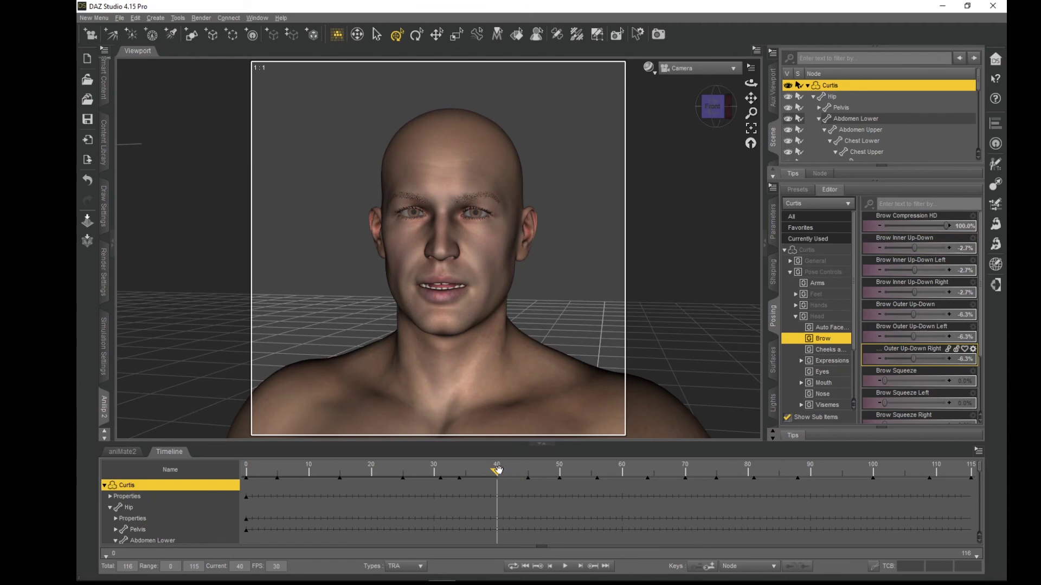
Step: At frame 70, set Brow Outer Up-Down to 100% and Brow Inner Up-Down to -94.6% for a frowning look
left_click_drag(497, 469, 679, 480)
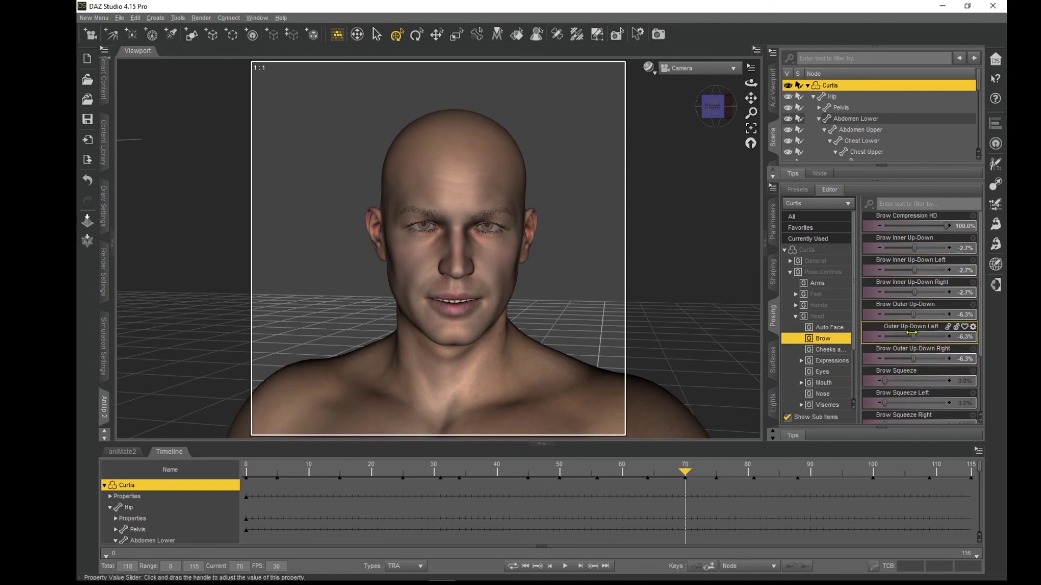
left_click_drag(914, 315, 955, 315)
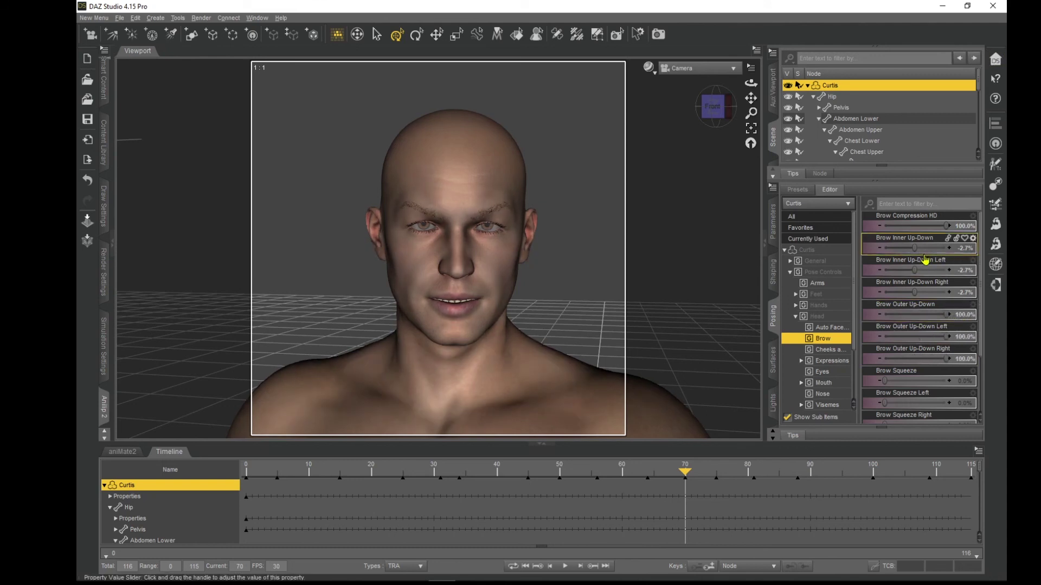
left_click_drag(915, 249, 886, 251)
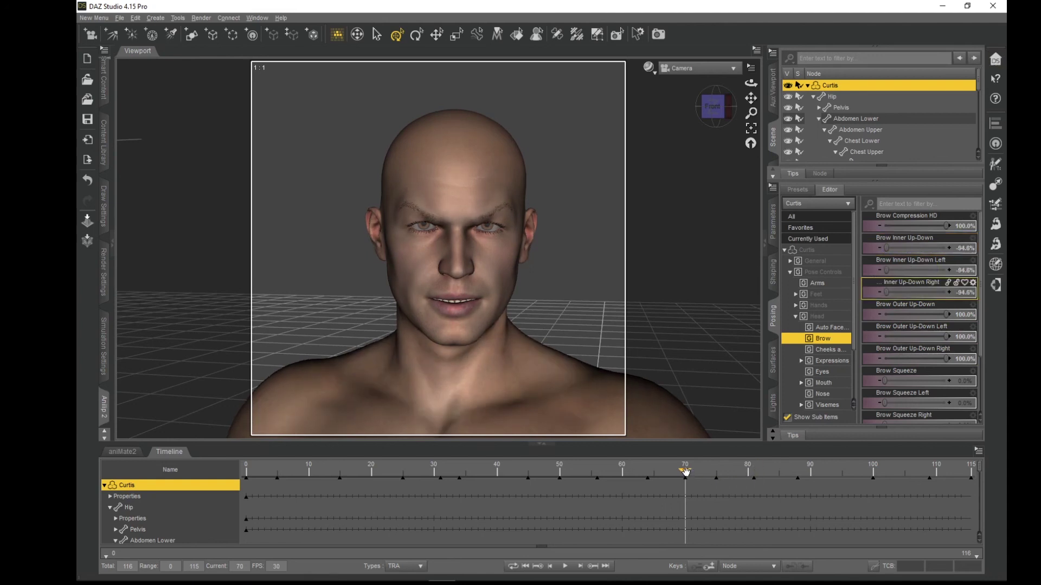
Step: At frame 90, set Brow Inner Up-Down to 51.4% and Brow Outer Up-Down to 0.90%, and key Brow Squeeze at 0%
left_click_drag(686, 473, 747, 473)
left_click_drag(791, 479, 806, 478)
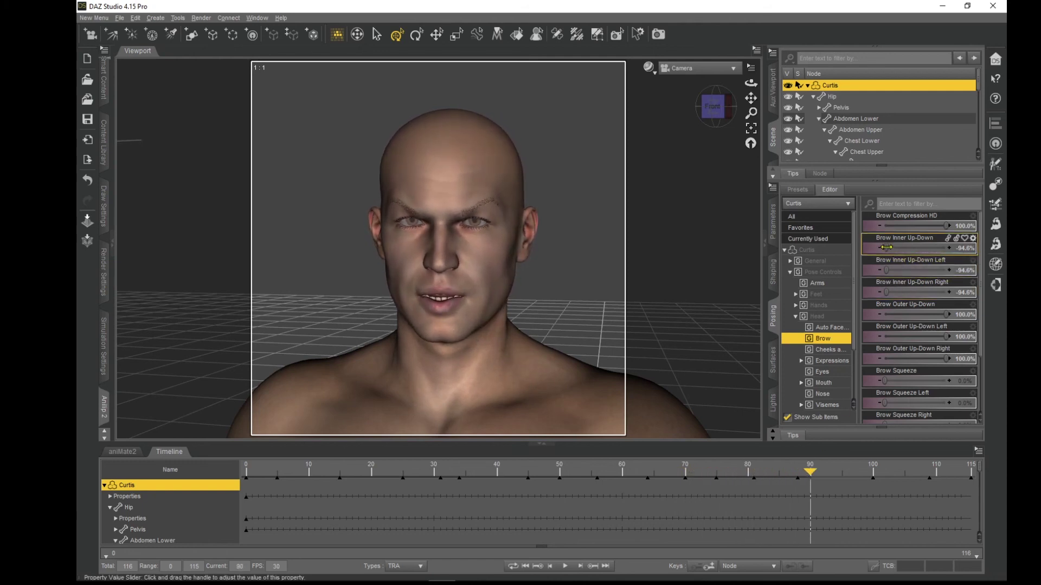
left_click_drag(888, 248, 932, 251)
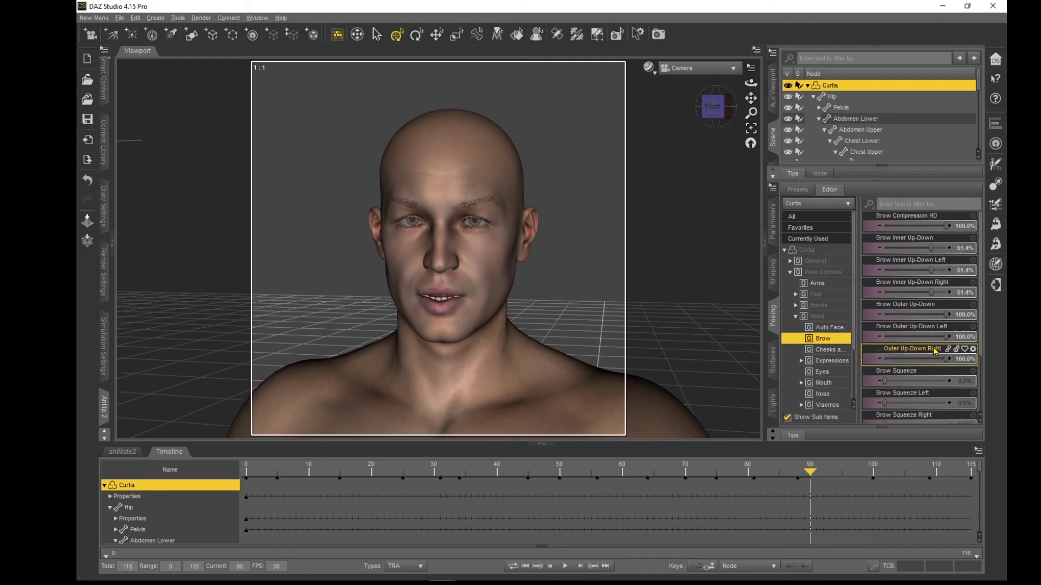
left_click_drag(946, 316, 906, 317)
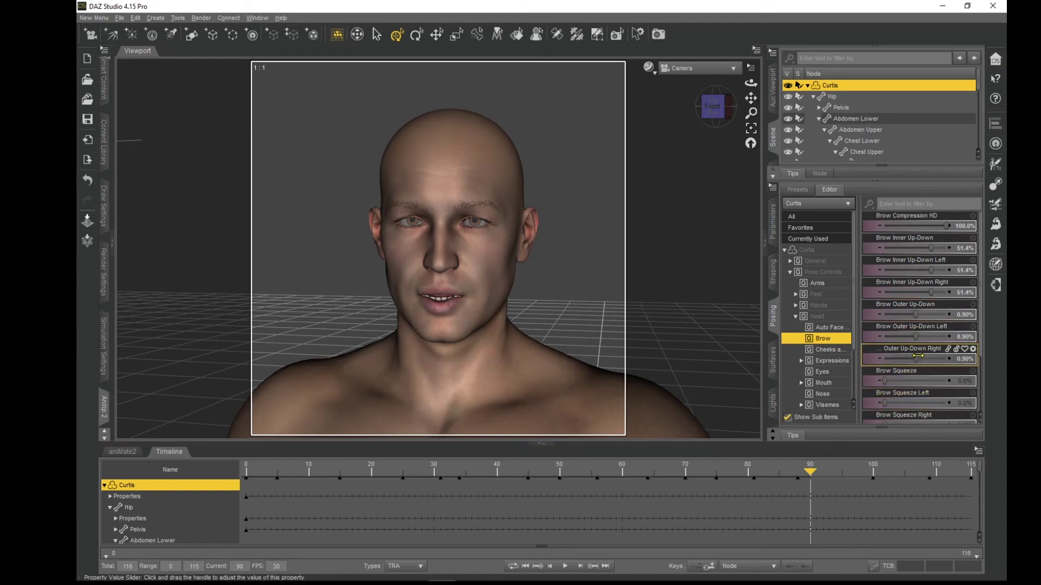
mouse_move(884, 381)
left_mouse_down()
mouse_move(924, 382)
mouse_move(885, 382)
left_mouse_up()
Step: At frame 101, set Brow Squeeze to 100%, and scrub to frame 115 to check the closing pose
left_click_drag(810, 471, 879, 471)
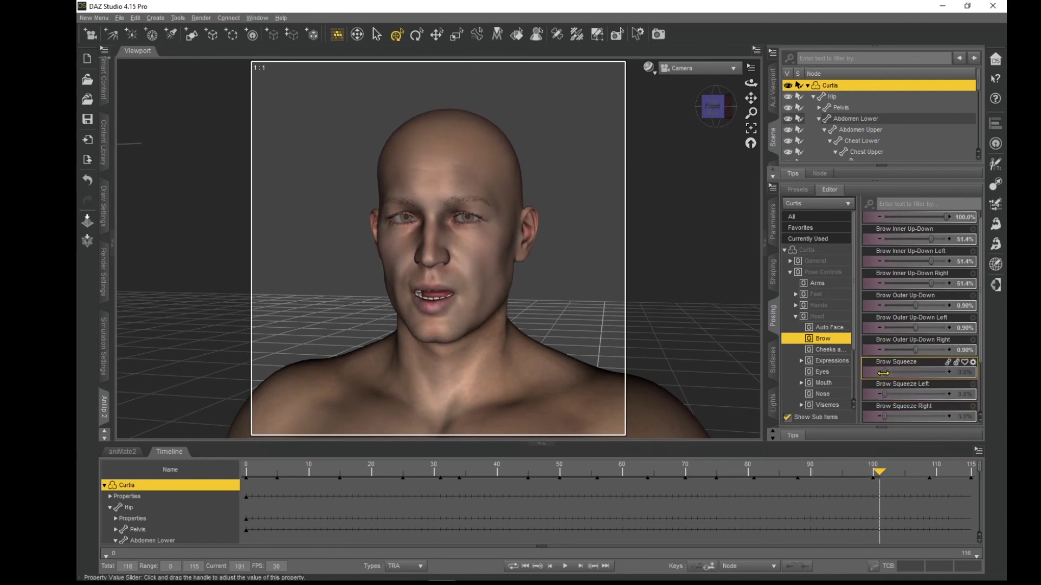
left_click_drag(887, 372, 959, 378)
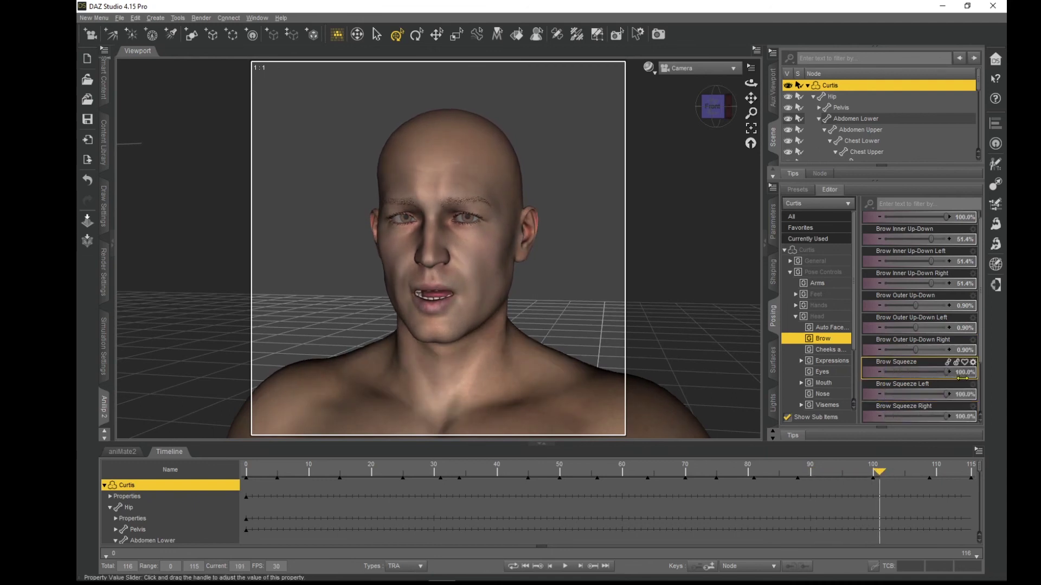
left_click_drag(880, 471, 968, 472)
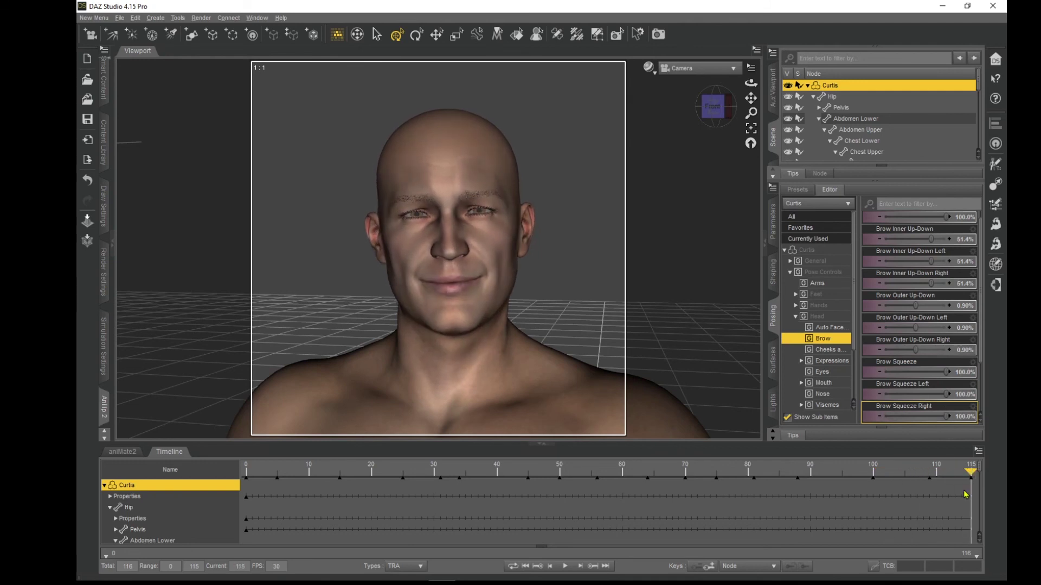
Step: Play the animation from frame 0 to review the eyebrow movement, stop playback and return to frame 0
left_click(525, 567)
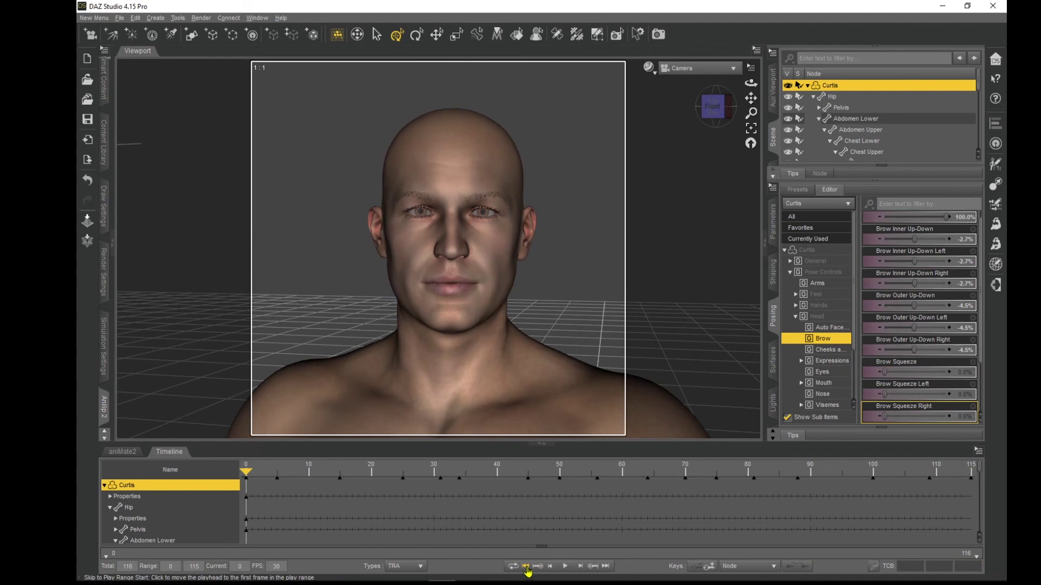
left_click(566, 567)
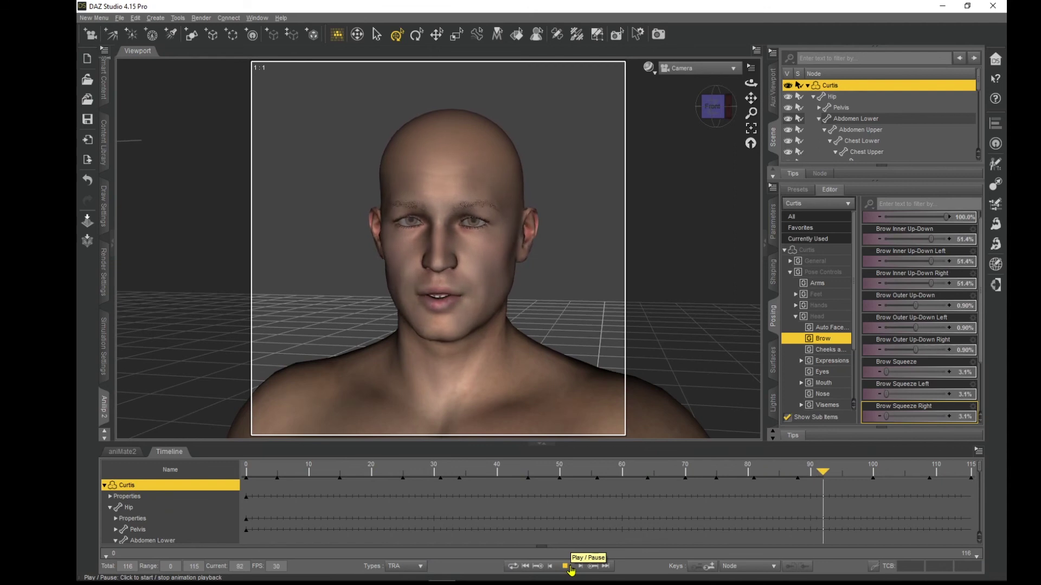
left_click(567, 568)
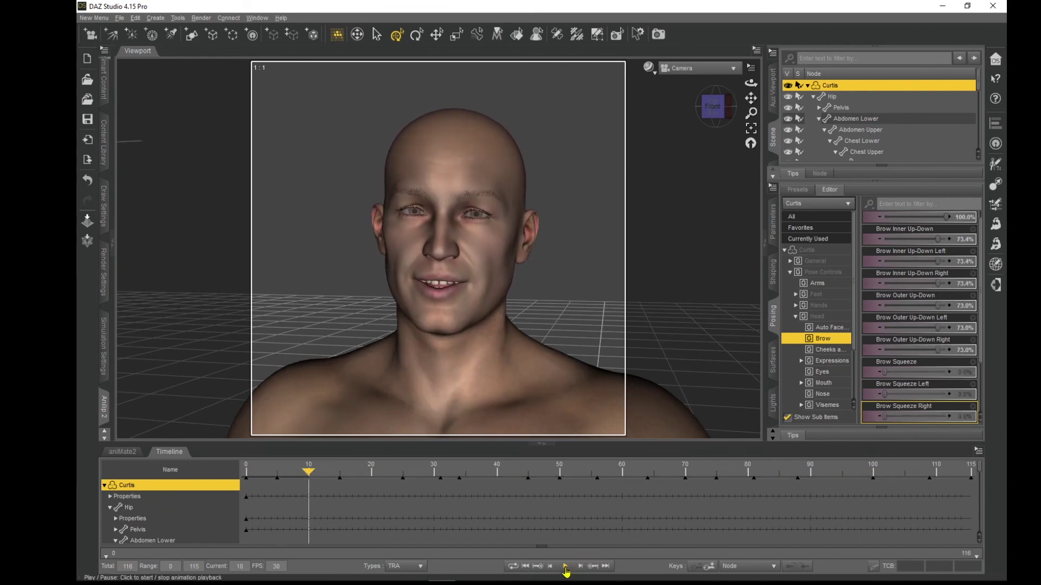
left_click(566, 567)
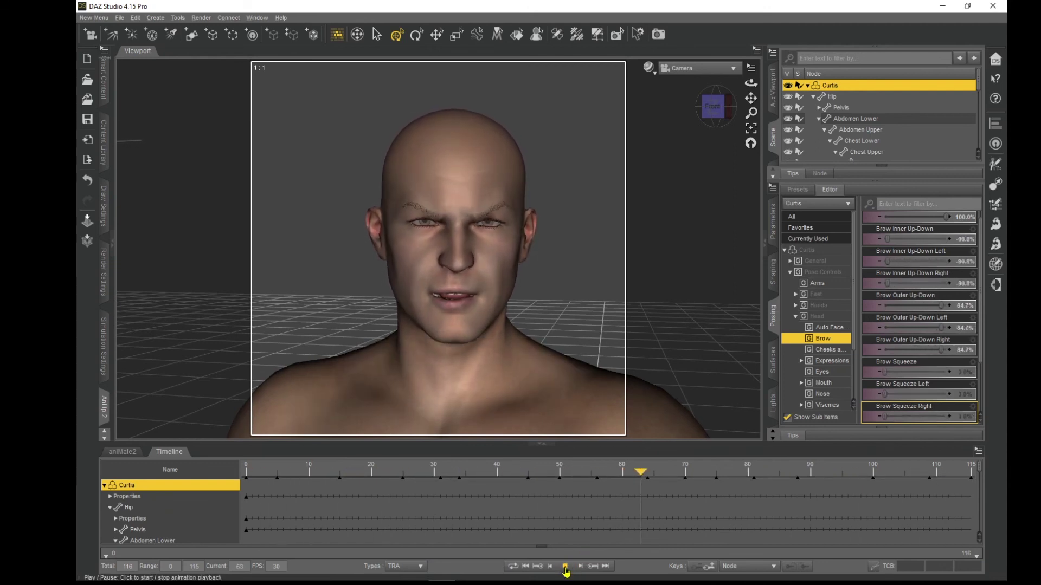
left_click(568, 567)
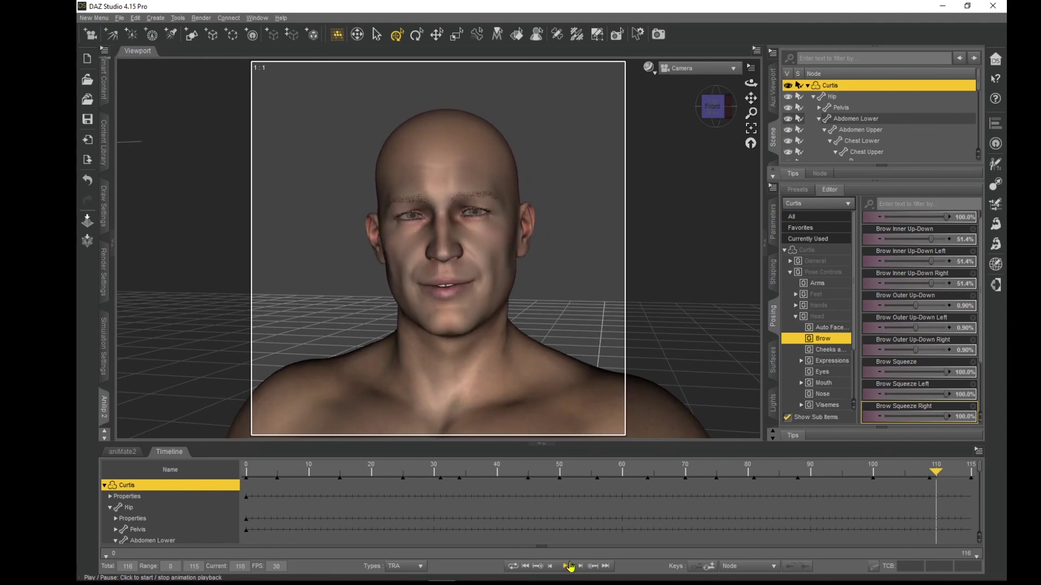
left_click_drag(936, 470, 236, 517)
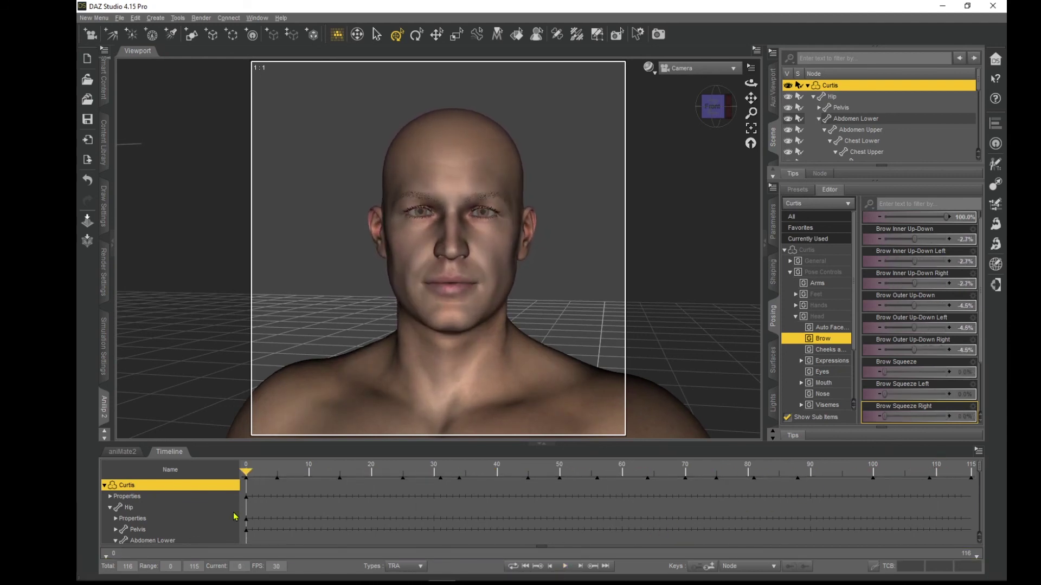